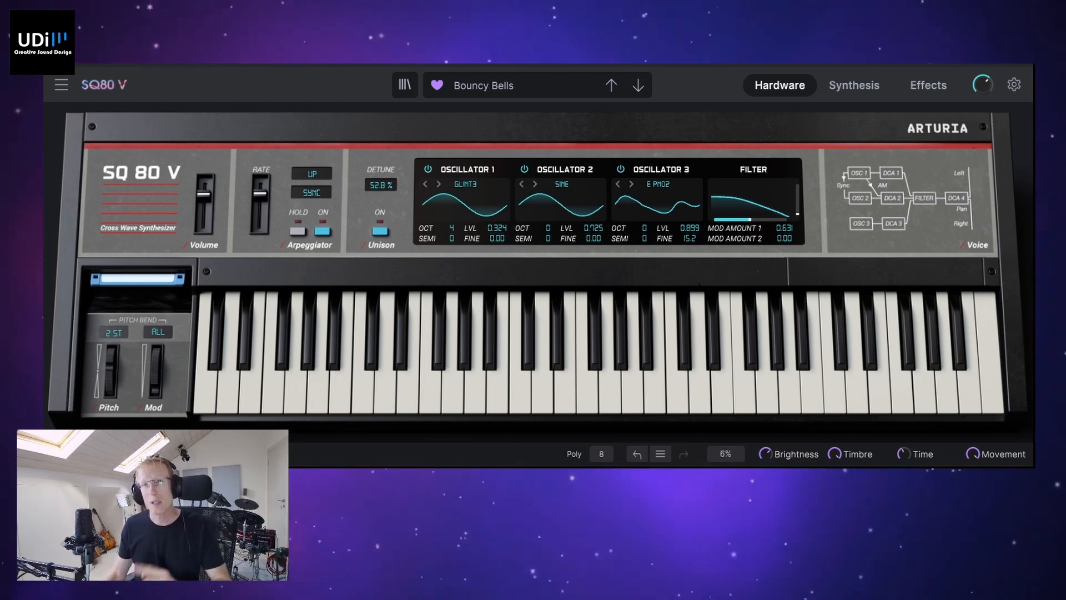
# - Look through the Synthesis and Effects pages of the Bouncy Bells preset, returning to the Hardware page
pyautogui.click(854, 89)
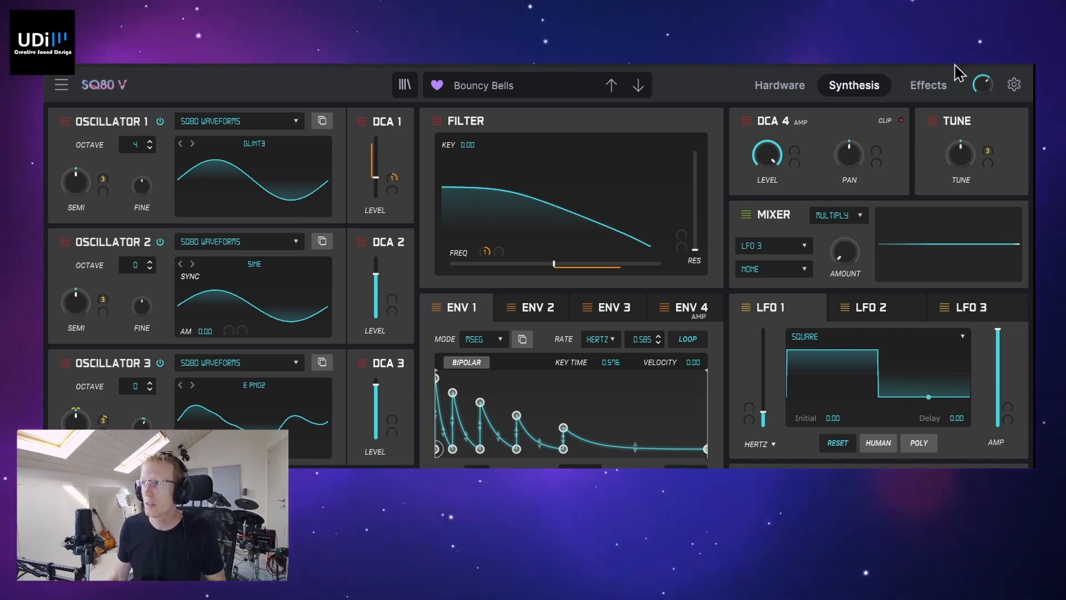
pyautogui.click(939, 89)
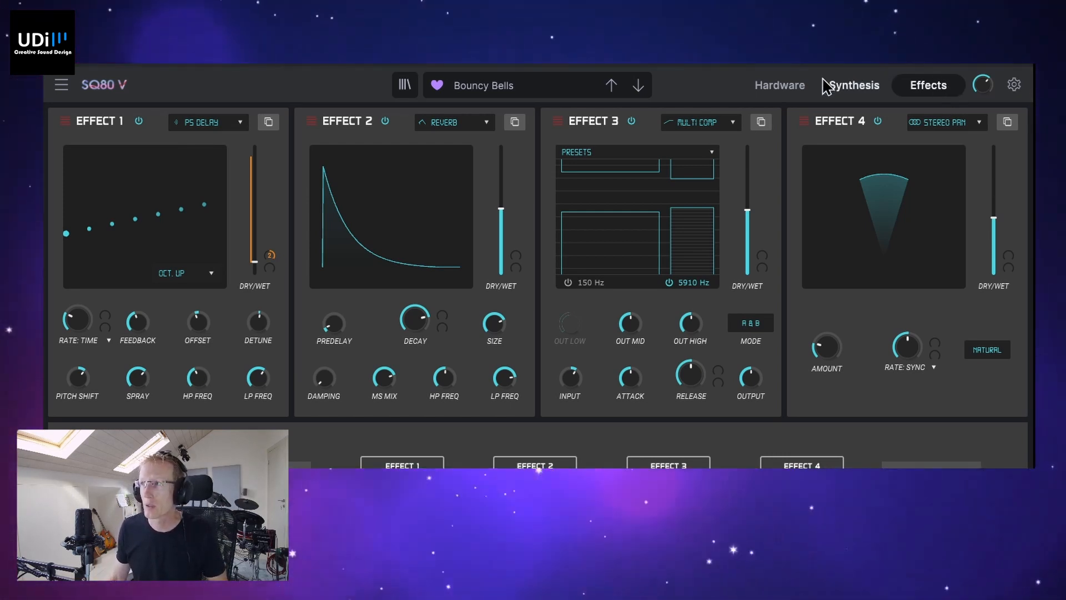
pyautogui.click(788, 91)
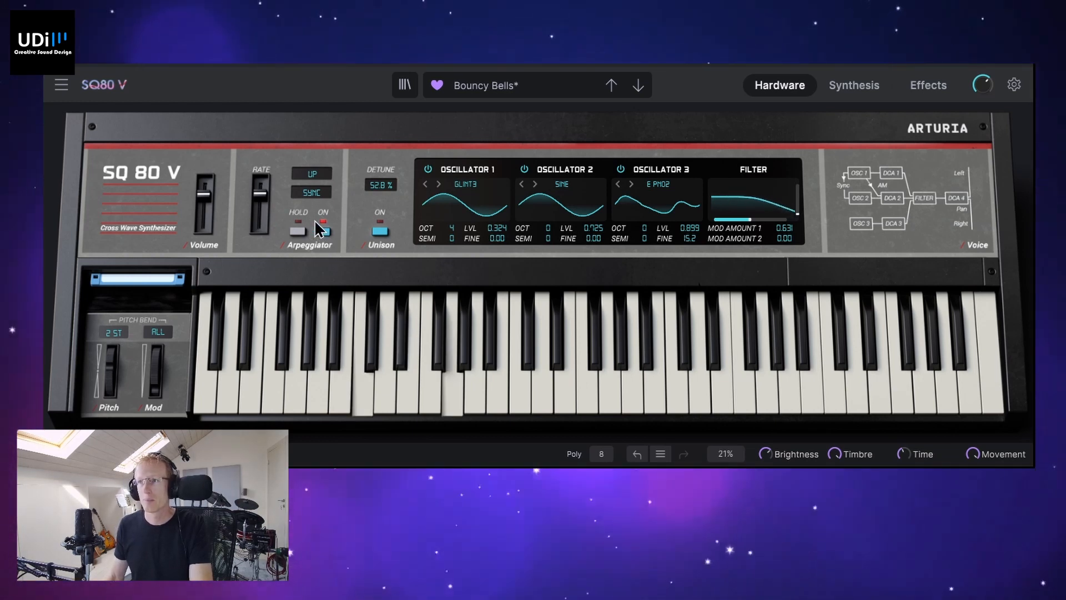
# - Set the arpeggiator to the Up-Down 1 pattern over 2 octaves and adjust its rate
pyautogui.moveTo(259, 194); pyautogui.dragTo(265, 181)
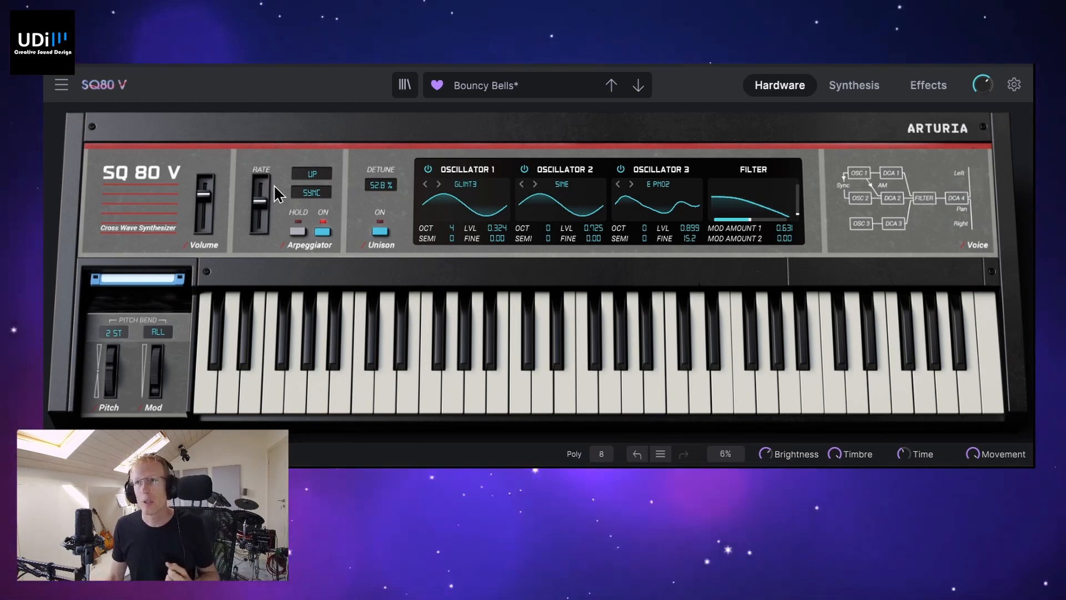
pyautogui.click(314, 177)
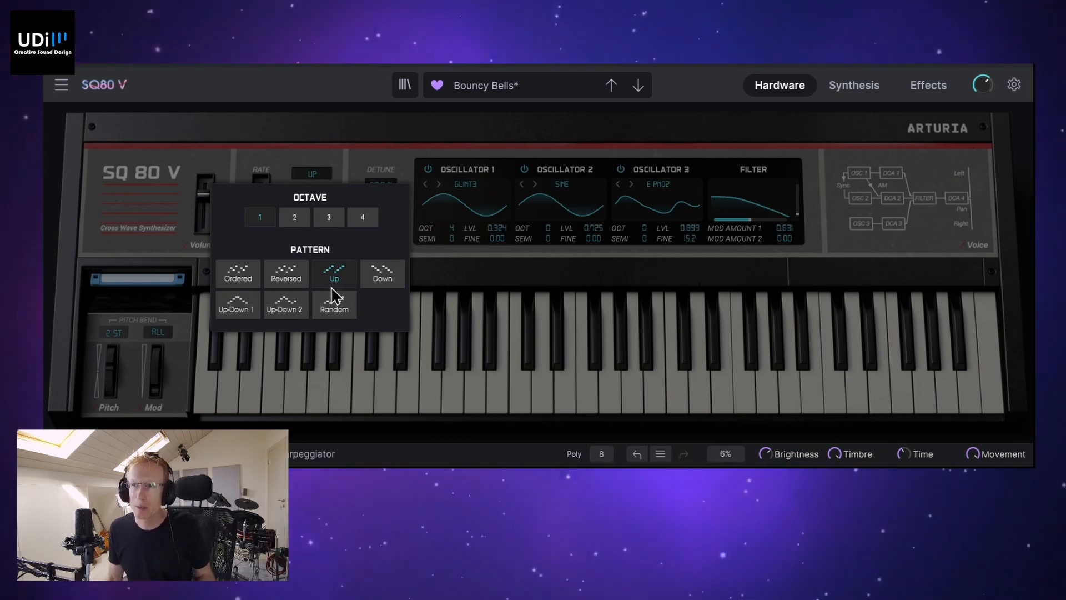
pyautogui.click(252, 304)
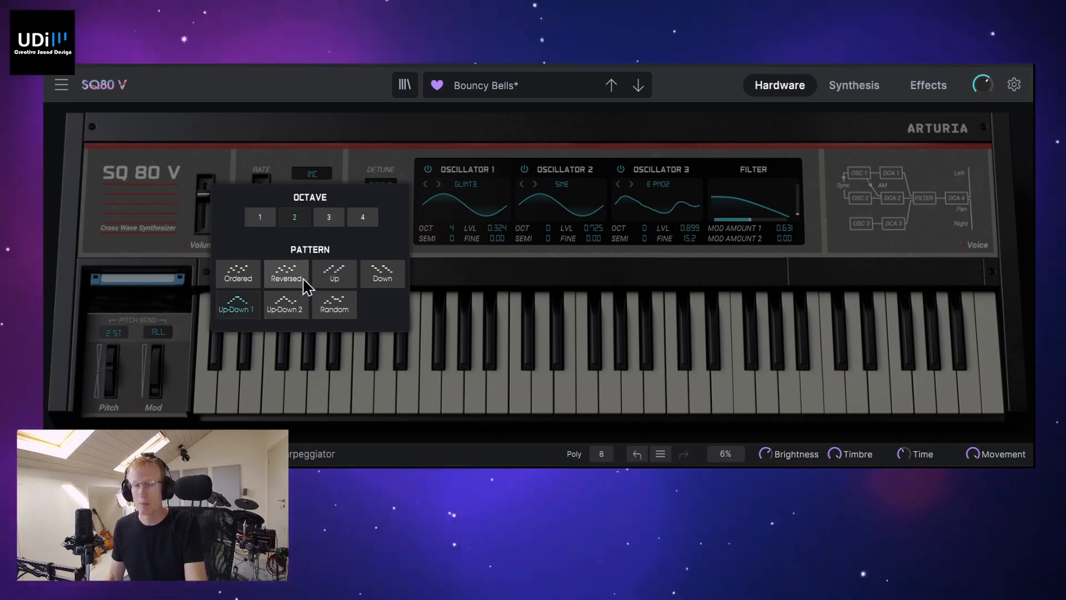
pyautogui.click(299, 160)
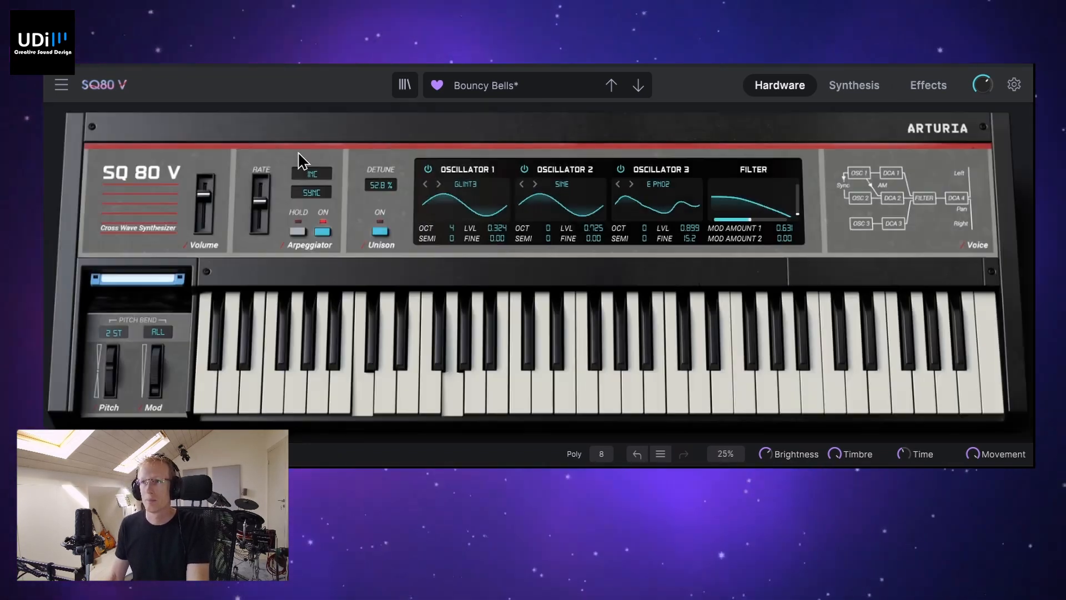
pyautogui.moveTo(262, 203); pyautogui.dragTo(261, 195)
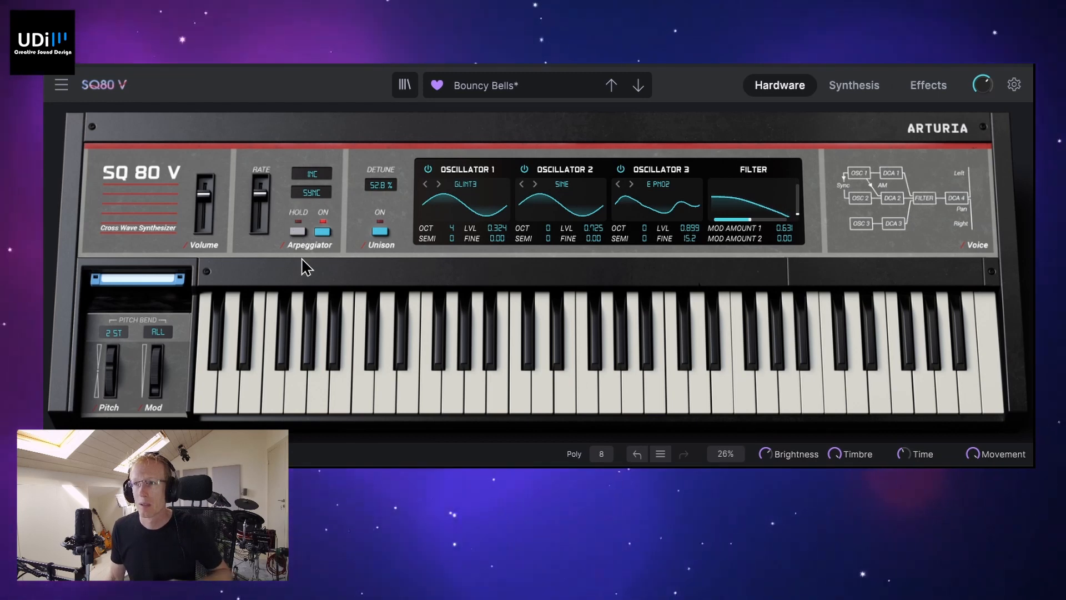
# - Try the Hertz rate type for the arpeggiator and adjust its rate
pyautogui.click(315, 194)
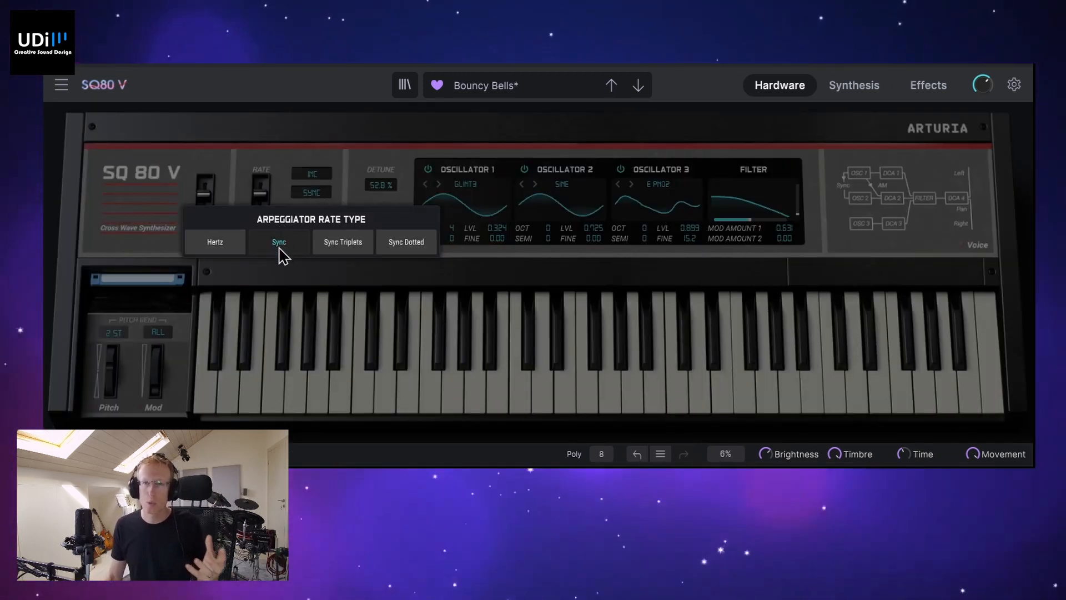
pyautogui.click(231, 242)
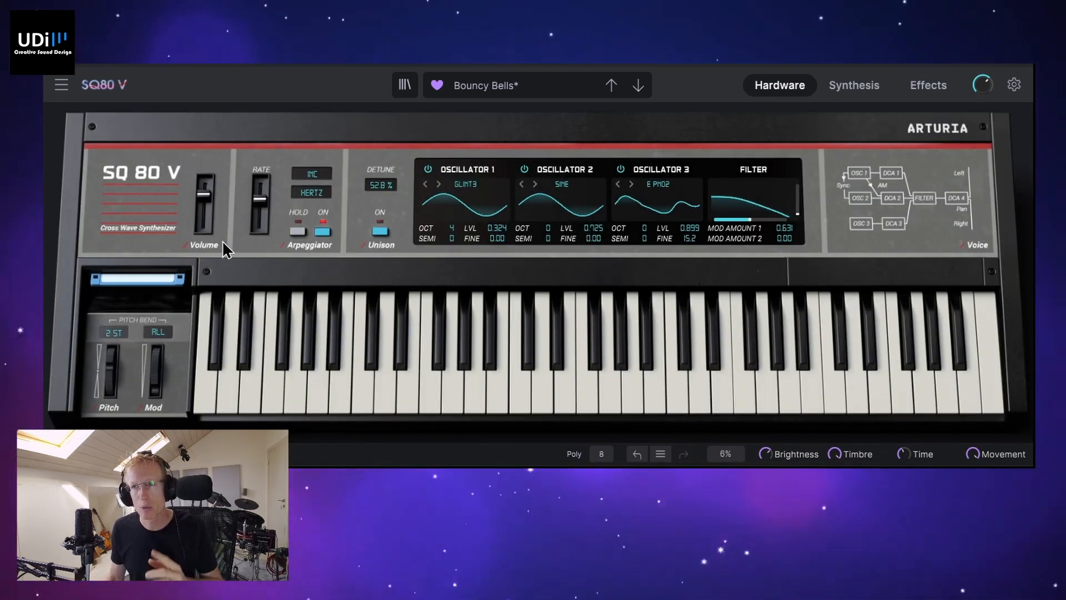
pyautogui.moveTo(261, 200); pyautogui.dragTo(261, 198)
# - Try the Sync Triplets and Sync Dotted rate types for the arpeggiator, adjusting the rate in dotted mode
pyautogui.click(312, 192)
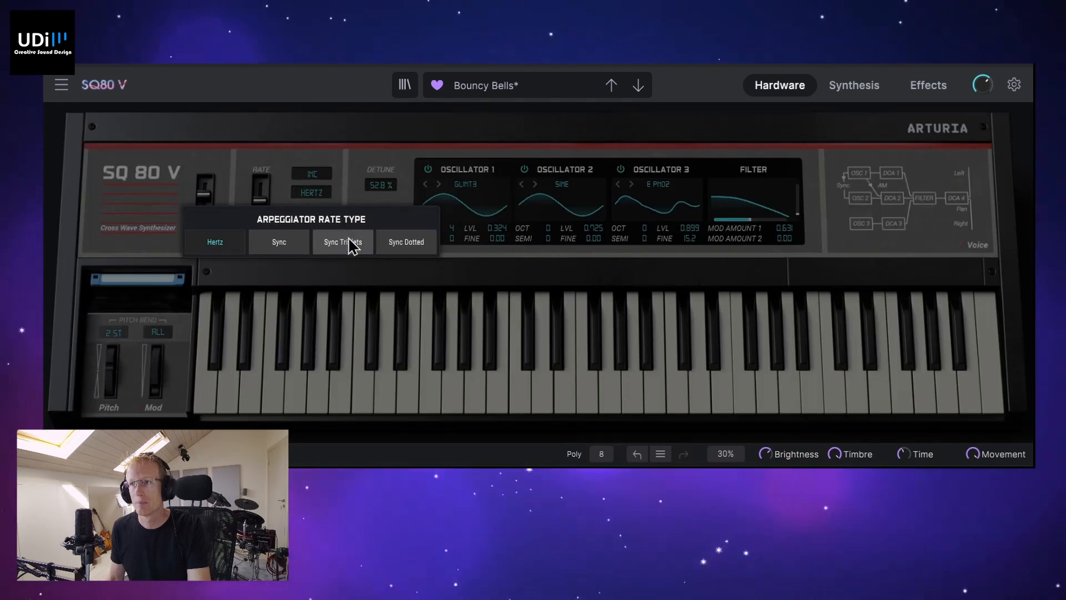
pyautogui.click(349, 239)
pyautogui.click(318, 194)
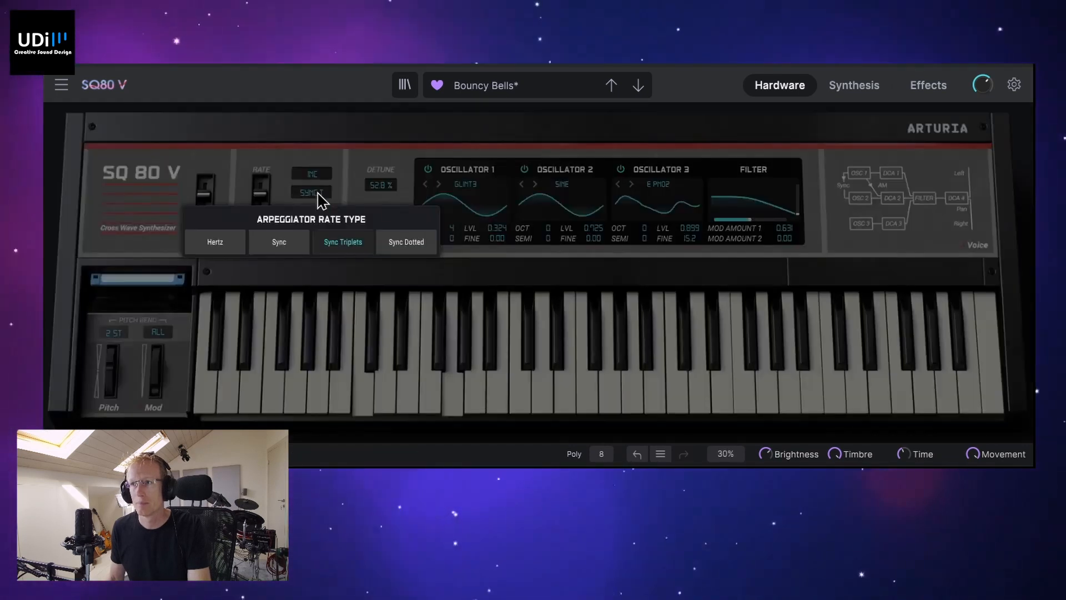
pyautogui.click(404, 248)
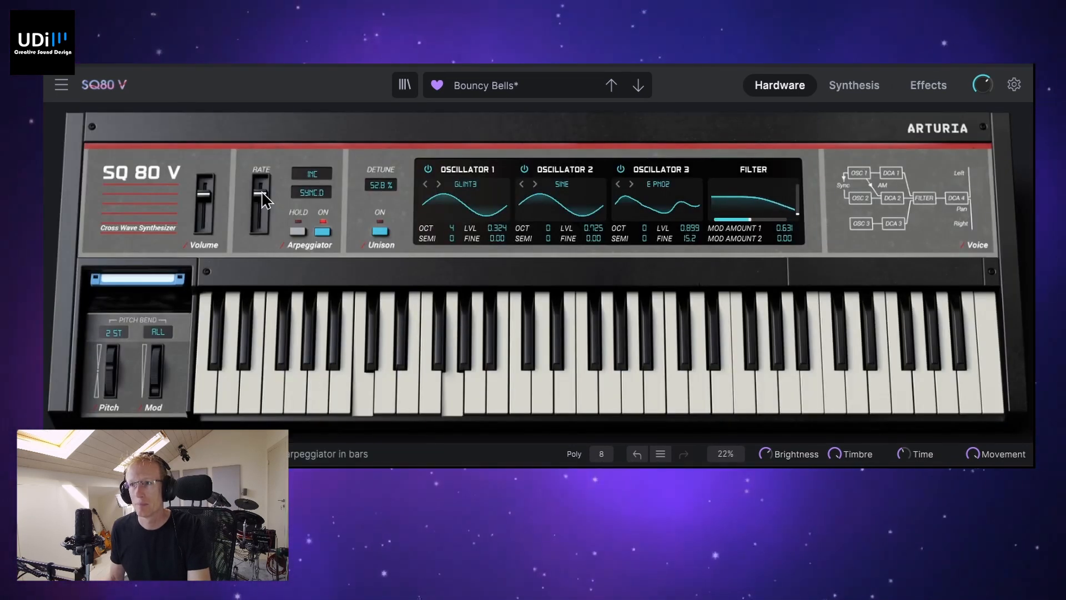
pyautogui.moveTo(260, 194); pyautogui.dragTo(260, 187)
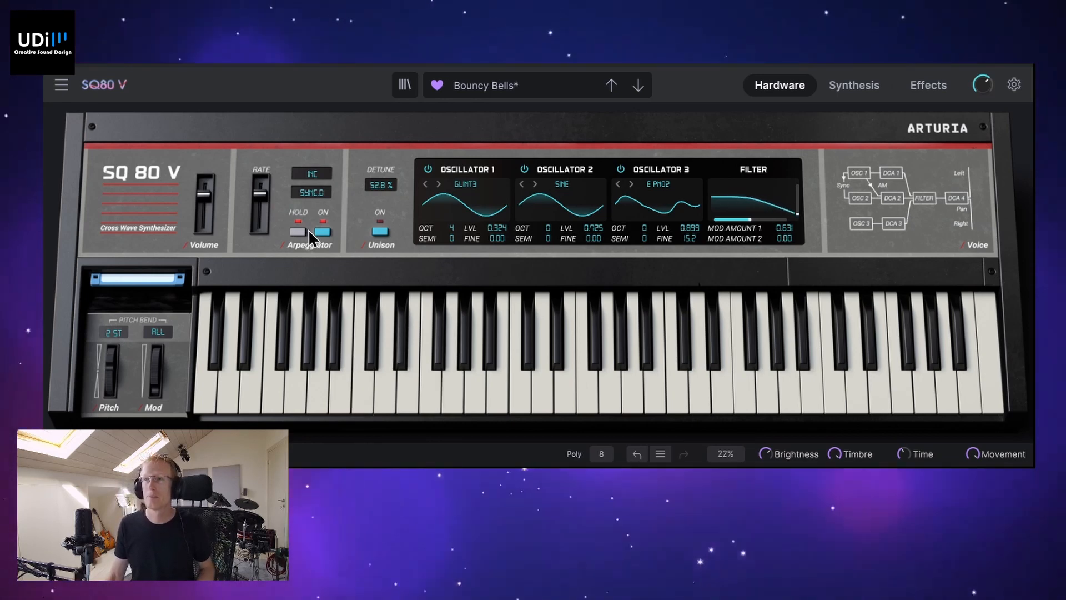
# - Set the arpeggiator rate type back to Sync and fine-tune the rate
pyautogui.click(313, 193)
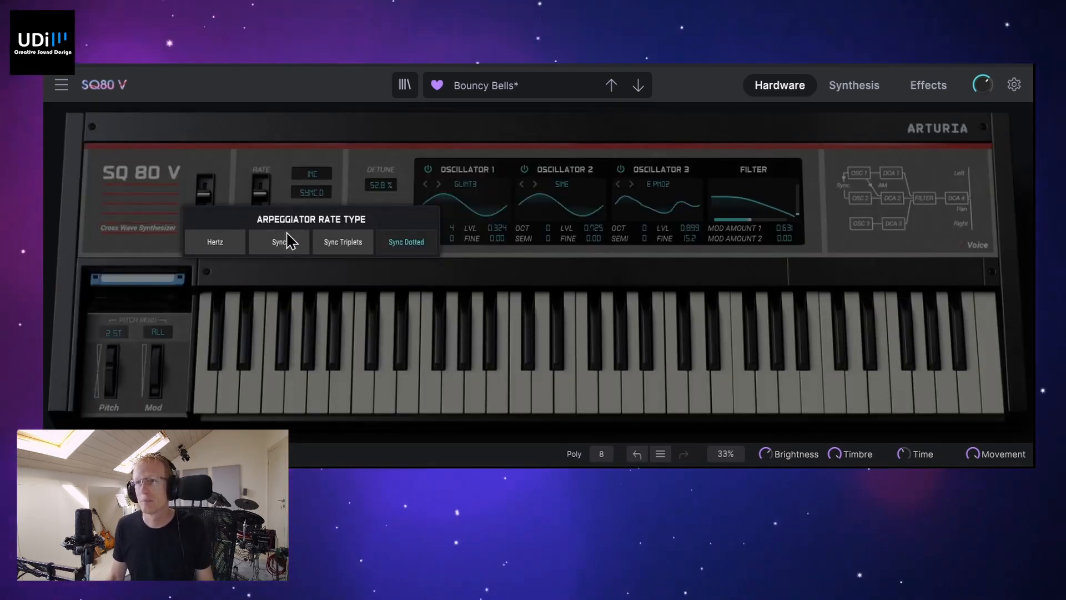
pyautogui.click(287, 246)
pyautogui.moveTo(259, 194); pyautogui.dragTo(260, 193)
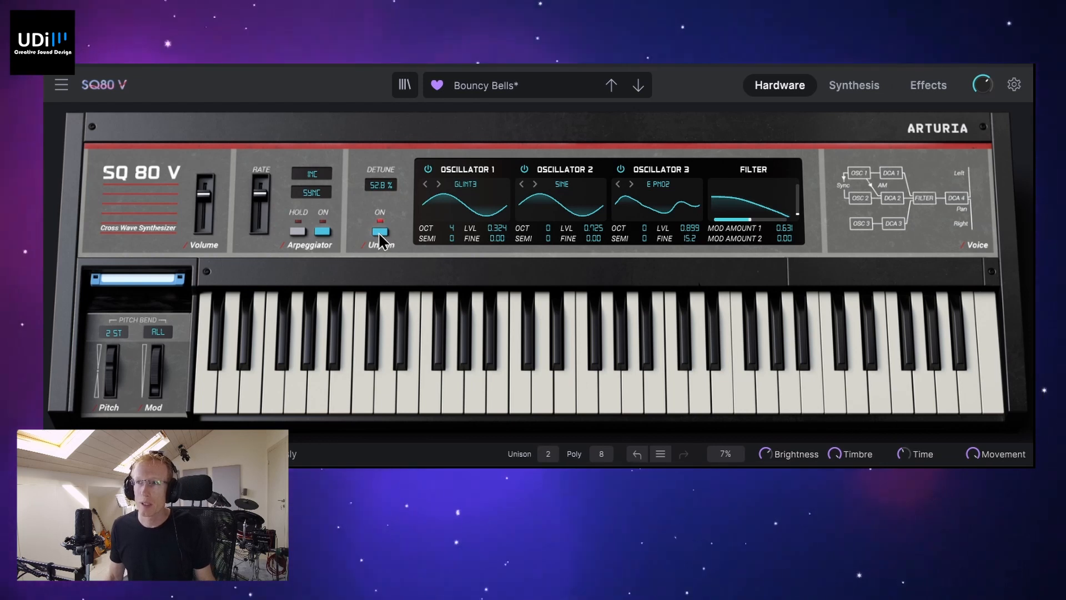
# - Set the unison detune to 63.6 %, trying 4 unison voices before settling on 2
pyautogui.moveTo(381, 196)
pyautogui.mouseDown()
pyautogui.moveTo(381, 167)
pyautogui.moveTo(381, 201)
pyautogui.moveTo(378, 186)
pyautogui.mouseUp()
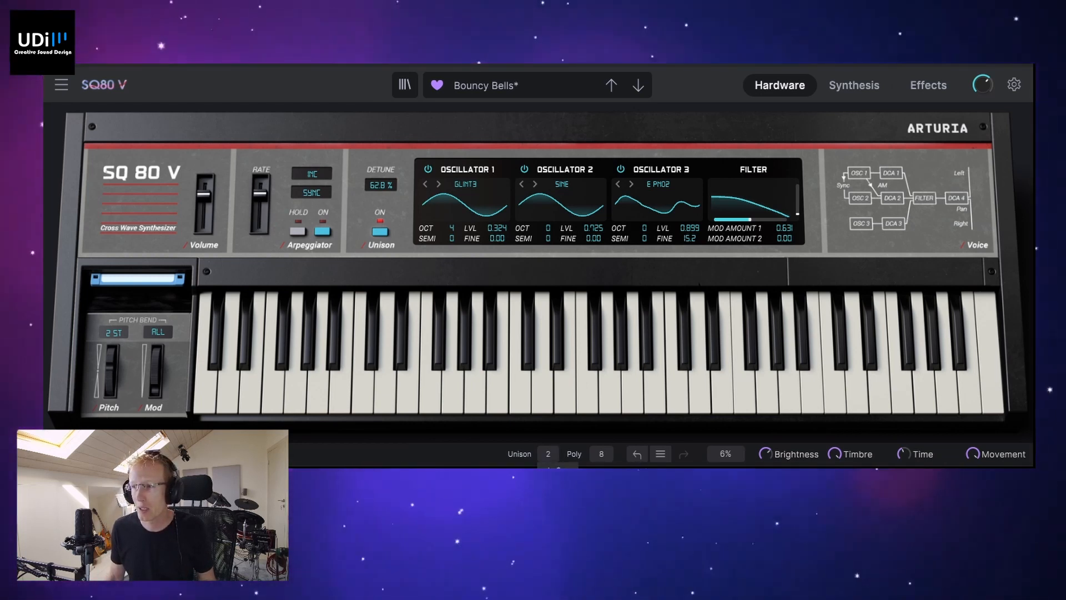
pyautogui.click(549, 454)
pyautogui.click(550, 503)
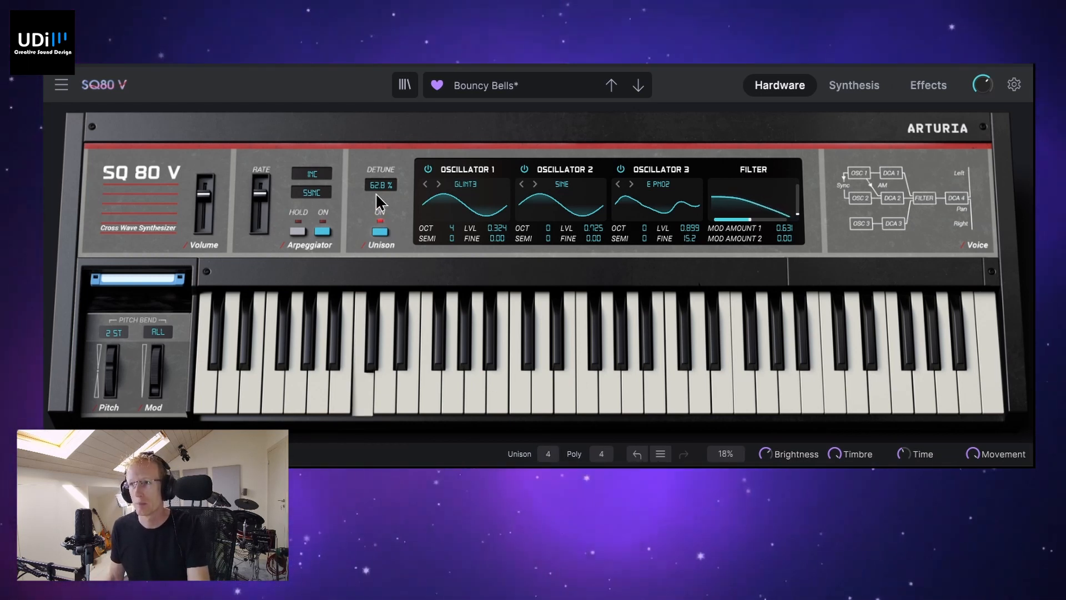
pyautogui.moveTo(381, 185)
pyautogui.mouseDown()
pyautogui.moveTo(381, 166)
pyautogui.moveTo(380, 179)
pyautogui.mouseUp()
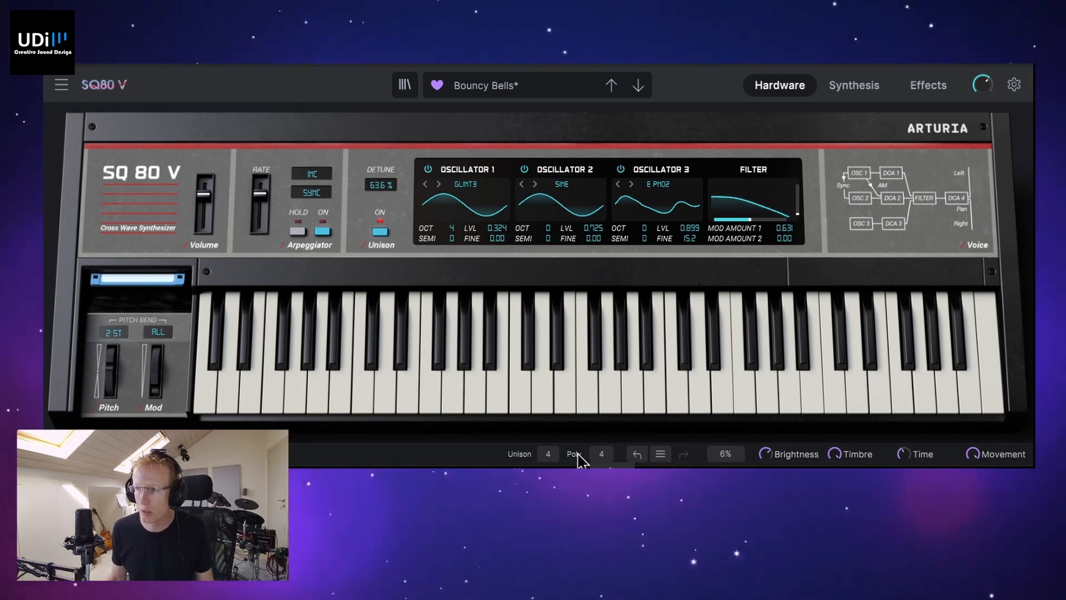
pyautogui.scroll(-2, 550, 459)
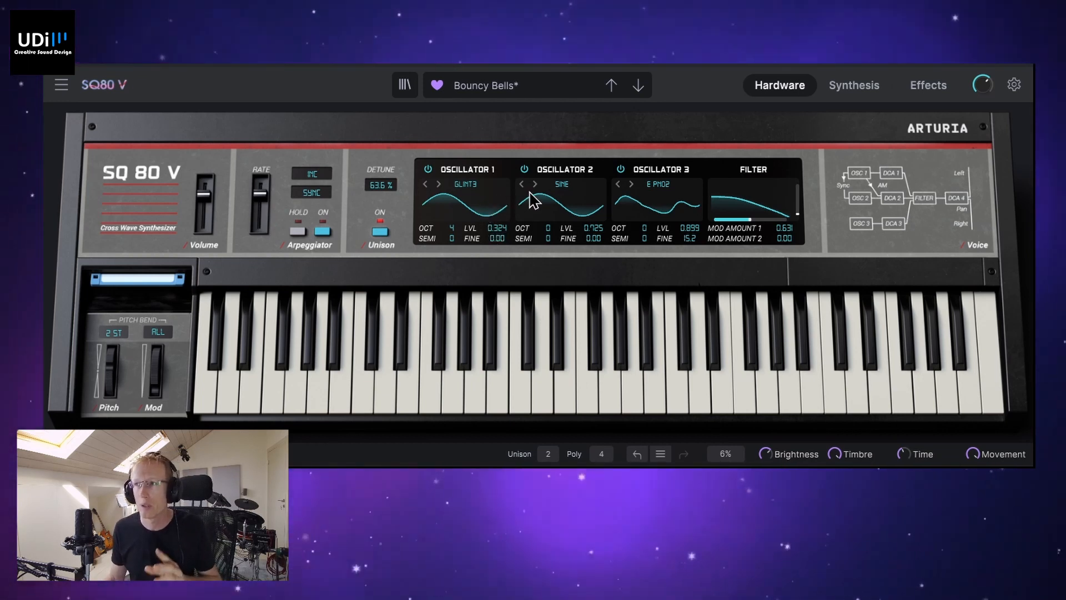
# - Change the waveforms to STRING on Oscillator 1, SQUARE on Oscillator 2 and OCTAVE on Oscillator 3
pyautogui.click(426, 184)
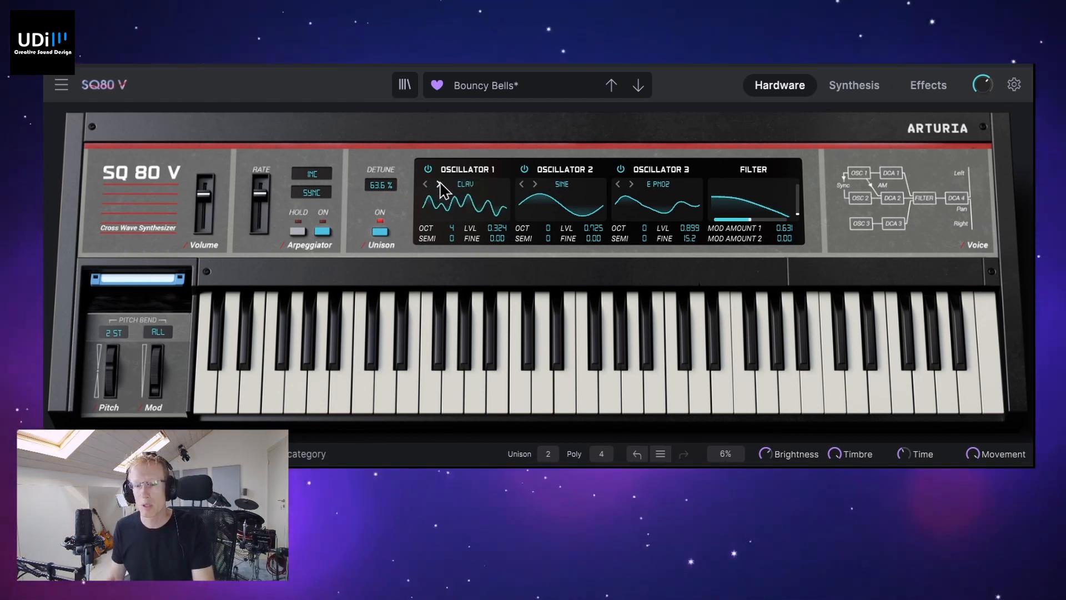
pyautogui.click(439, 184)
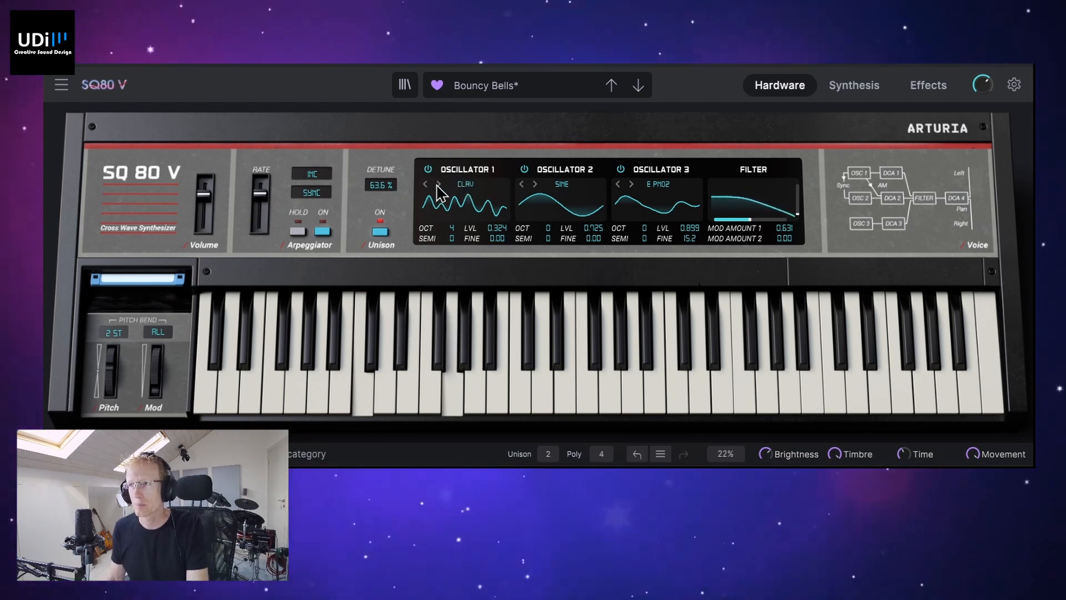
pyautogui.click(536, 185)
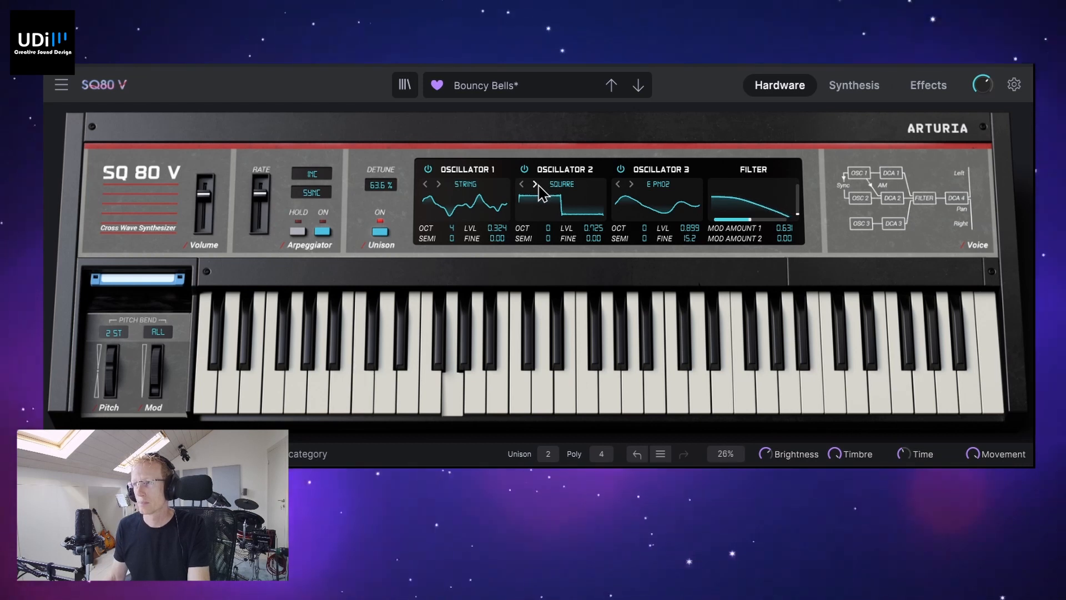
pyautogui.click(632, 184)
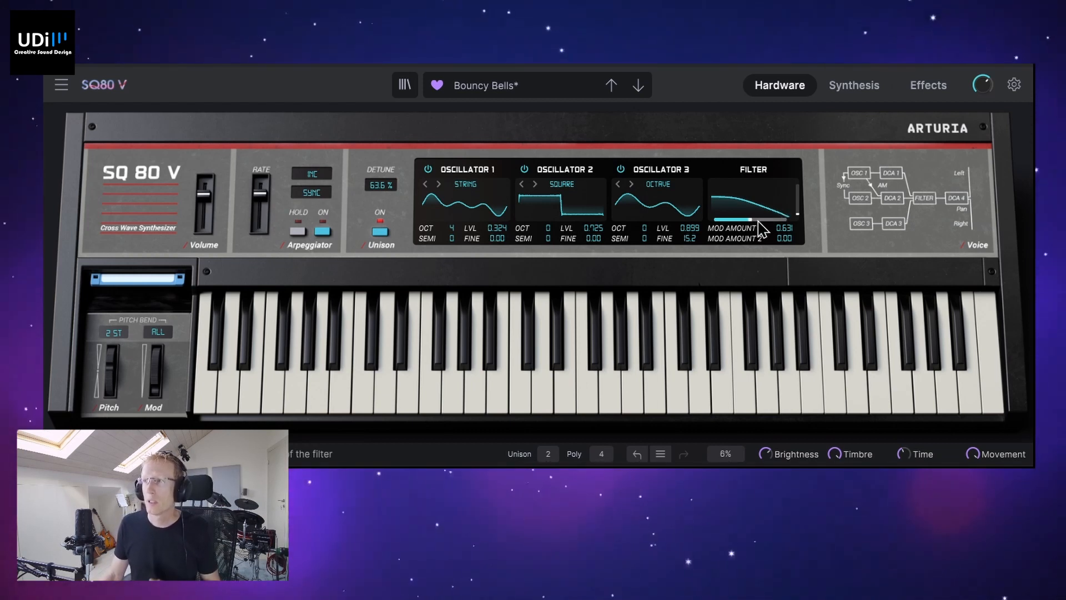
# - Lower the filter cutoff frequency and raise the resonance to about 0.644
pyautogui.moveTo(758, 220)
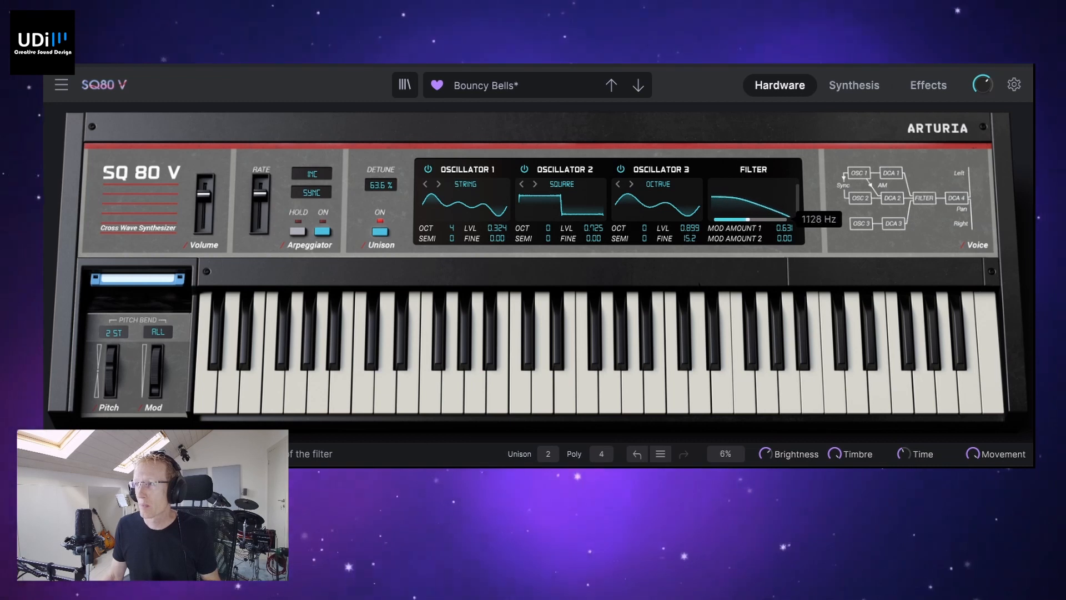
pyautogui.moveTo(748, 220); pyautogui.dragTo(798, 195)
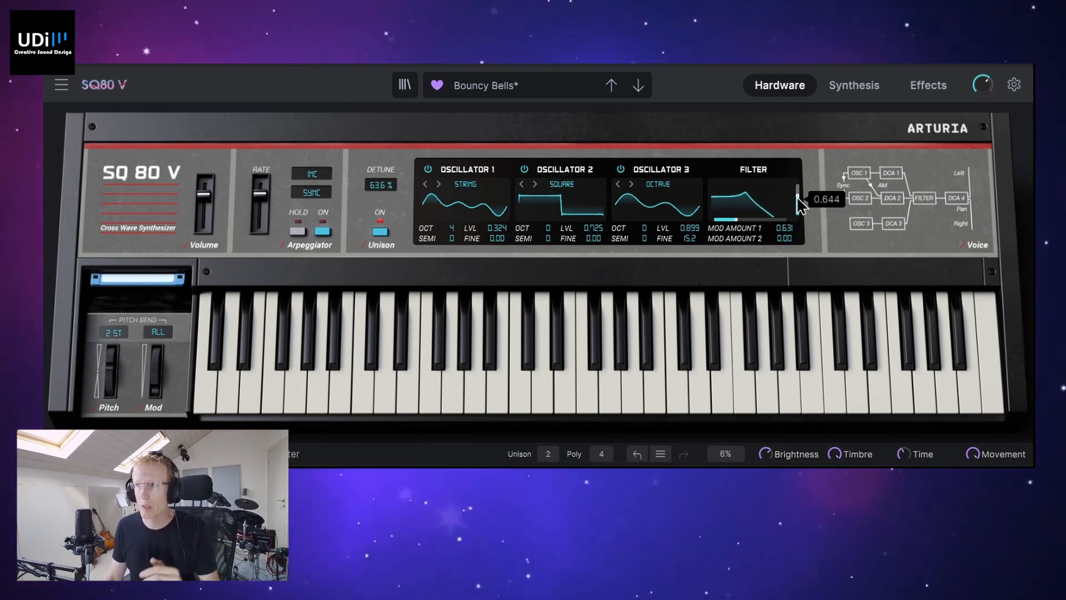
pyautogui.moveTo(766, 229); pyautogui.dragTo(748, 227)
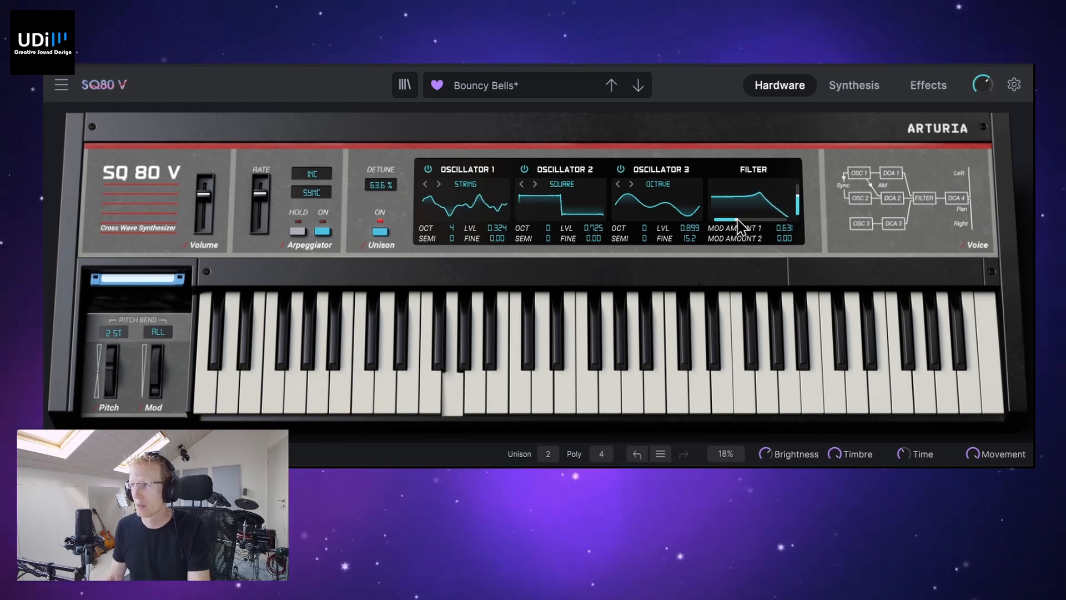
pyautogui.click(748, 226)
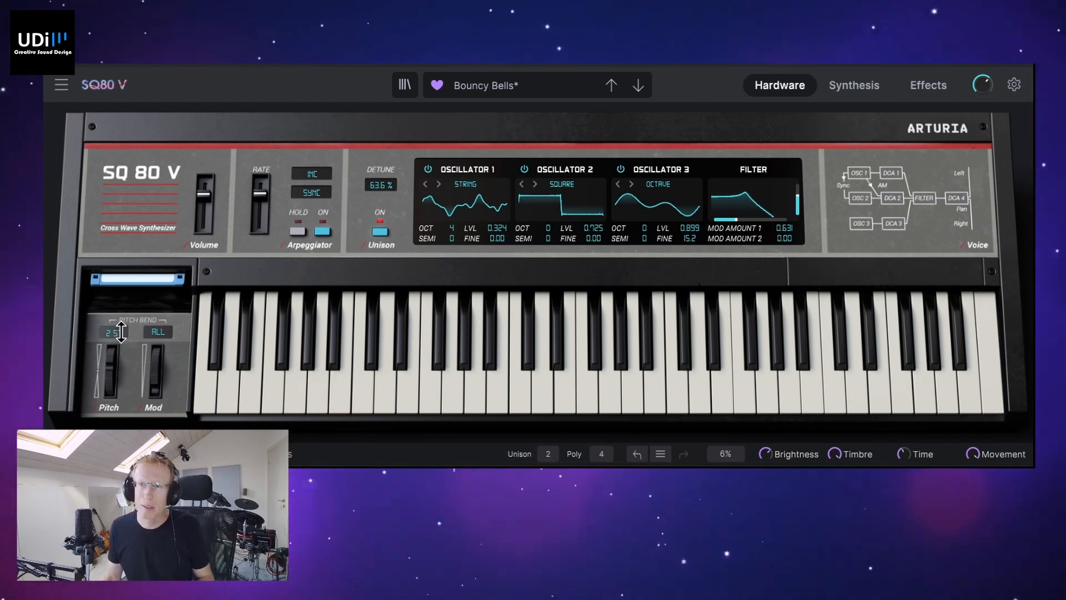
# - Raise the modulation wheel to 1.00 and lower it again
pyautogui.moveTo(156, 369); pyautogui.dragTo(155, 359)
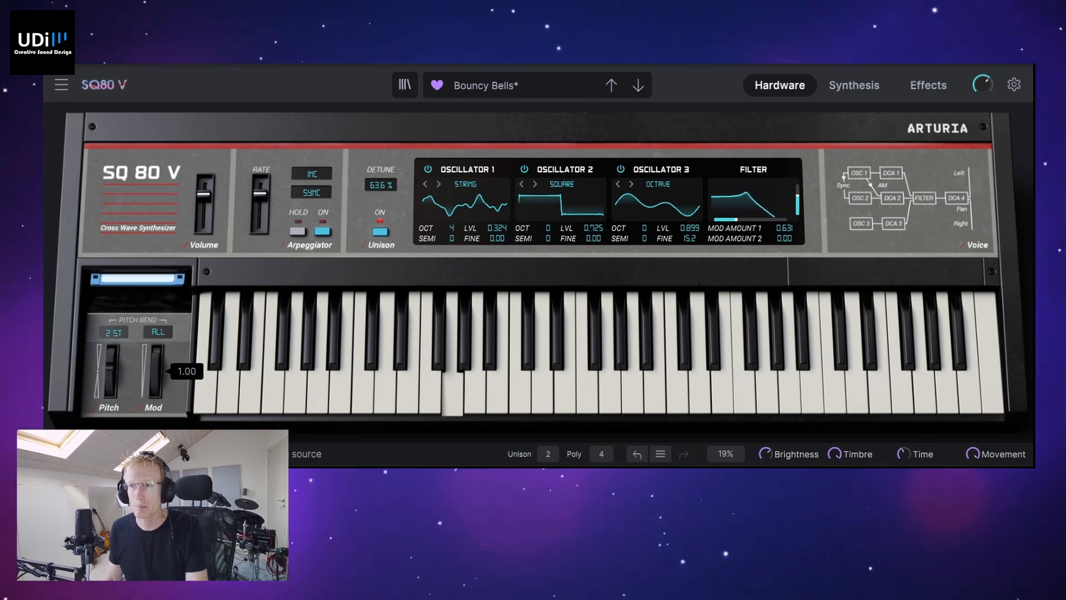
pyautogui.moveTo(158, 366); pyautogui.dragTo(158, 373)
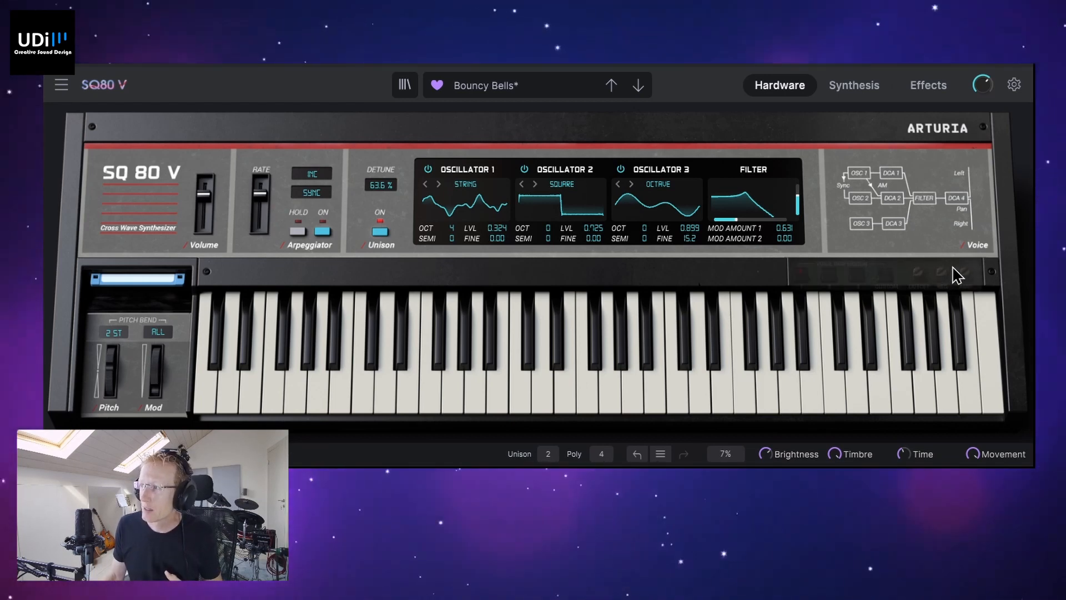
pyautogui.moveTo(891, 273)
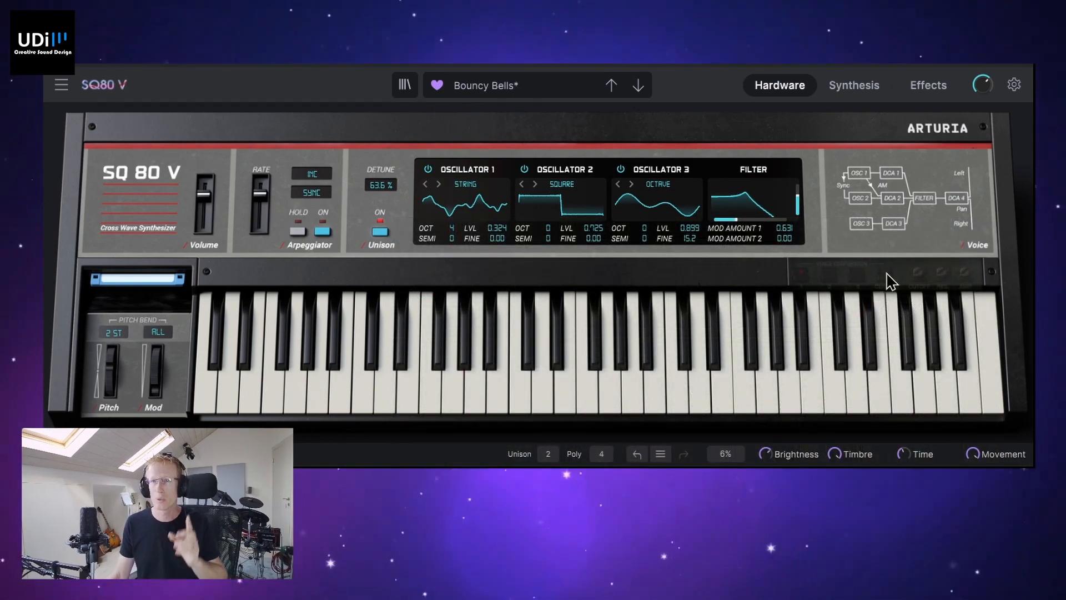
# - In the Voice section of the Synthesis page, try the Mono and Reassign options and switch unison off
pyautogui.click(866, 95)
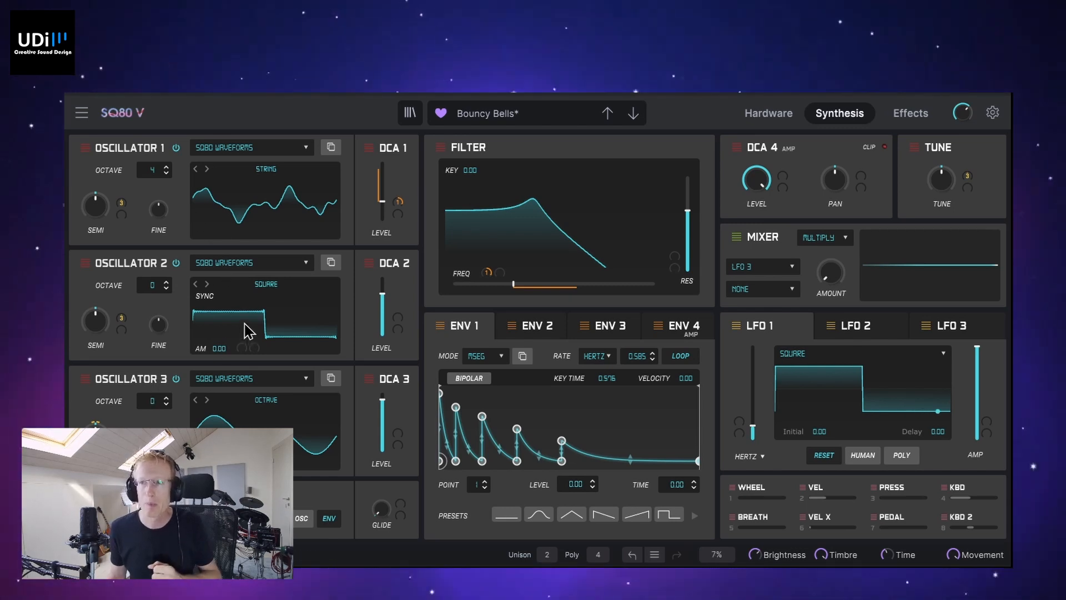
pyautogui.moveTo(122, 209)
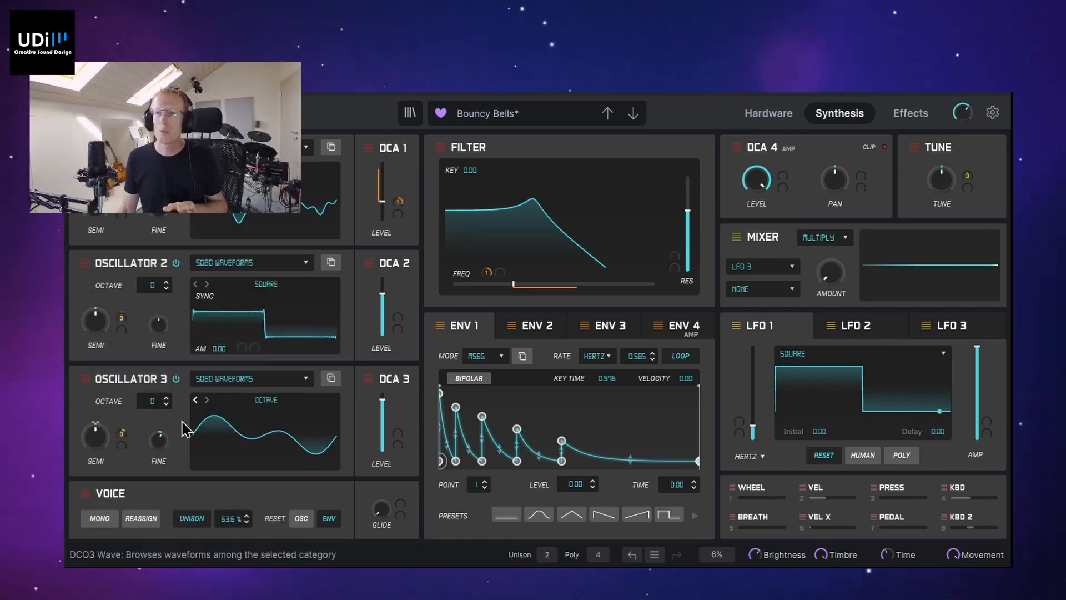
pyautogui.click(112, 523)
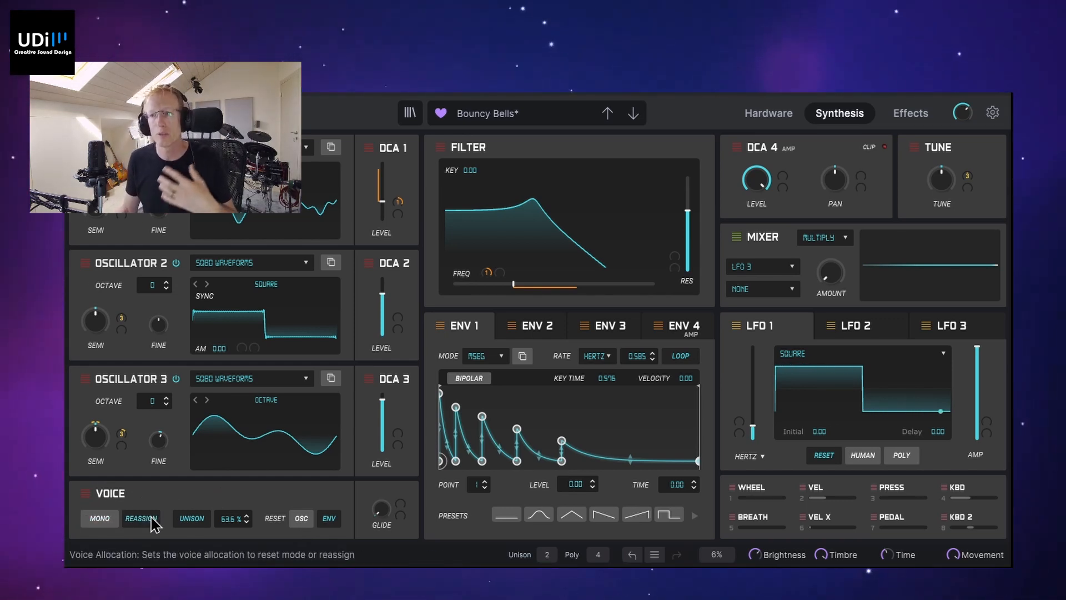
pyautogui.click(190, 520)
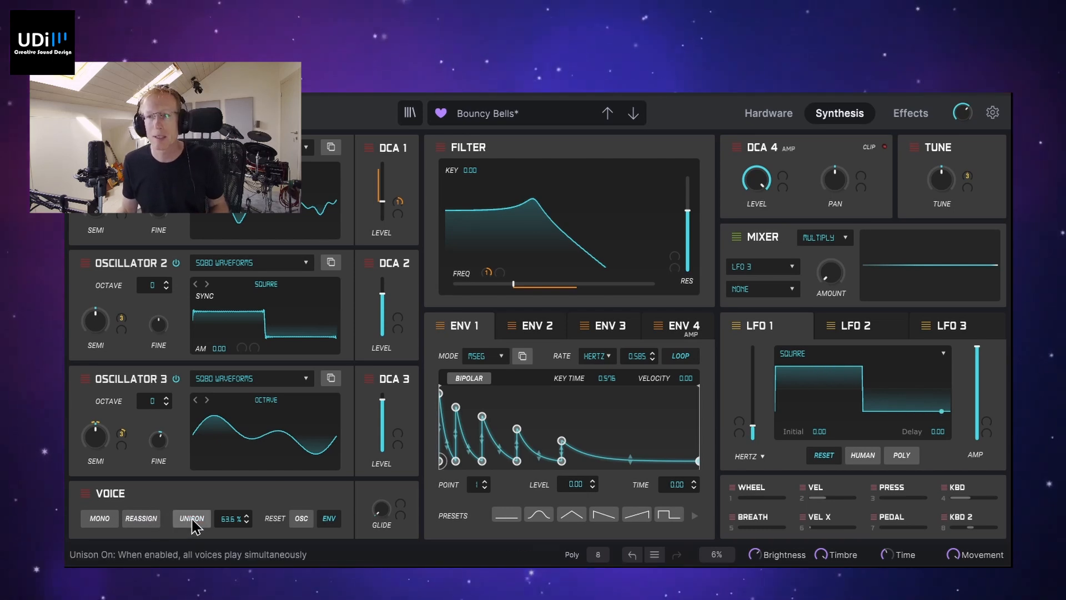
# - In the Voice section, raise the unison detune to 92.4 % and lengthen the glide time
pyautogui.moveTo(230, 519); pyautogui.dragTo(230, 495)
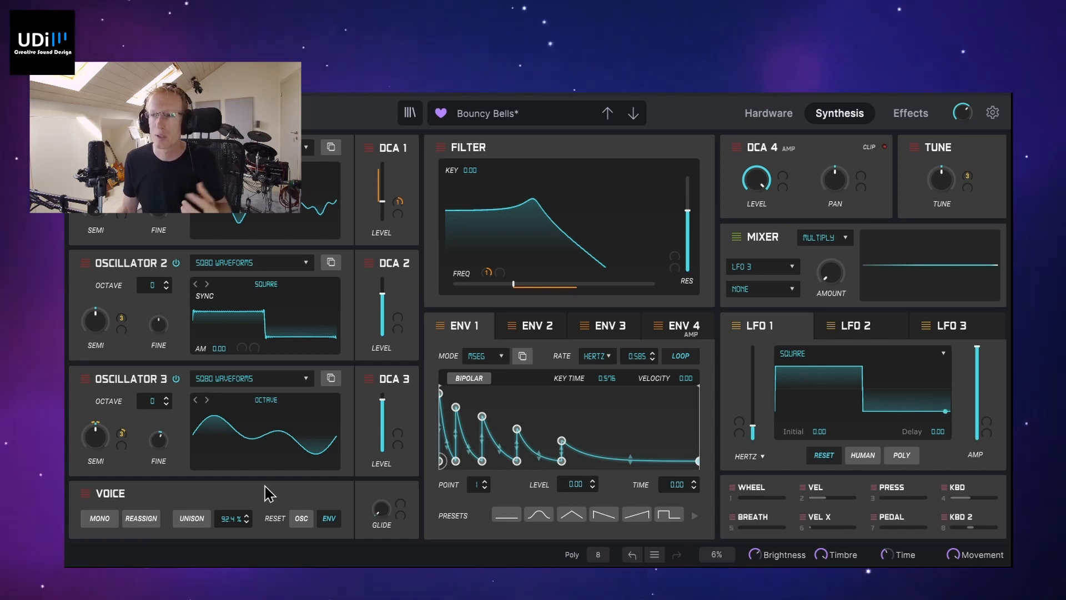
pyautogui.moveTo(382, 508)
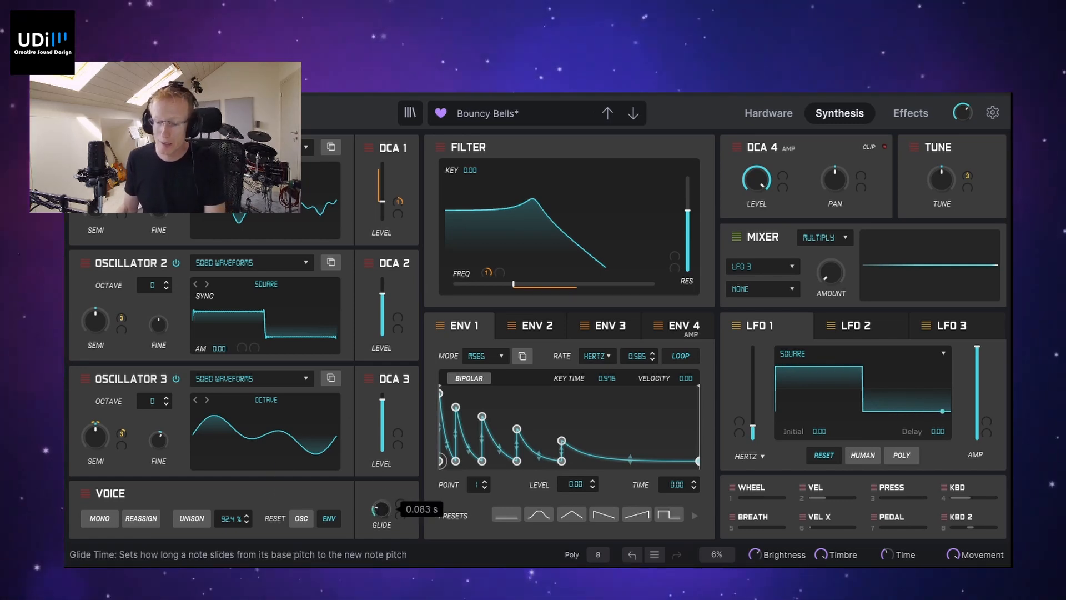
pyautogui.moveTo(380, 507)
pyautogui.mouseDown()
pyautogui.moveTo(380, 468)
pyautogui.moveTo(380, 514)
pyautogui.moveTo(387, 503)
pyautogui.mouseUp()
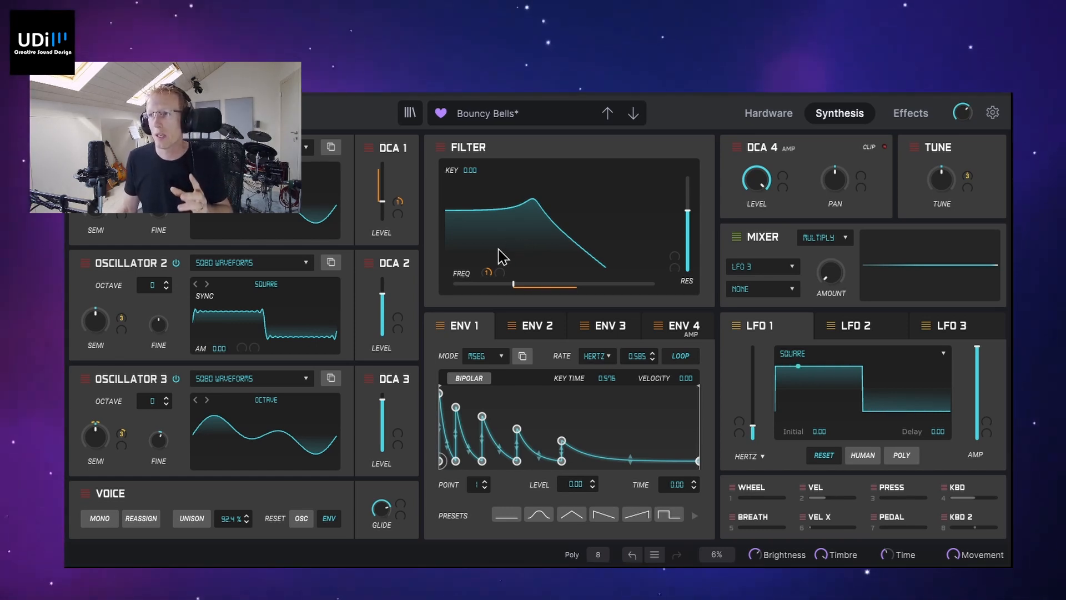
# - Slightly lower the filter's cutoff frequency and reduce its resonance
pyautogui.moveTo(513, 284)
pyautogui.mouseDown()
pyautogui.moveTo(485, 284)
pyautogui.moveTo(510, 284)
pyautogui.mouseUp()
pyautogui.moveTo(687, 211); pyautogui.dragTo(688, 220)
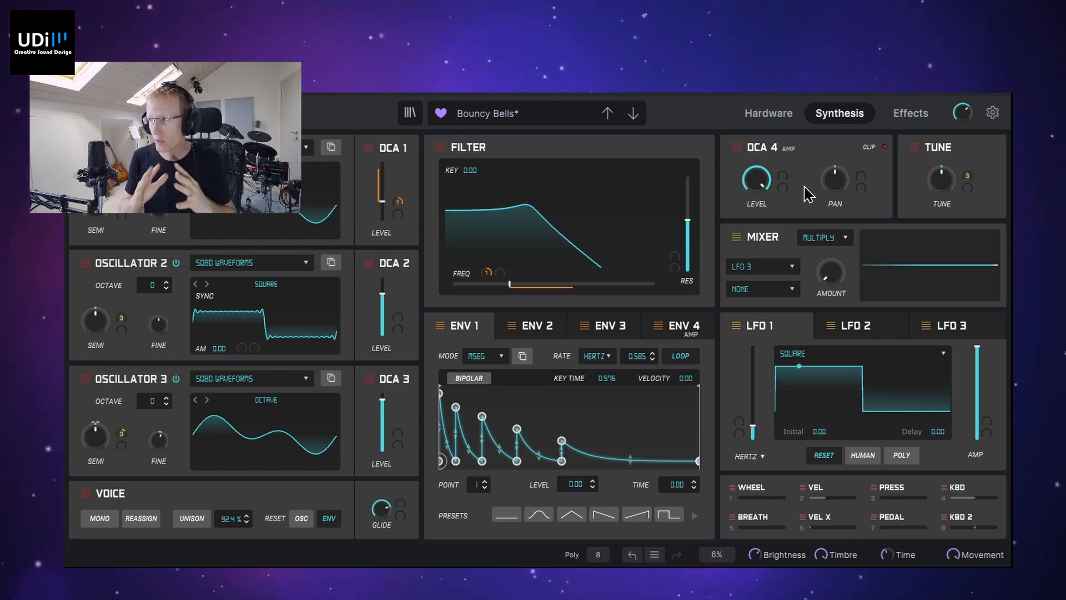
pyautogui.moveTo(845, 186)
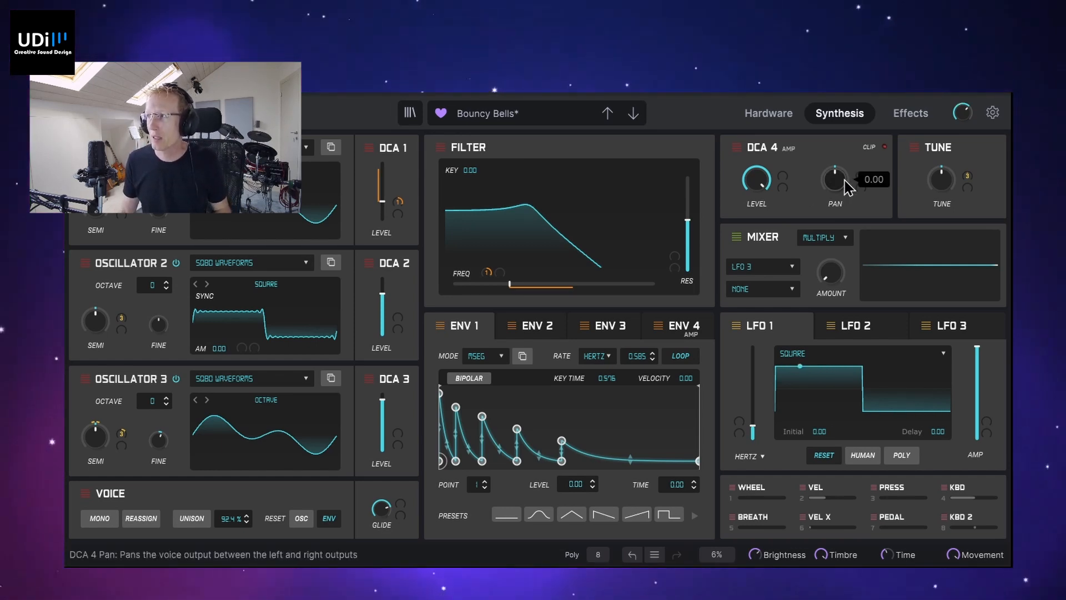
pyautogui.moveTo(948, 189)
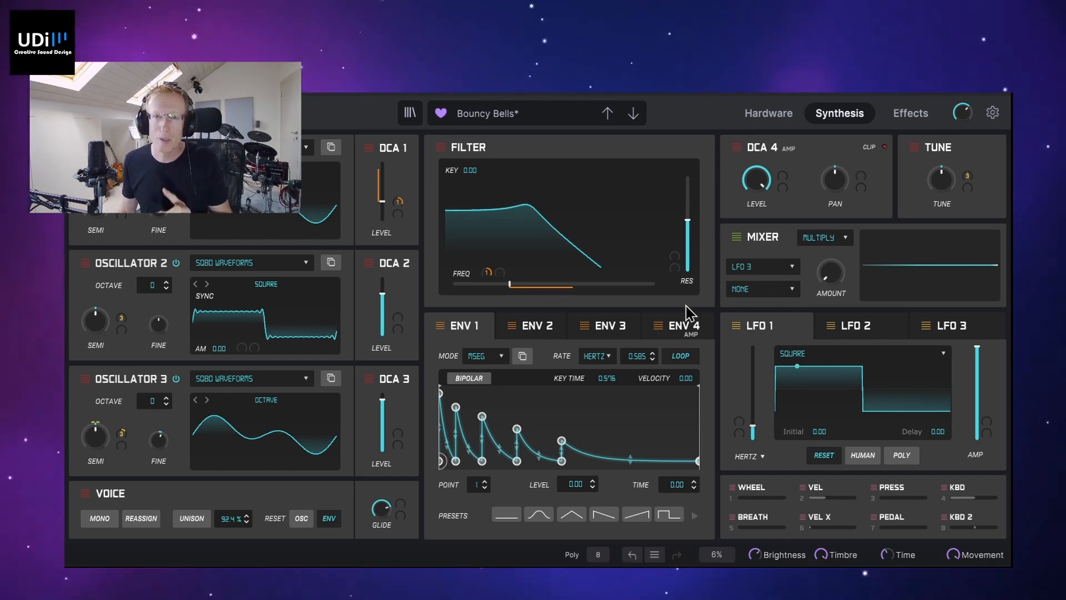
# - Keep Env 1 in MSEG mode and add four points after the last decay peak to form extra rises and dips
pyautogui.click(502, 356)
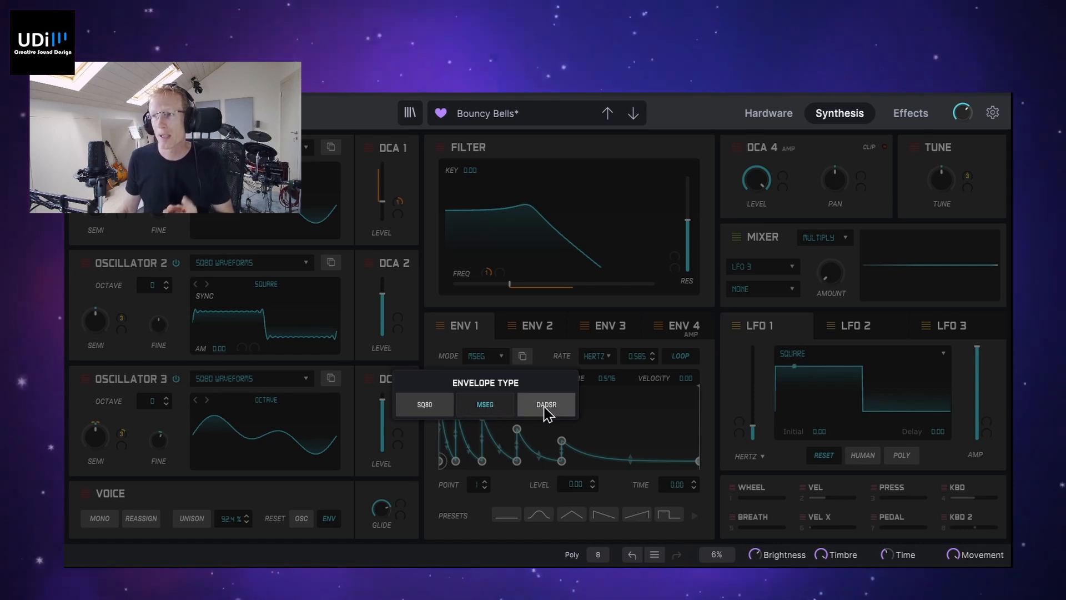
pyautogui.click(491, 410)
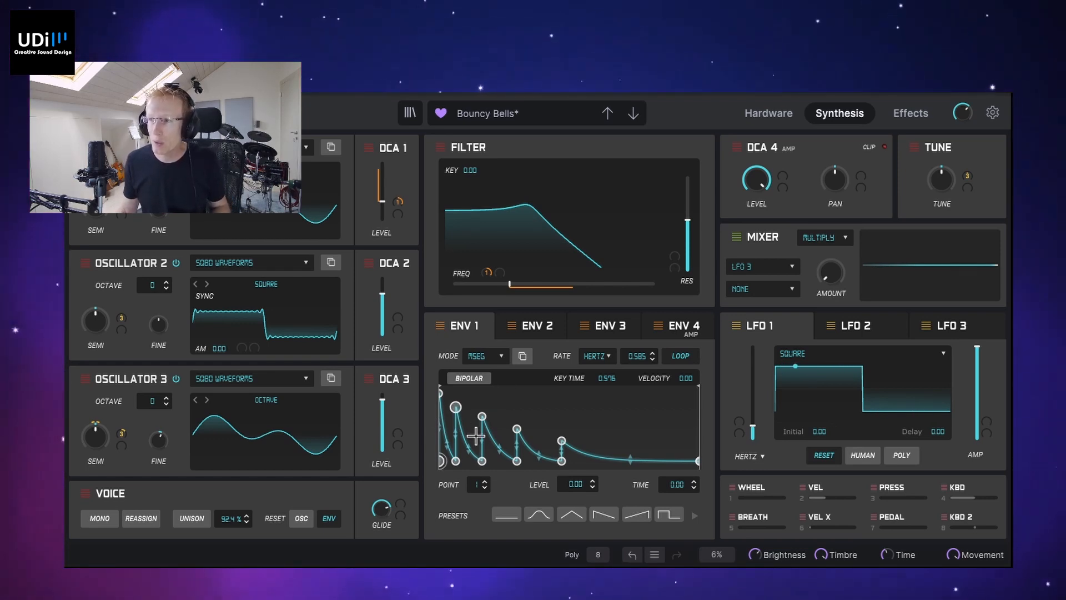
pyautogui.click(456, 410)
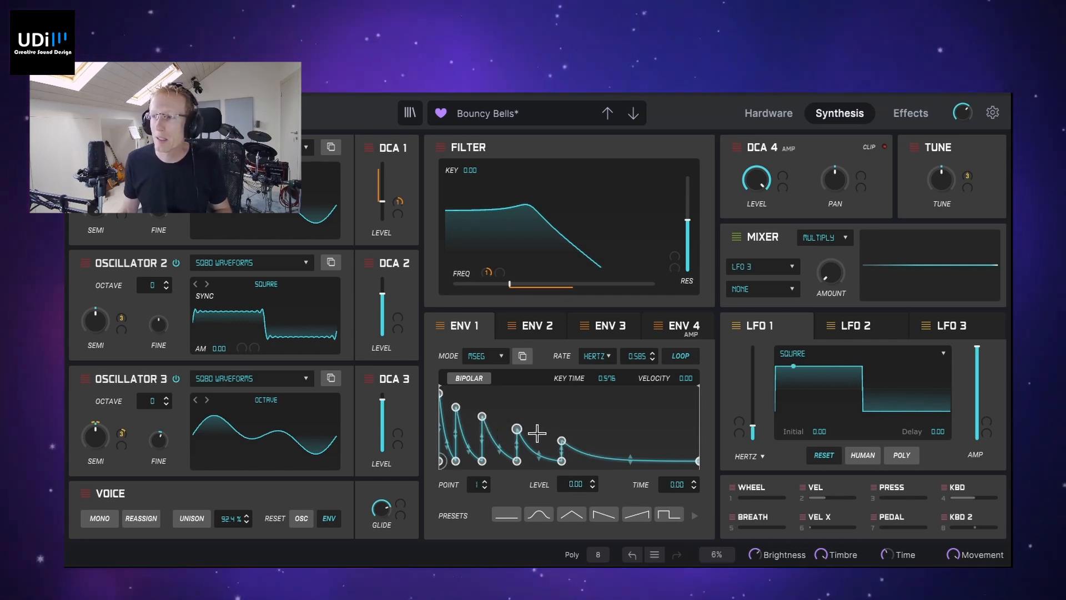
pyautogui.doubleClick(605, 450)
pyautogui.doubleClick(616, 445)
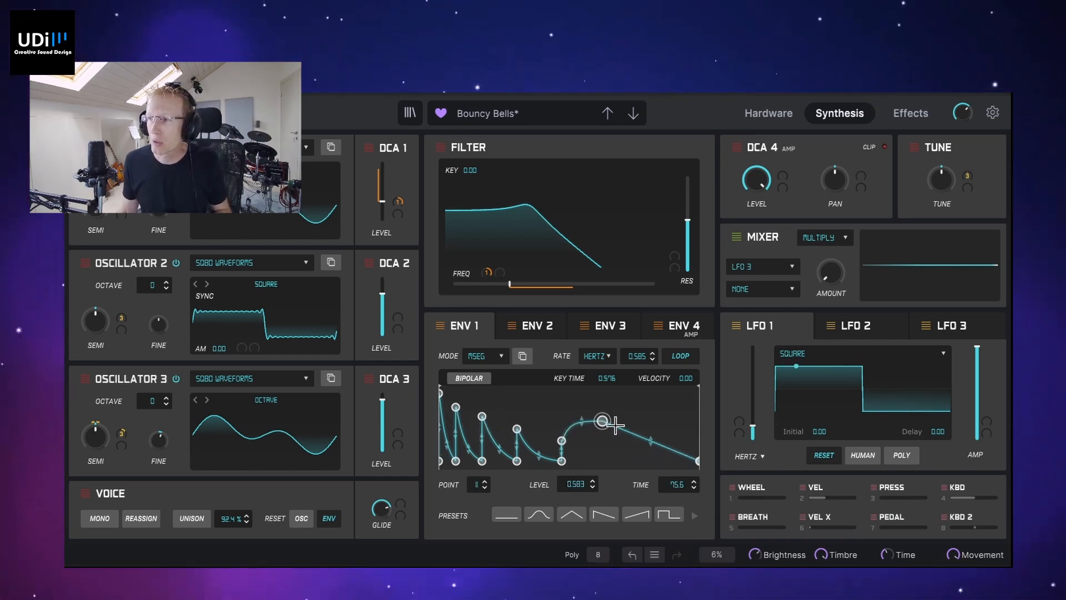
pyautogui.doubleClick(634, 410)
pyautogui.doubleClick(657, 457)
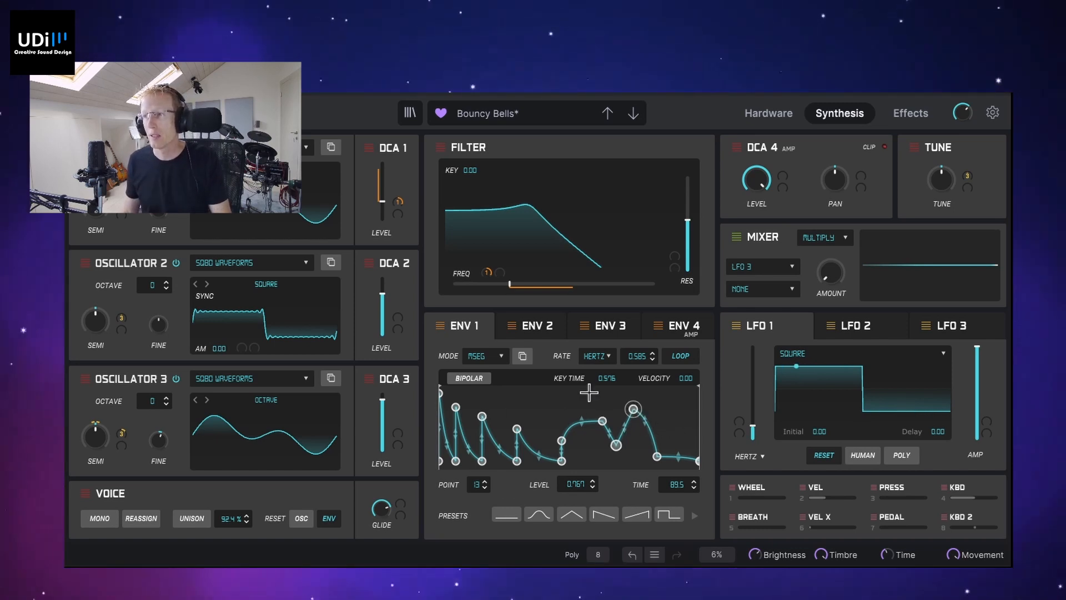
pyautogui.click(455, 407)
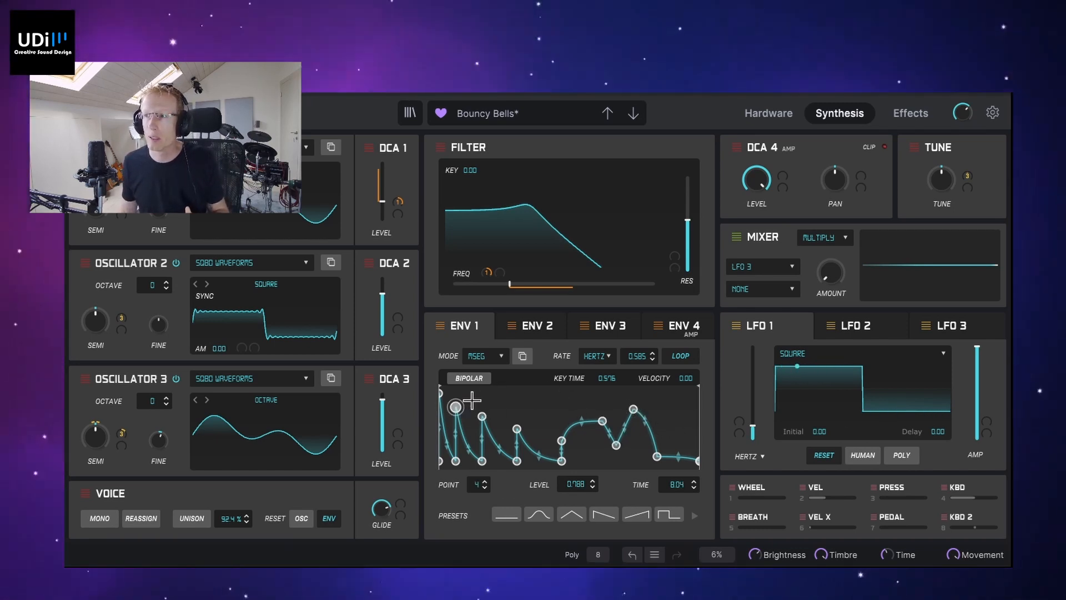
pyautogui.click(517, 461)
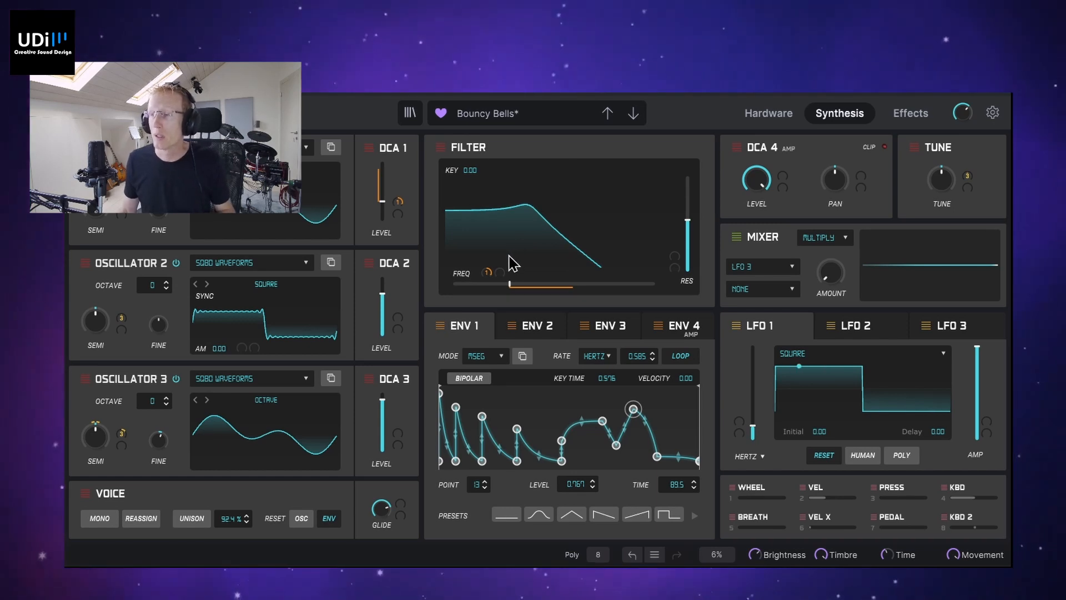
# - Remove the Env 1 modulation from the filter cutoff by setting Filter Cutoff Source 1 to None
pyautogui.moveTo(490, 278)
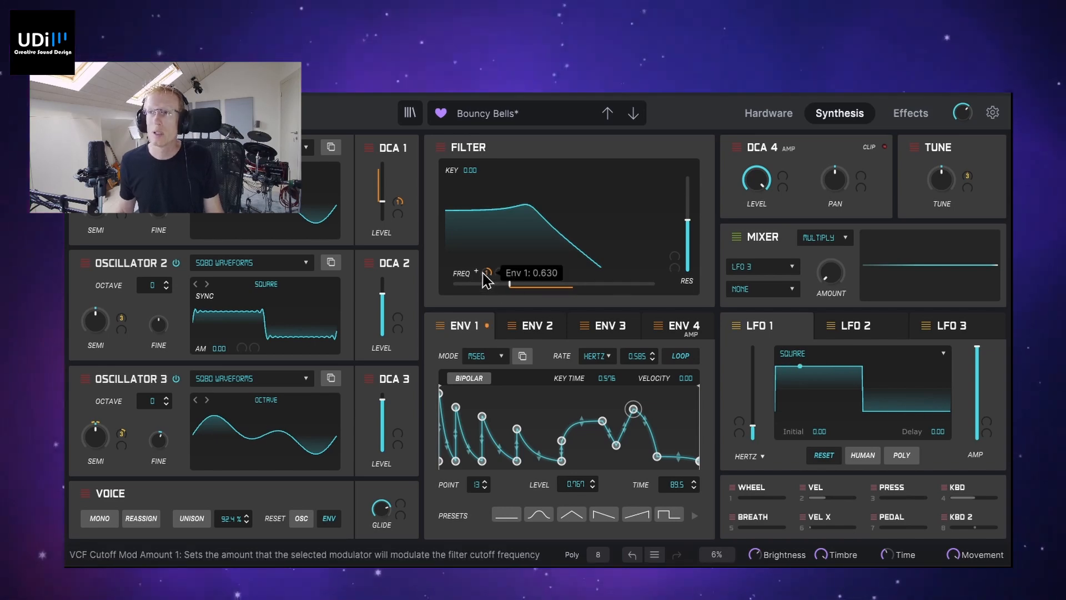
pyautogui.click(485, 276)
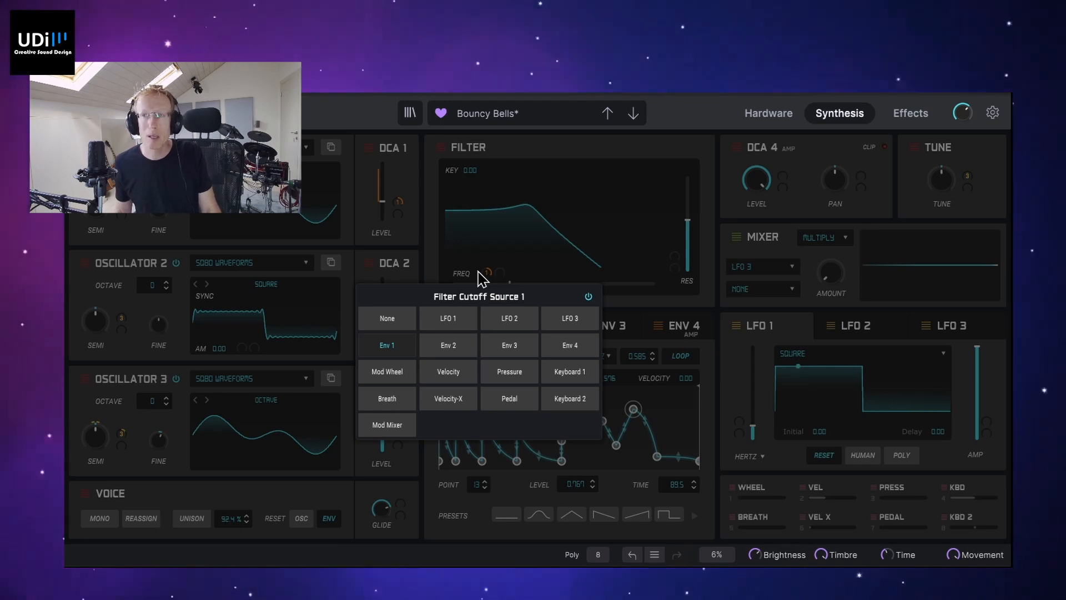
pyautogui.click(406, 320)
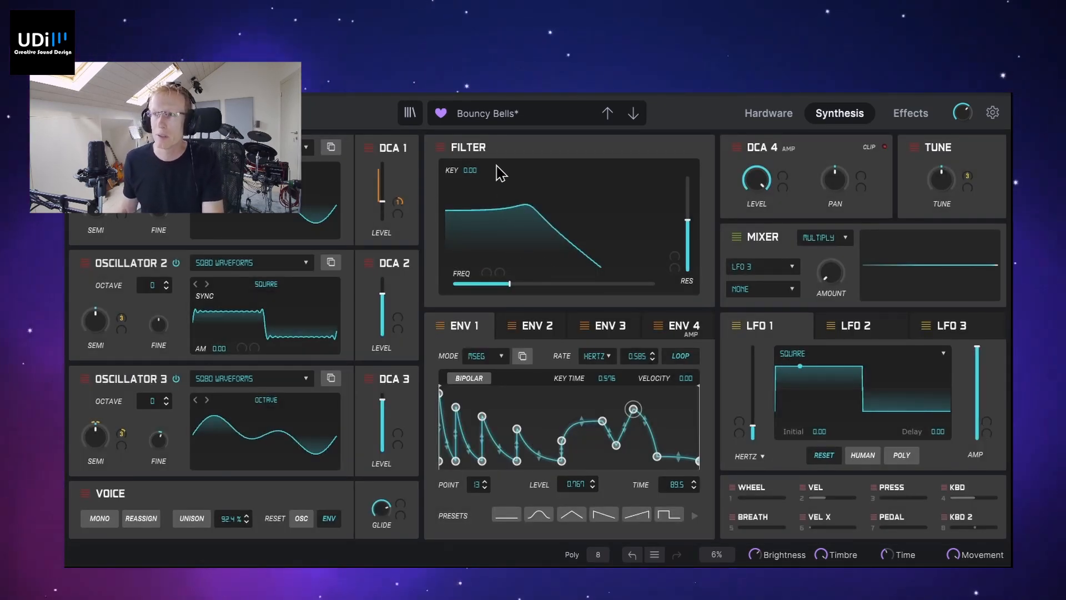
# - Raise the filter cutoff frequency, and try the DCA 1 level higher and lower
pyautogui.moveTo(509, 284); pyautogui.dragTo(543, 284)
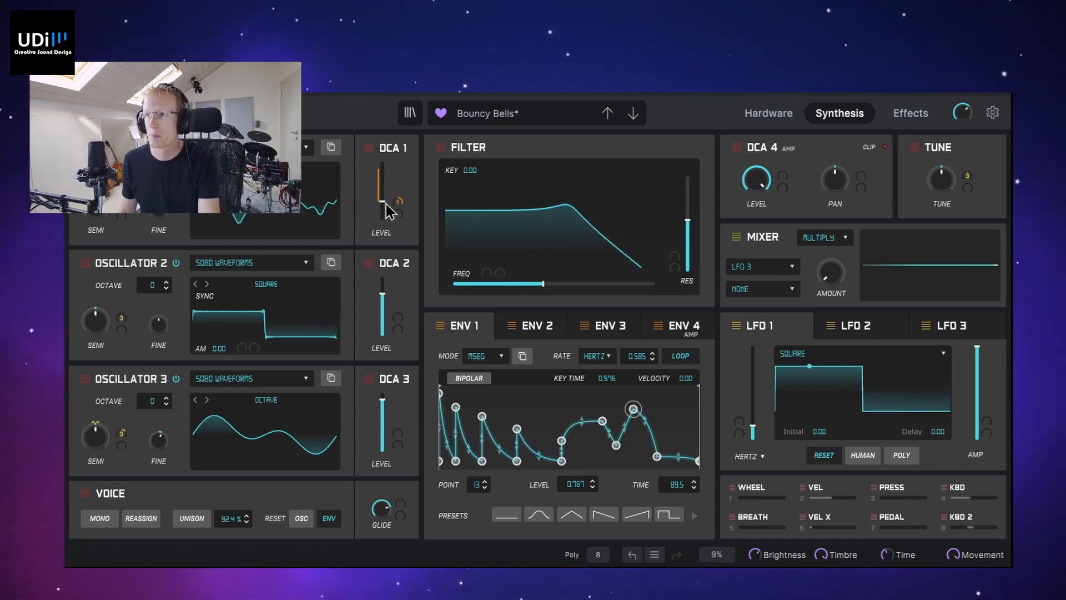
pyautogui.moveTo(387, 203); pyautogui.dragTo(387, 194)
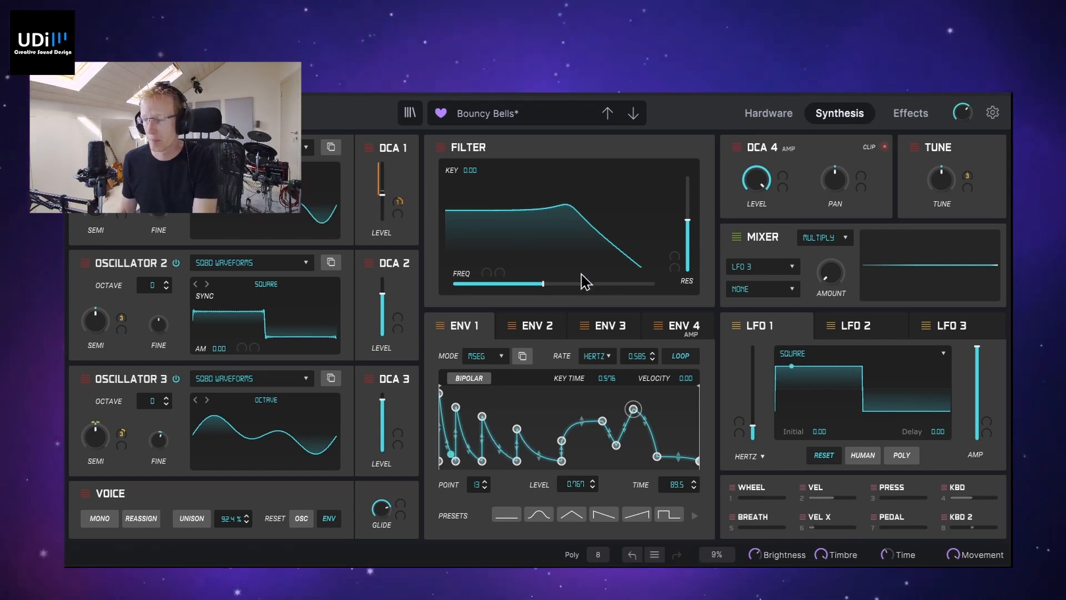
pyautogui.moveTo(389, 210); pyautogui.dragTo(389, 218)
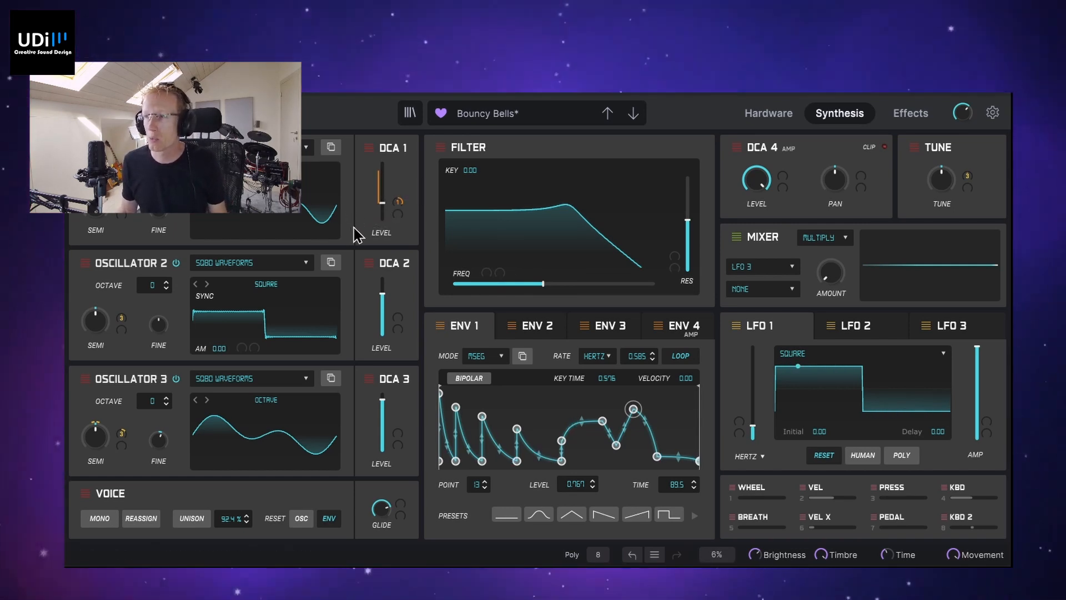
# - Assign Env 1 as Filter Cutoff Source 1 and apply the falling ramp preset to the envelope
pyautogui.click(477, 273)
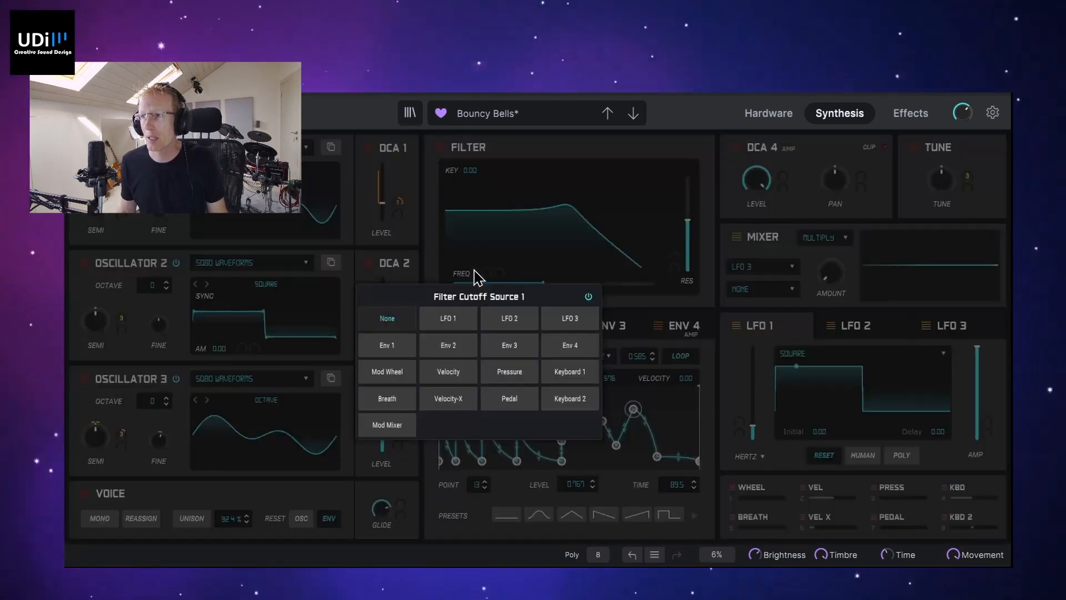
pyautogui.click(382, 348)
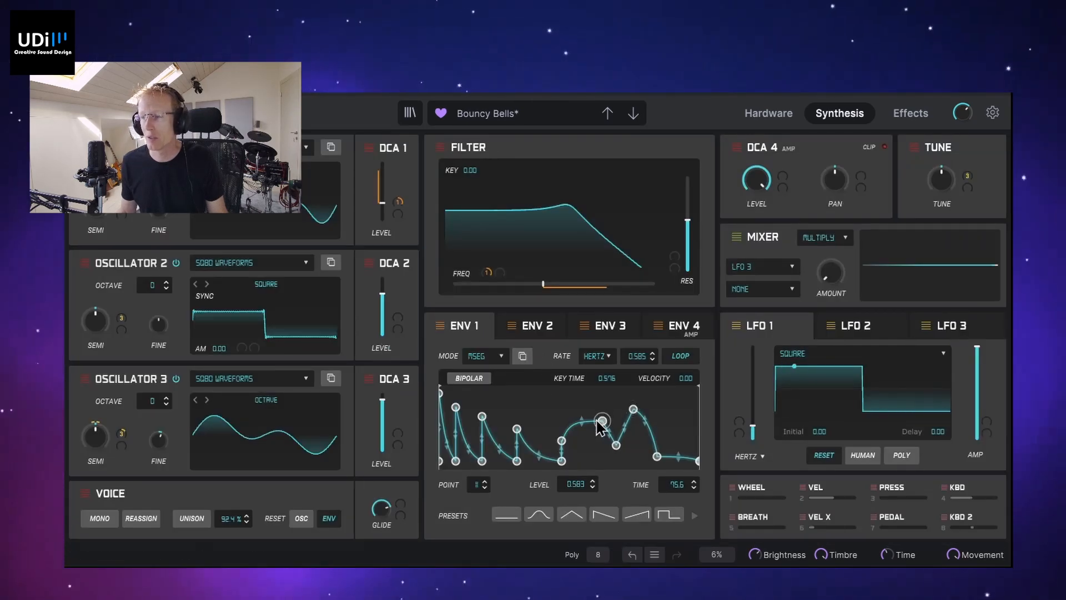
pyautogui.click(600, 517)
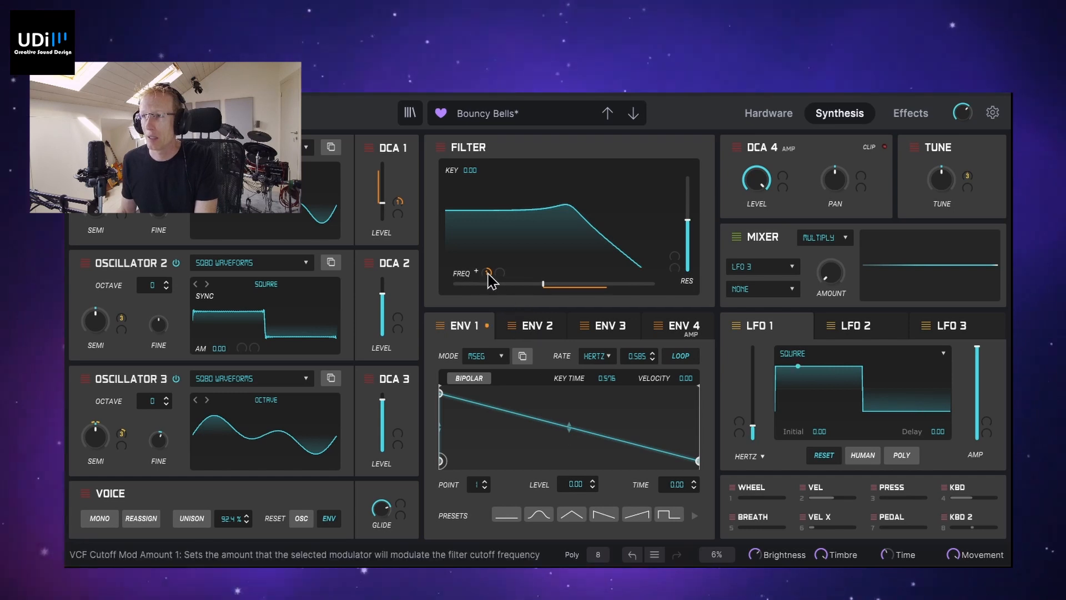
# - Reduce the Env 1 modulation amount on the filter cutoff to a negative value and lower the DCA 1 level
pyautogui.moveTo(487, 272)
pyautogui.mouseDown()
pyautogui.moveTo(486, 284)
pyautogui.moveTo(487, 262)
pyautogui.moveTo(491, 279)
pyautogui.mouseUp()
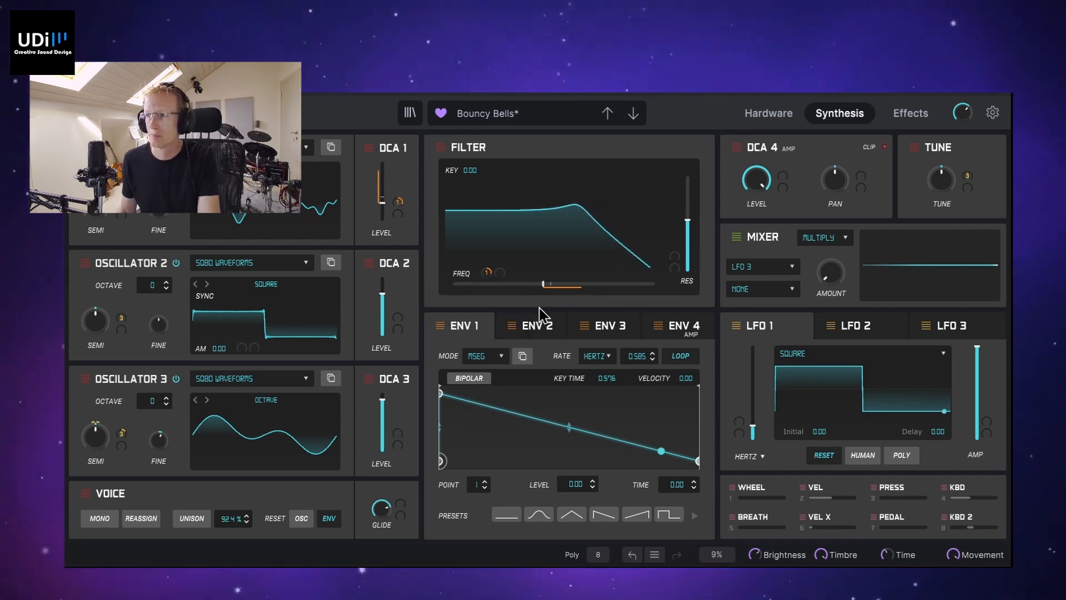
pyautogui.moveTo(486, 272)
pyautogui.mouseDown()
pyautogui.moveTo(486, 286)
pyautogui.moveTo(490, 274)
pyautogui.mouseUp()
pyautogui.moveTo(387, 213); pyautogui.dragTo(387, 218)
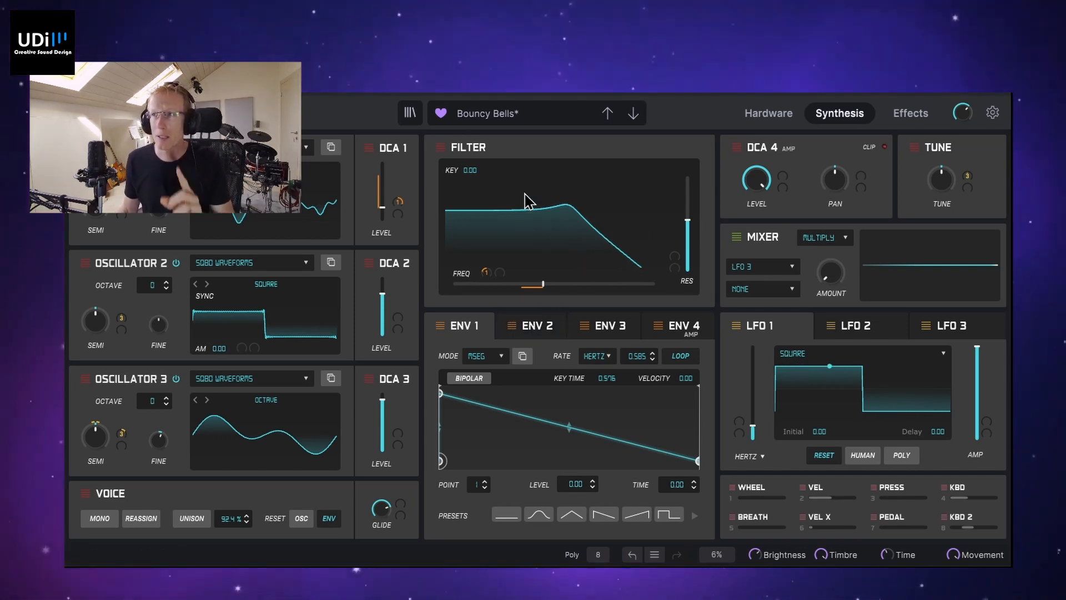
# - Load the Demi Lune preset from the Synth Lead category
pyautogui.click(489, 116)
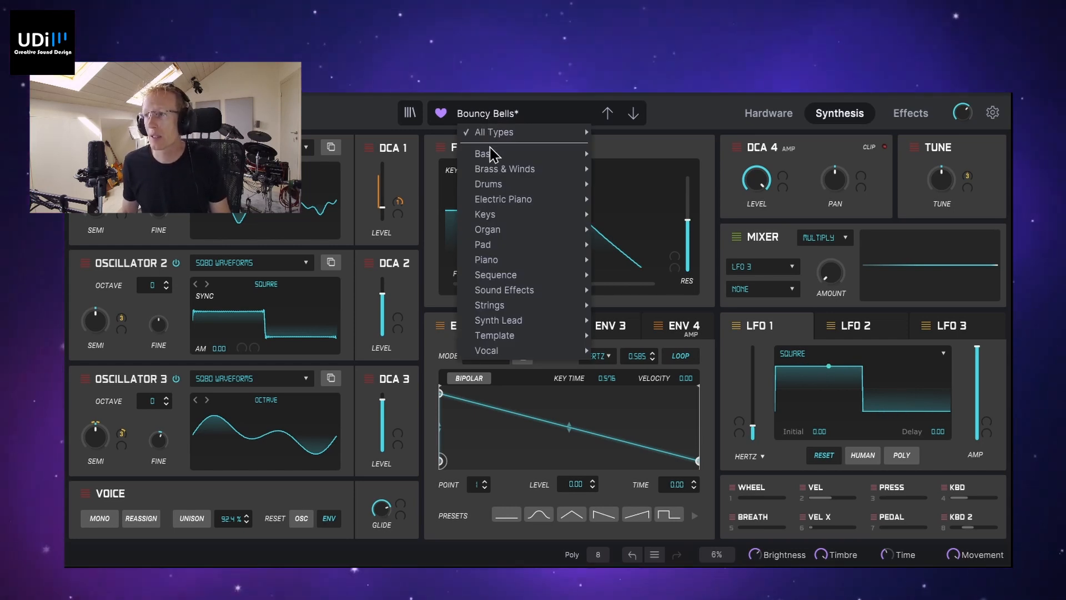
pyautogui.moveTo(510, 310)
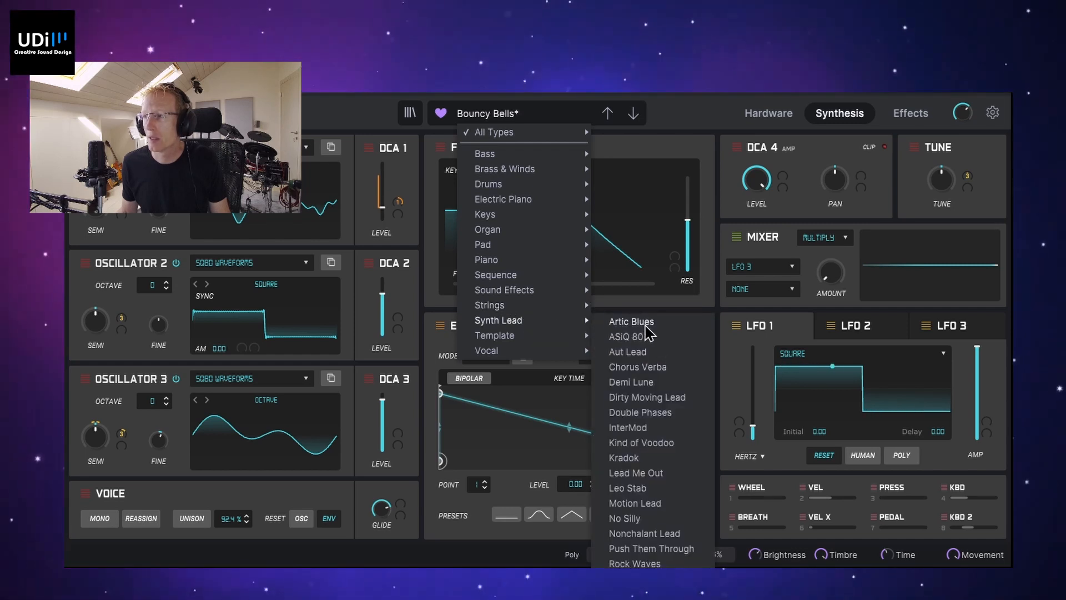
pyautogui.click(642, 388)
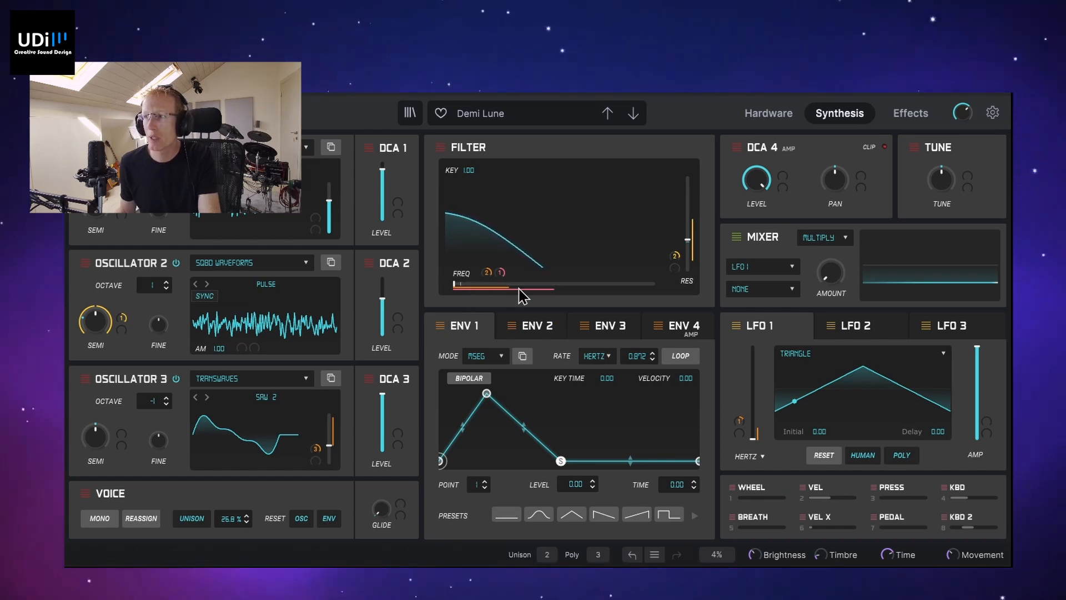
# - Slightly lower the wave position of Oscillator 1's GRIT 3 transwave
pyautogui.moveTo(502, 275)
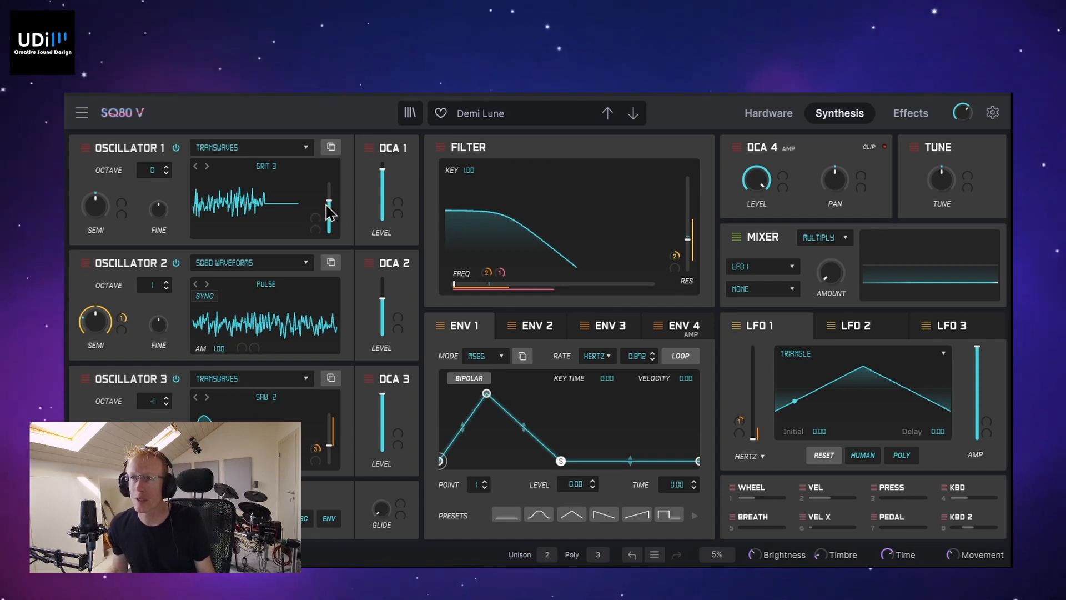
pyautogui.moveTo(331, 205)
pyautogui.moveTo(329, 203); pyautogui.dragTo(329, 209)
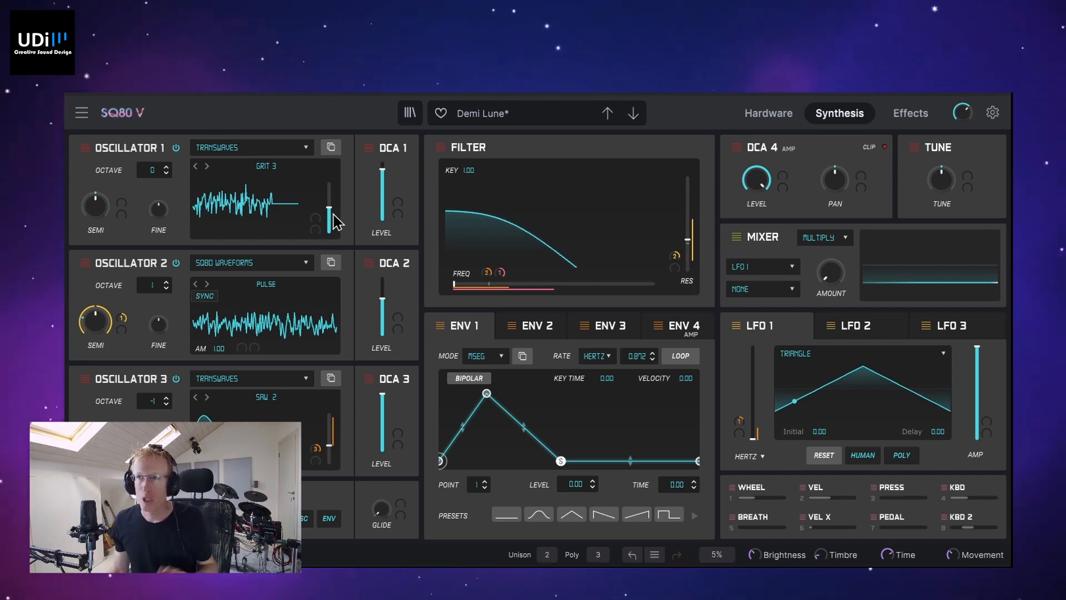
# - Change Oscillator 1's waveform to FORMT2 from the Transwaves bank
pyautogui.click(306, 148)
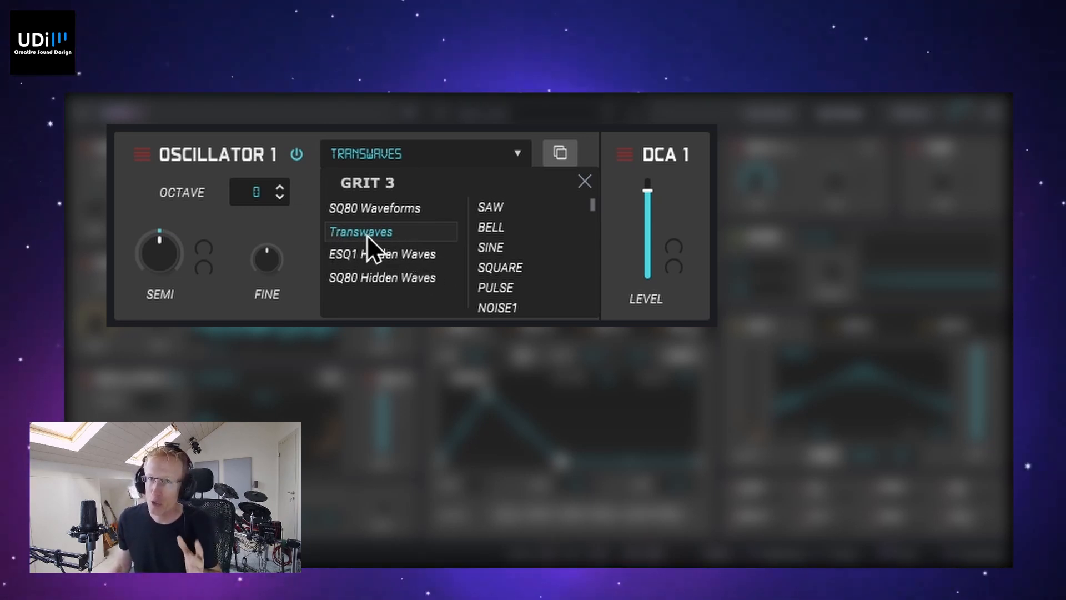
pyautogui.scroll(-5, 503, 278)
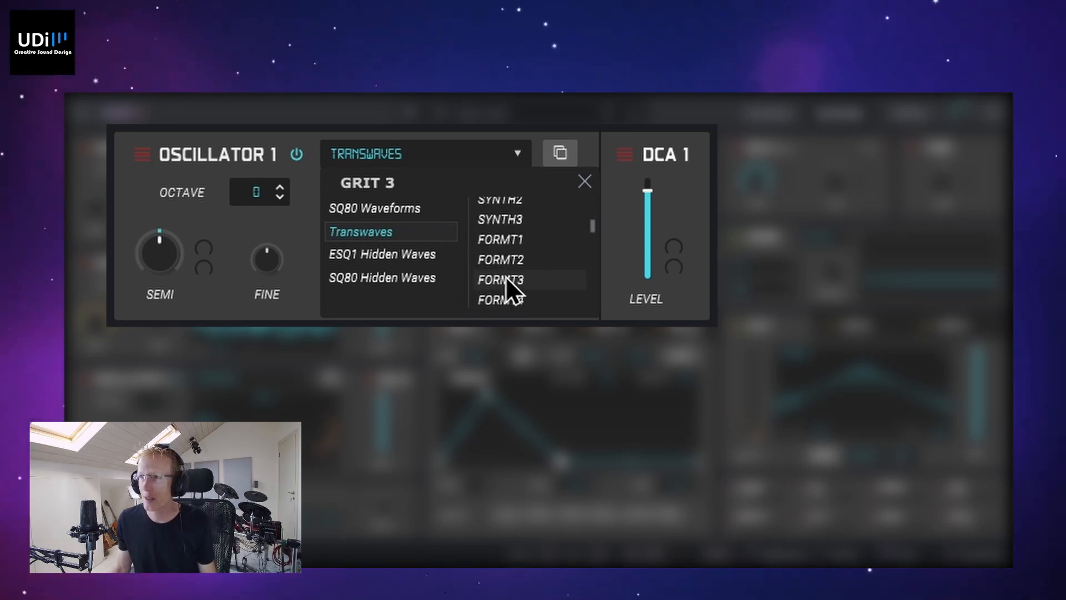
pyautogui.click(503, 260)
pyautogui.click(586, 184)
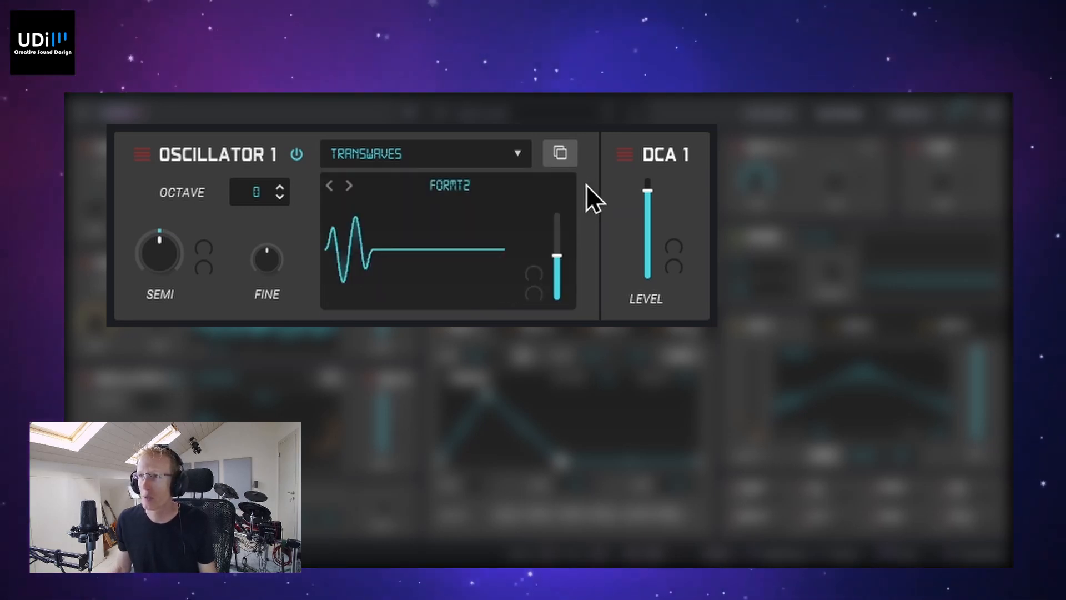
# - Sweep the wave position of Oscillator 1's FORMT2 transwave down to near its minimum and back up to the middle
pyautogui.moveTo(558, 254)
pyautogui.moveTo(557, 249); pyautogui.dragTo(557, 285)
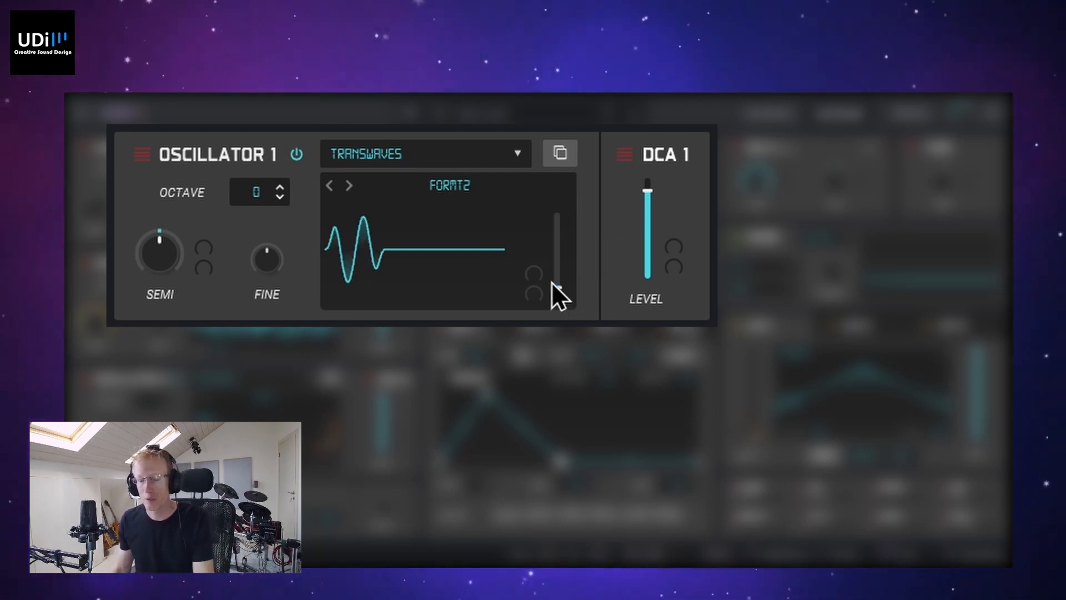
pyautogui.moveTo(557, 288); pyautogui.dragTo(559, 248)
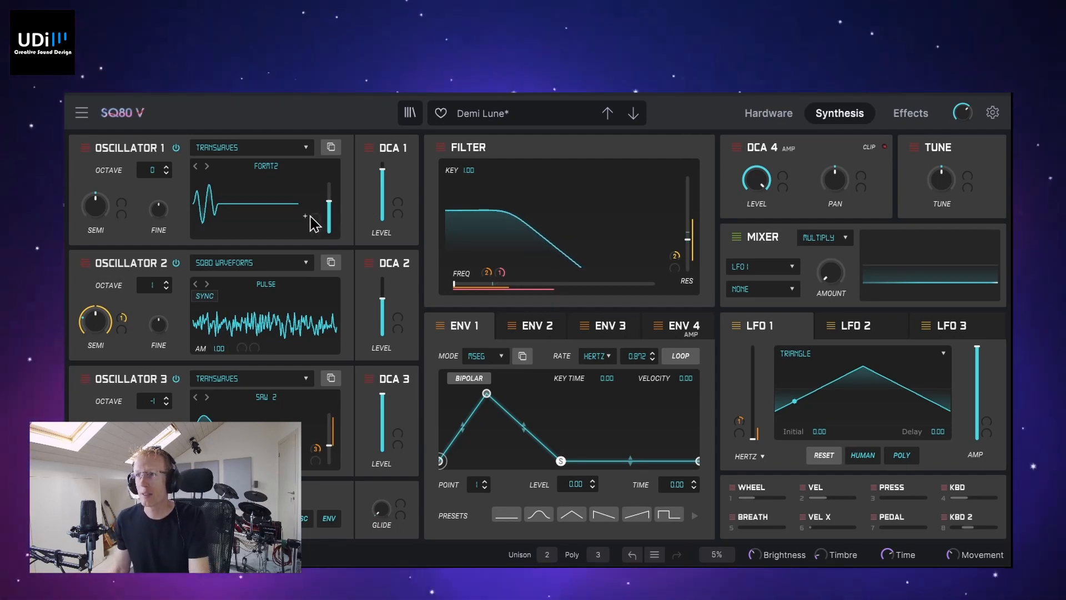
# - Assign LFO 1 as the modulator of Oscillator 1's transwave position and raise its modulation amount
pyautogui.click(308, 216)
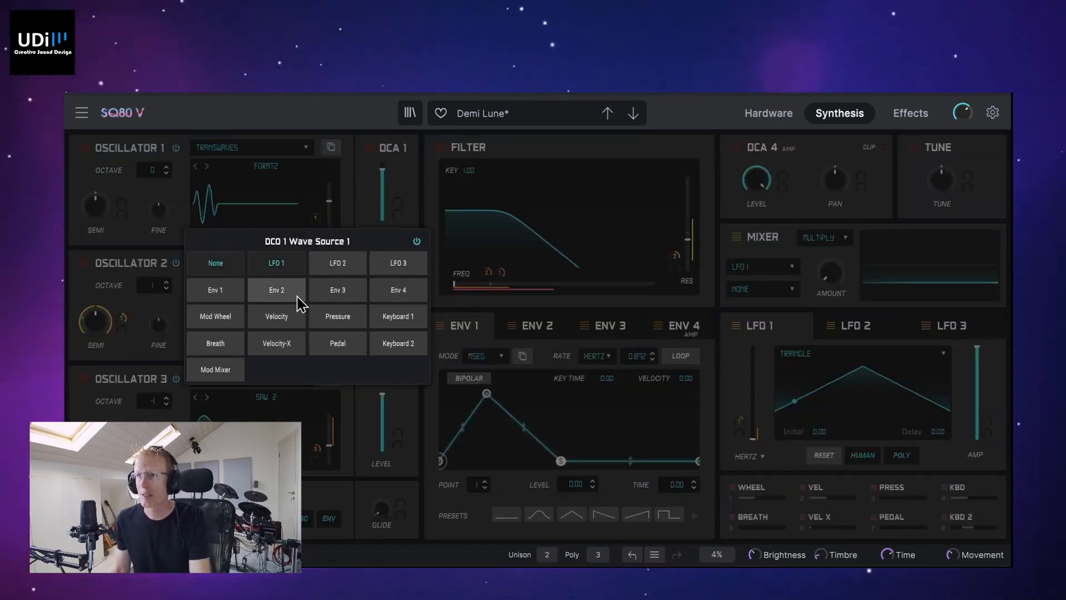
pyautogui.click(299, 302)
pyautogui.moveTo(305, 216)
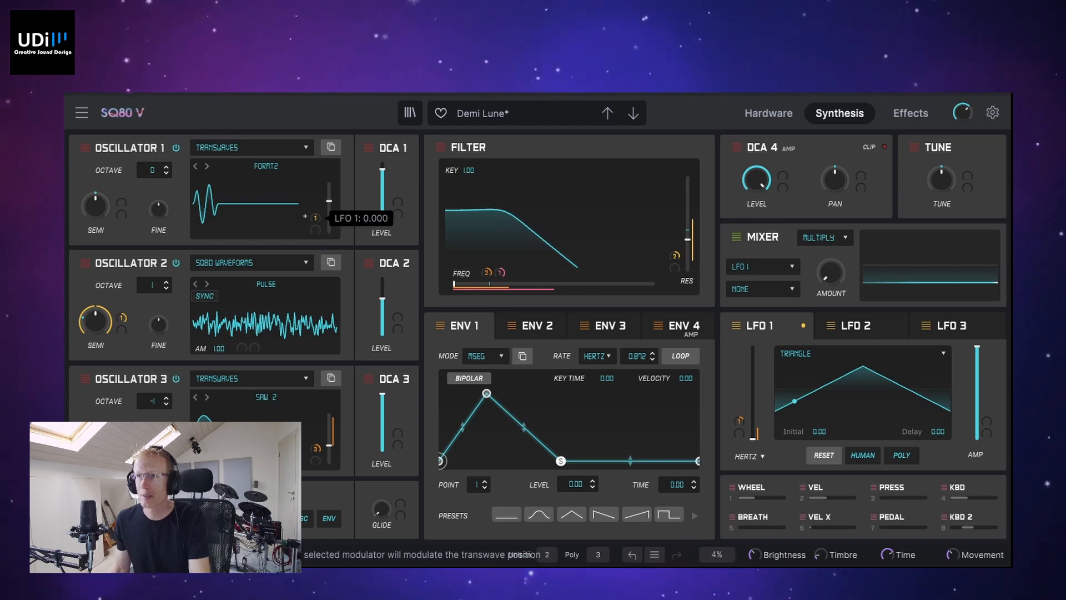
pyautogui.moveTo(328, 218); pyautogui.dragTo(319, 225)
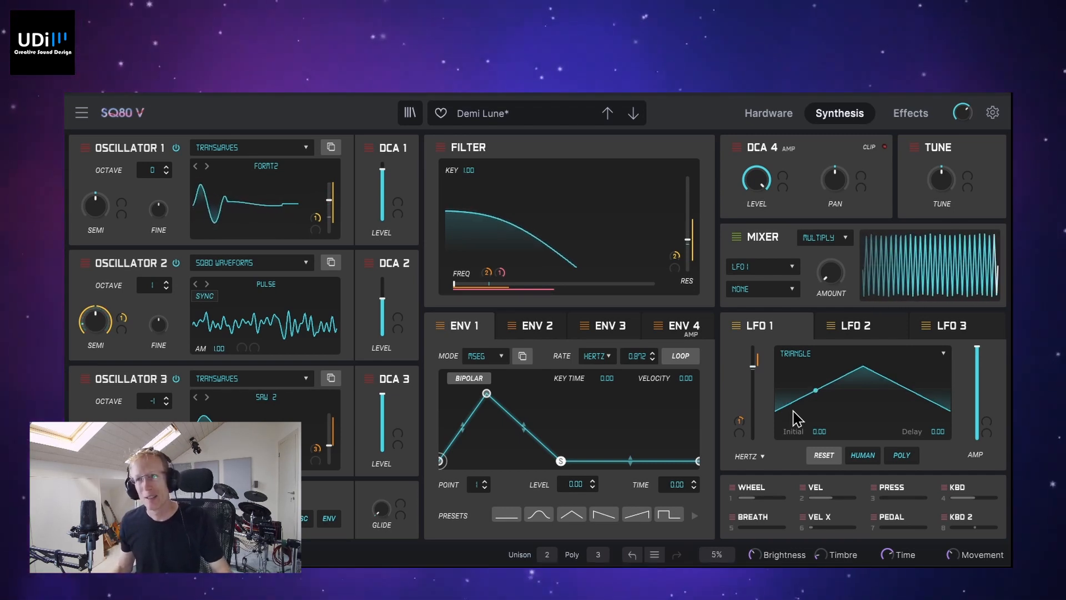
# - Switch the Demi Lune preset's effects routing from series to parallel
pyautogui.click(912, 114)
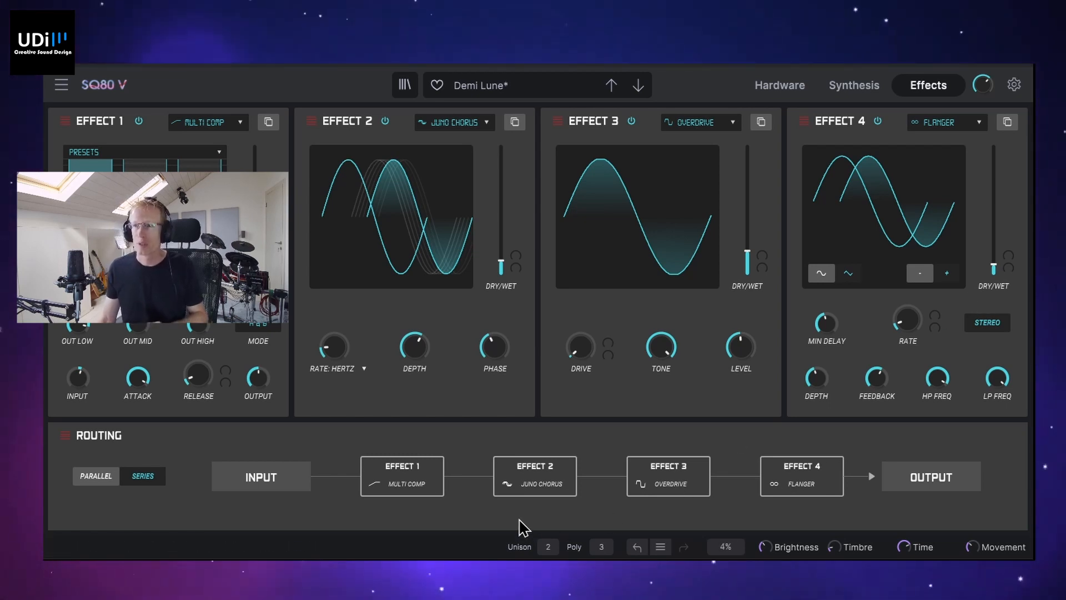
pyautogui.click(111, 479)
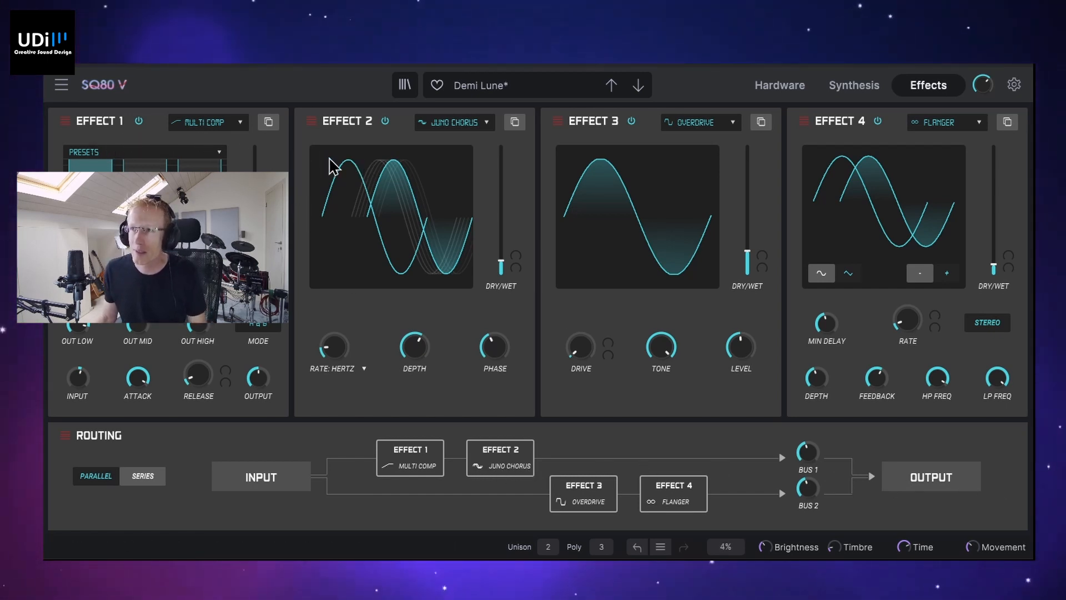
# - Change Effect 1 from Multi Comp to Stereo Pan and raise its rate and amount
pyautogui.click(243, 124)
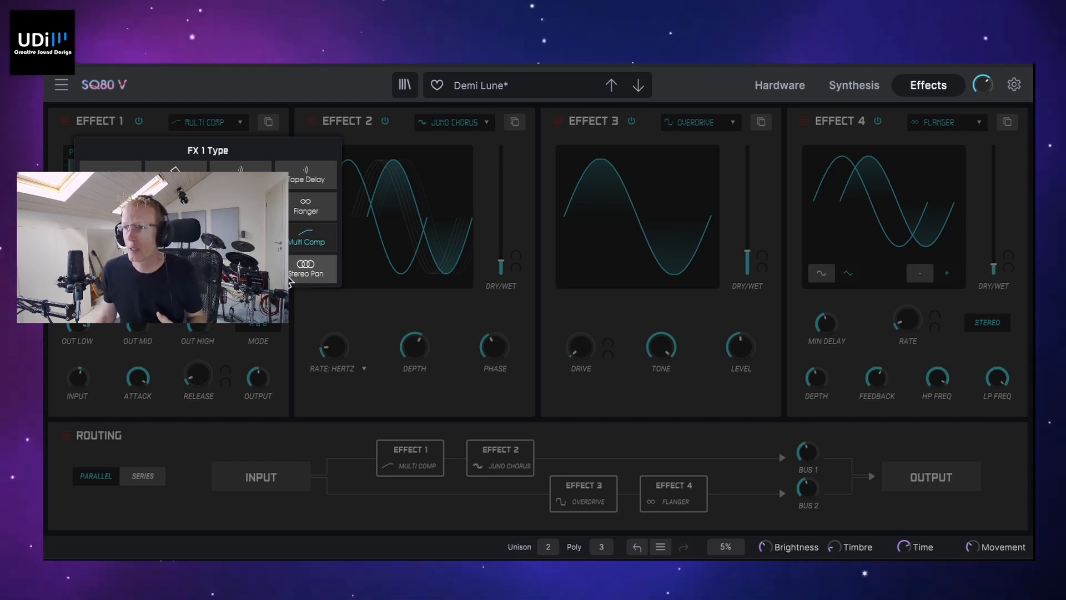
pyautogui.click(303, 267)
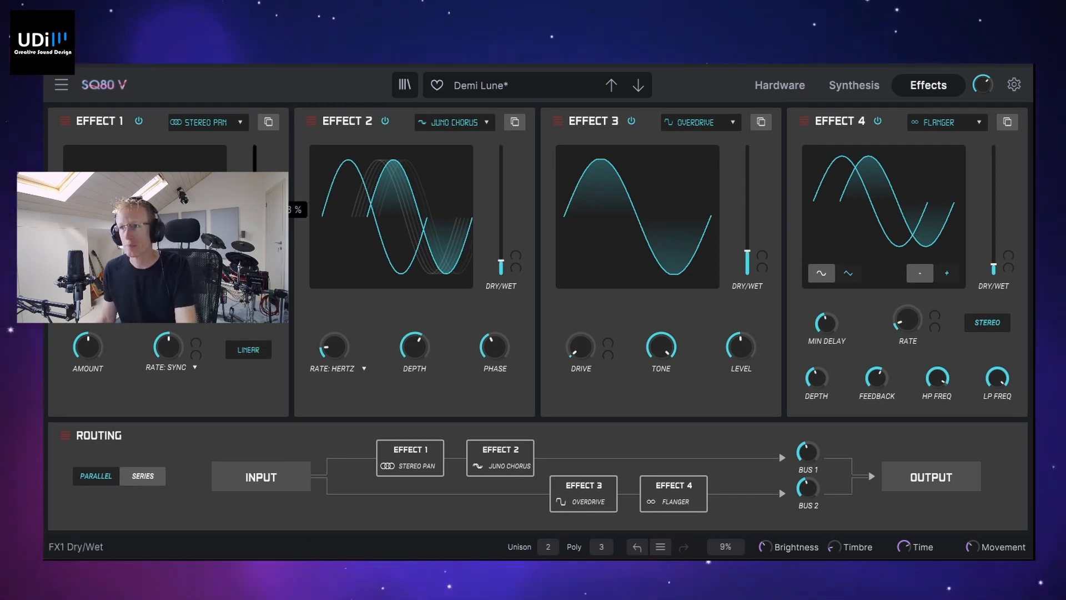
pyautogui.moveTo(167, 346)
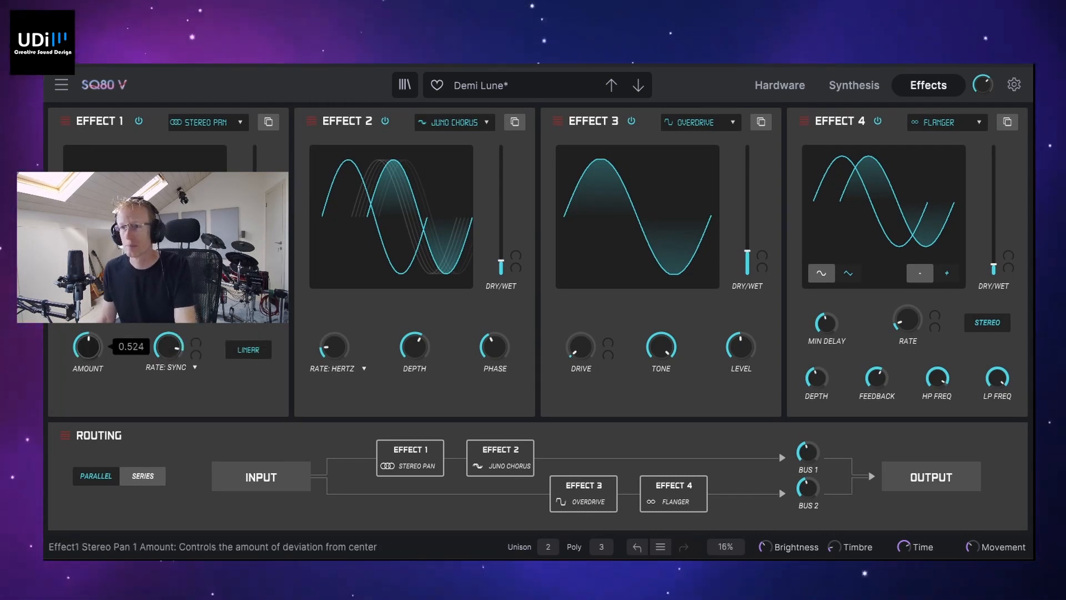
pyautogui.moveTo(89, 347); pyautogui.dragTo(90, 336)
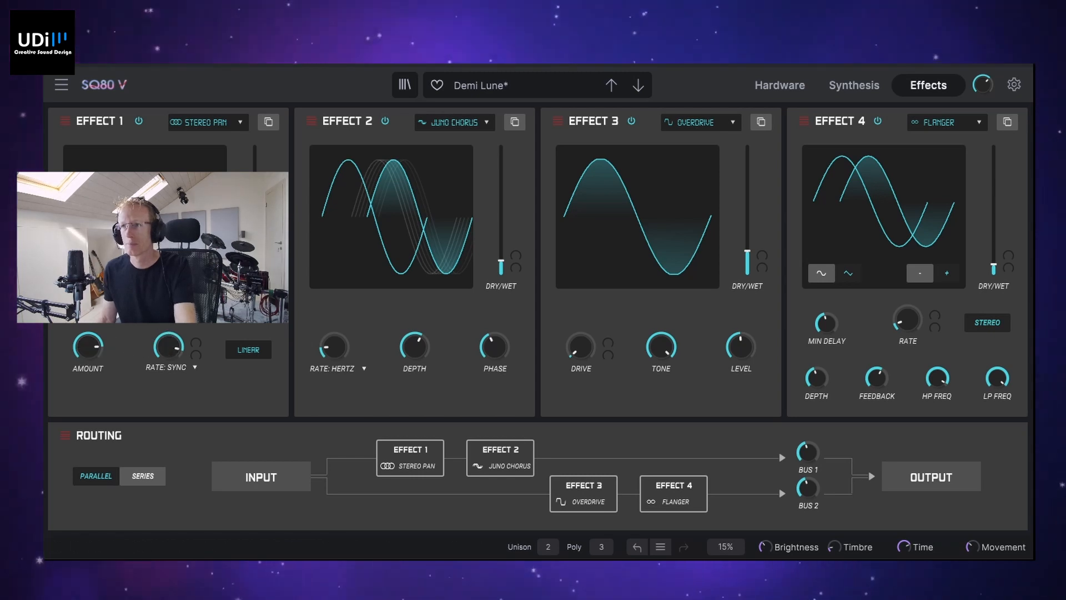
pyautogui.moveTo(255, 210)
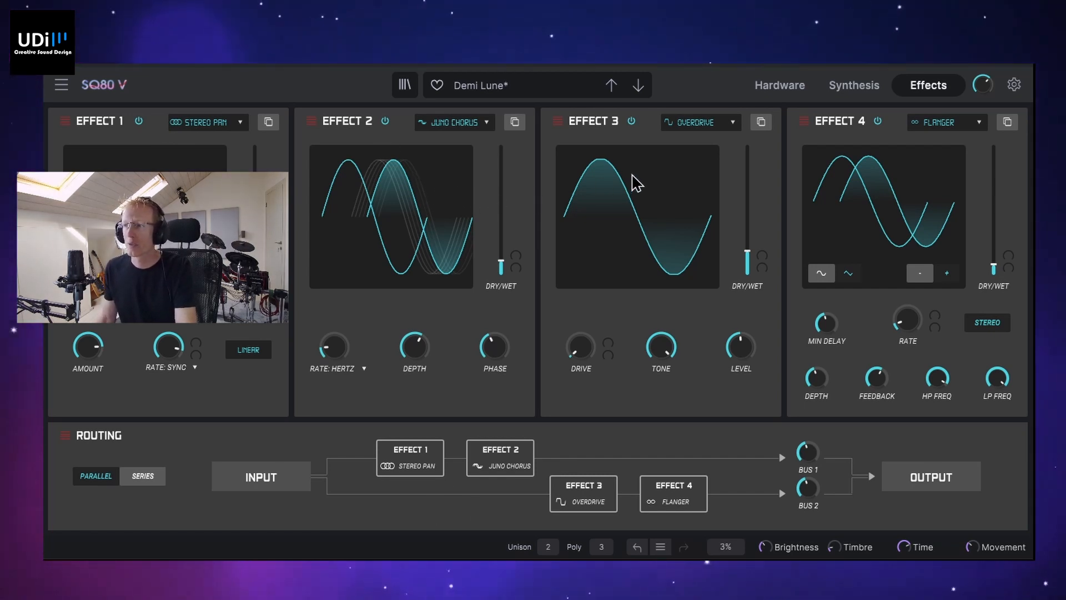
# - Change Effect 3 to Reverb with its dry/wet raised past the middle, and set Effect 4 to None
pyautogui.click(709, 125)
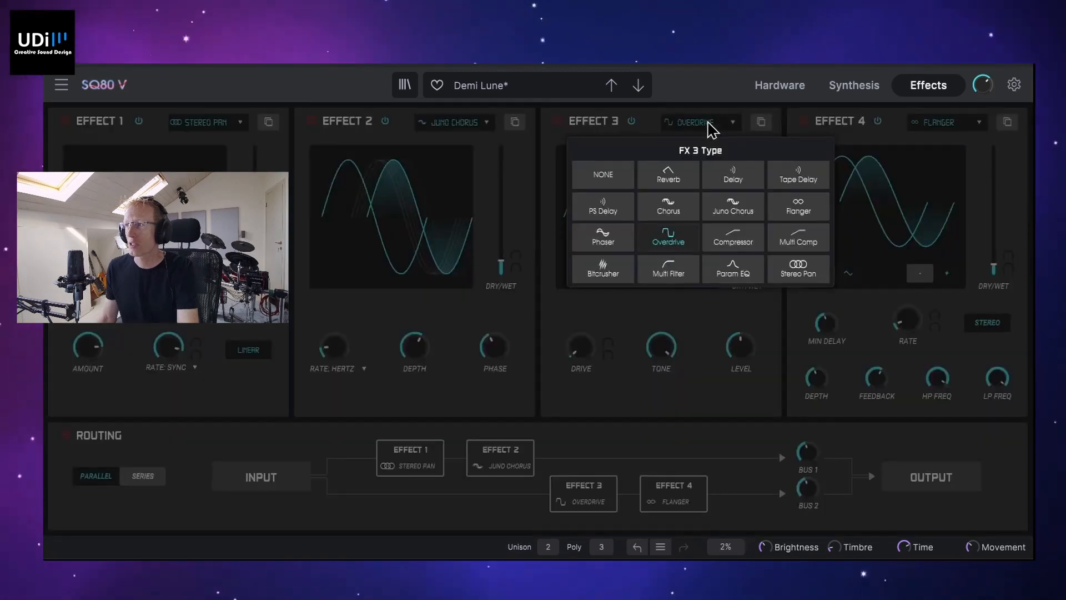
pyautogui.click(671, 177)
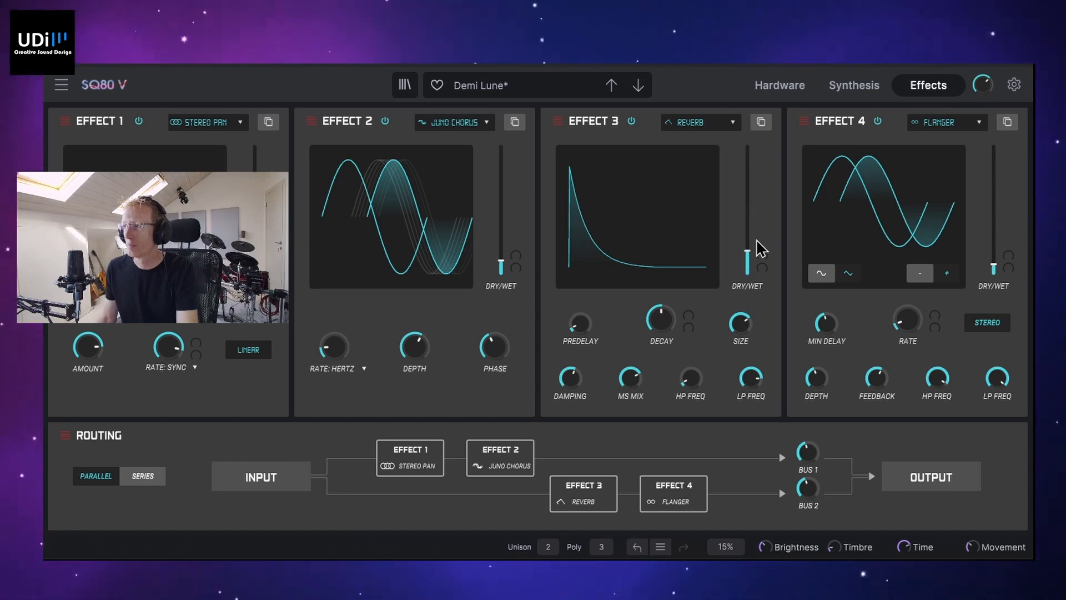
pyautogui.moveTo(748, 253); pyautogui.dragTo(748, 185)
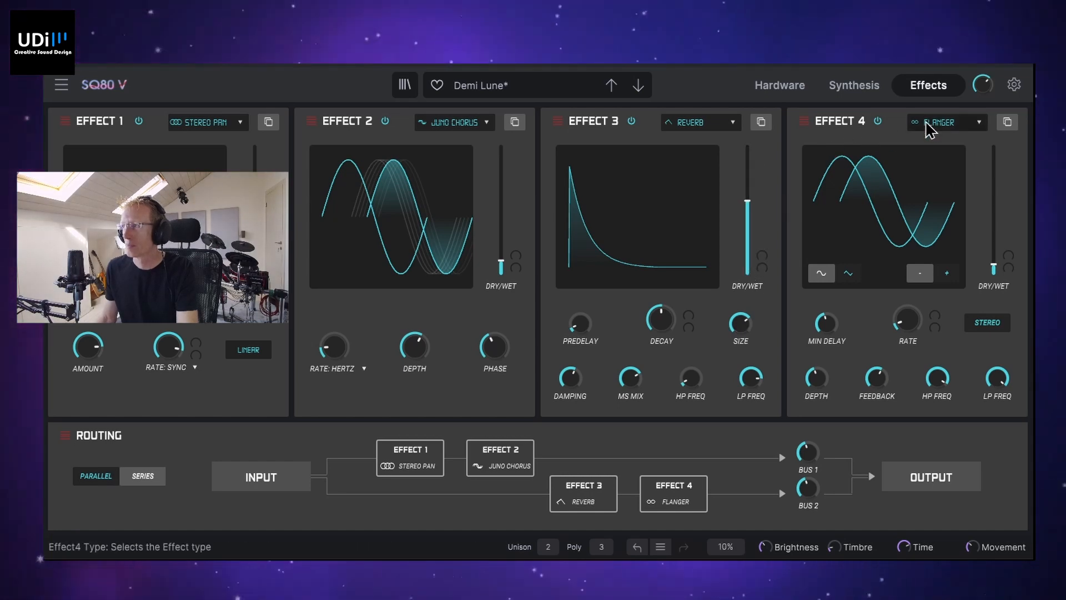
pyautogui.click(927, 125)
pyautogui.click(793, 177)
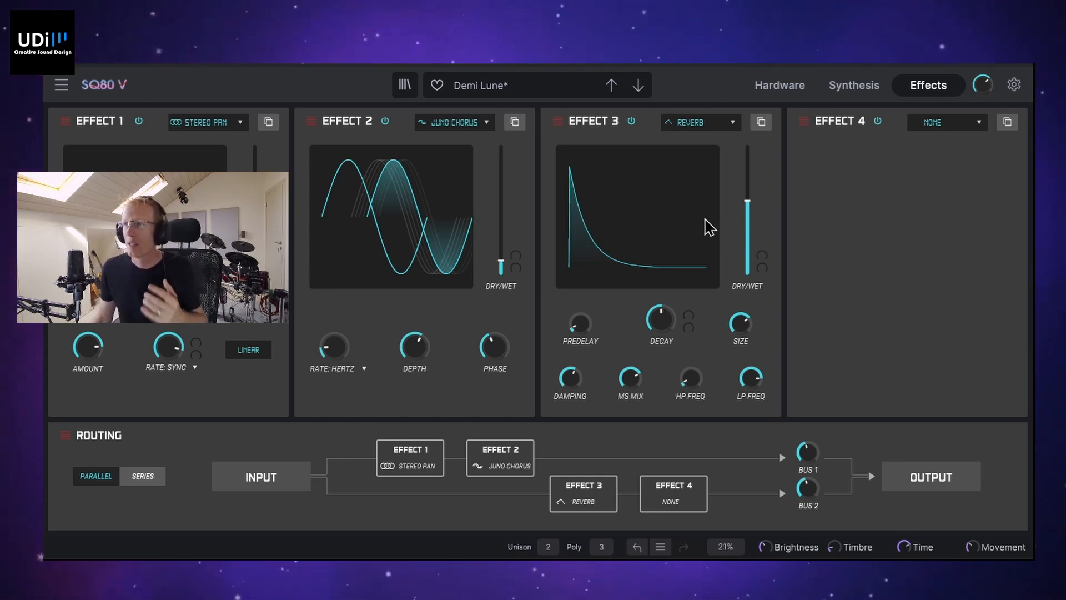
# - Load the Leo Stab preset from the Synth Lead category
pyautogui.click(489, 87)
pyautogui.moveTo(504, 245)
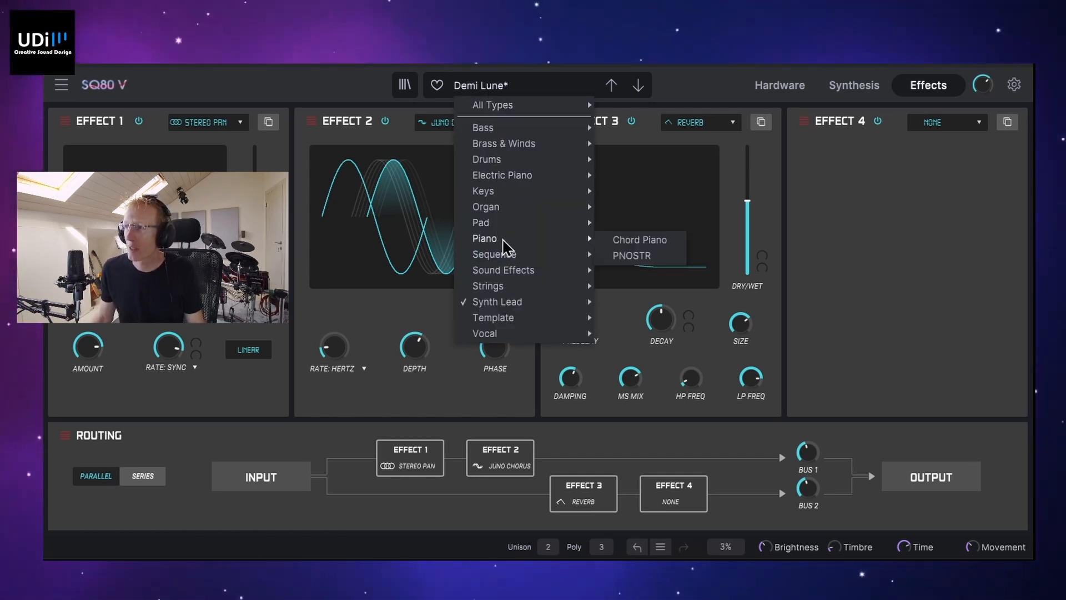
pyautogui.moveTo(503, 305)
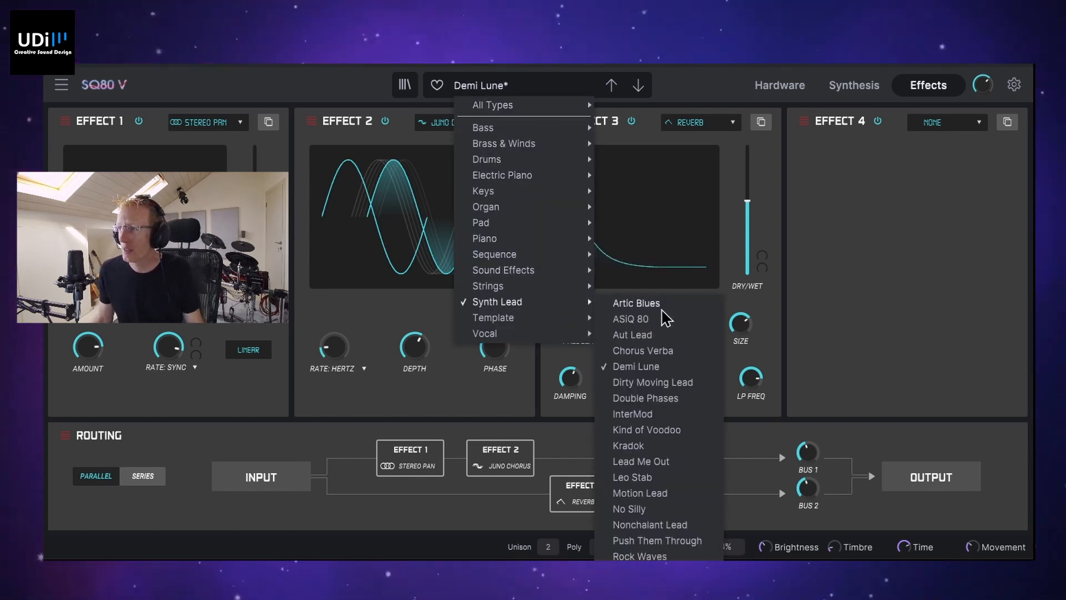
pyautogui.click(646, 480)
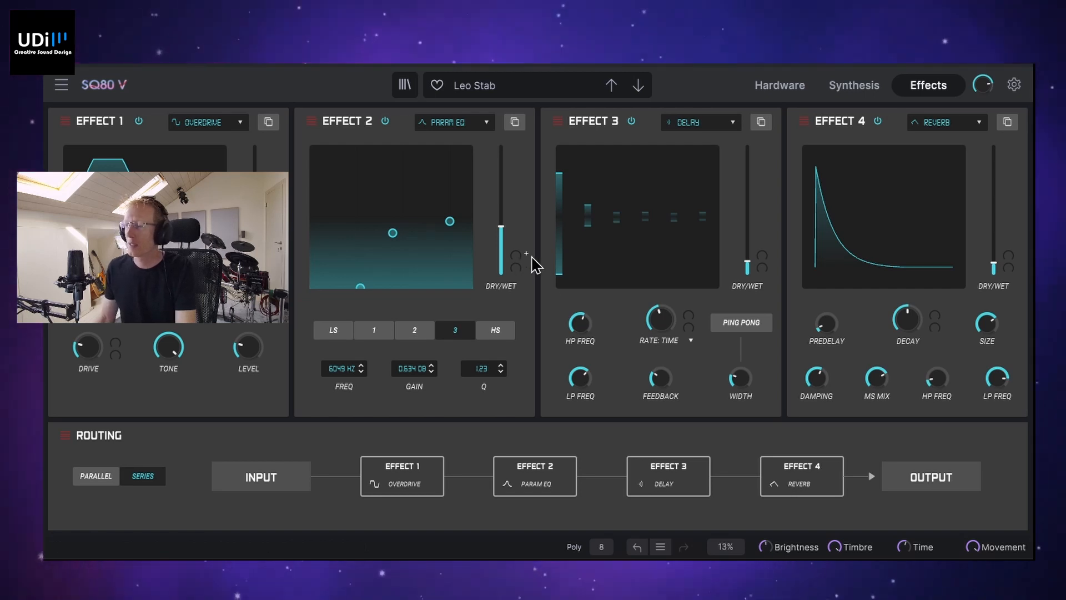
# - Raise the dry/wet of the Effect 3 Delay to 41.4 % and bring the Effect 4 Reverb to a similar level
pyautogui.moveTo(753, 266); pyautogui.dragTo(753, 247)
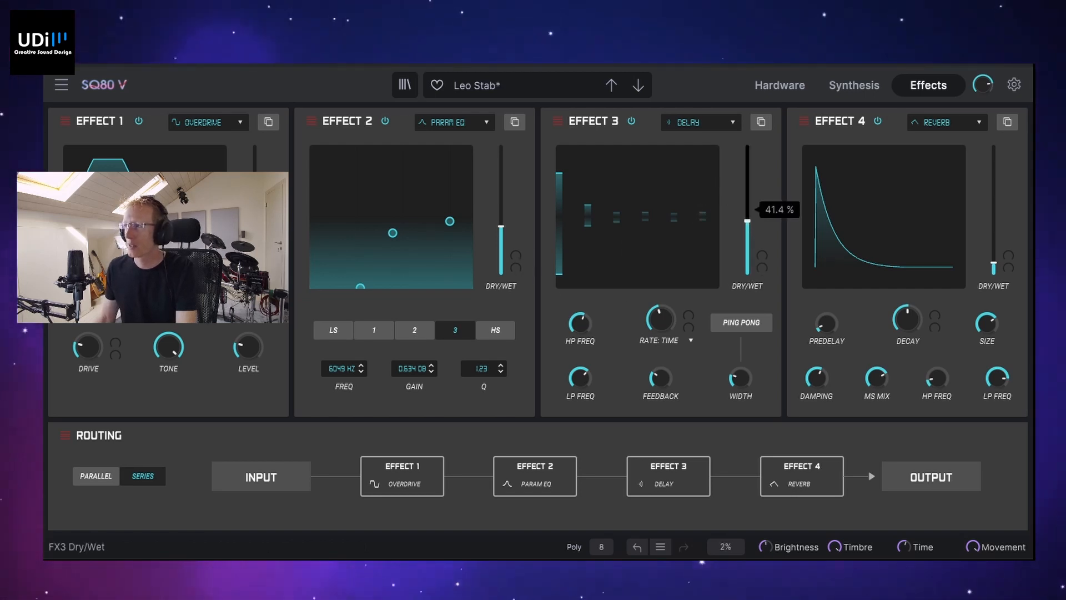
pyautogui.moveTo(994, 268); pyautogui.dragTo(998, 227)
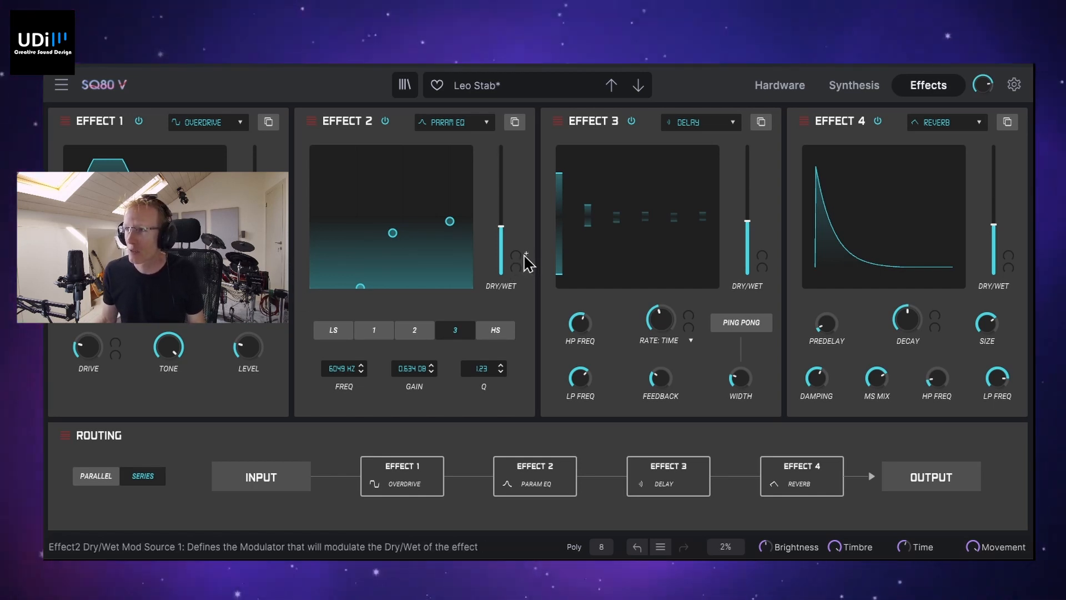
# - Assign LFO 1 as the modulator of the Delay's dry/wet and raise its modulation amount
pyautogui.click(770, 254)
pyautogui.click(761, 316)
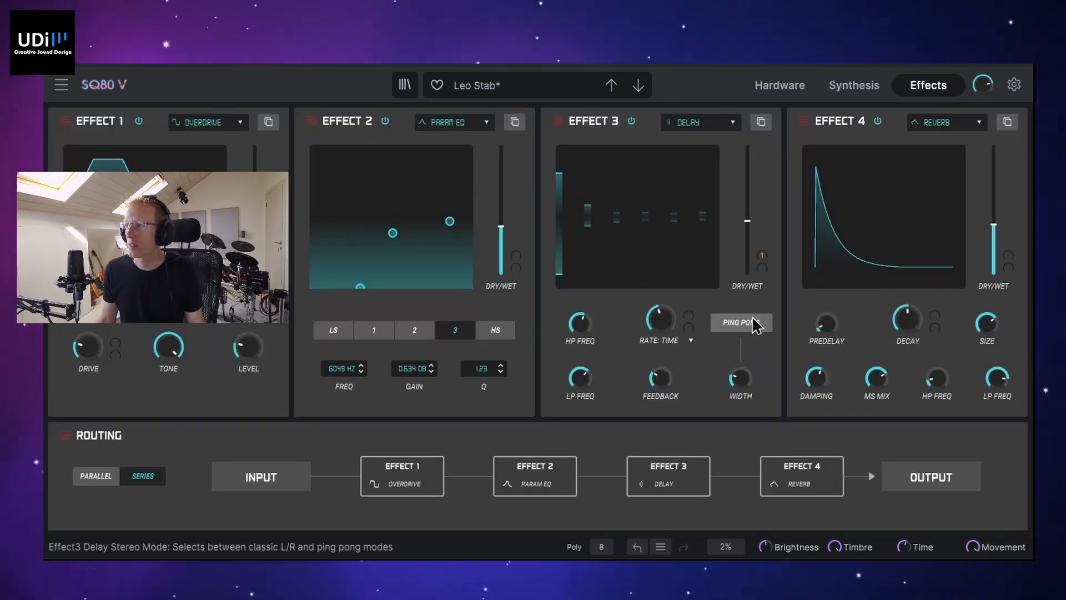
pyautogui.moveTo(762, 255); pyautogui.dragTo(762, 248)
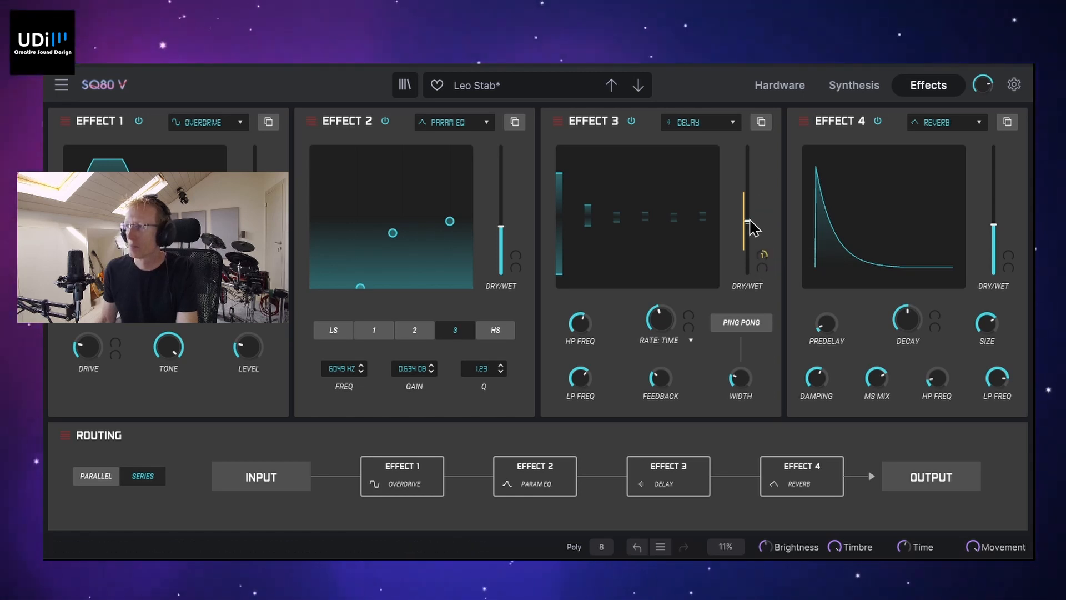
pyautogui.moveTo(748, 204); pyautogui.dragTo(748, 189)
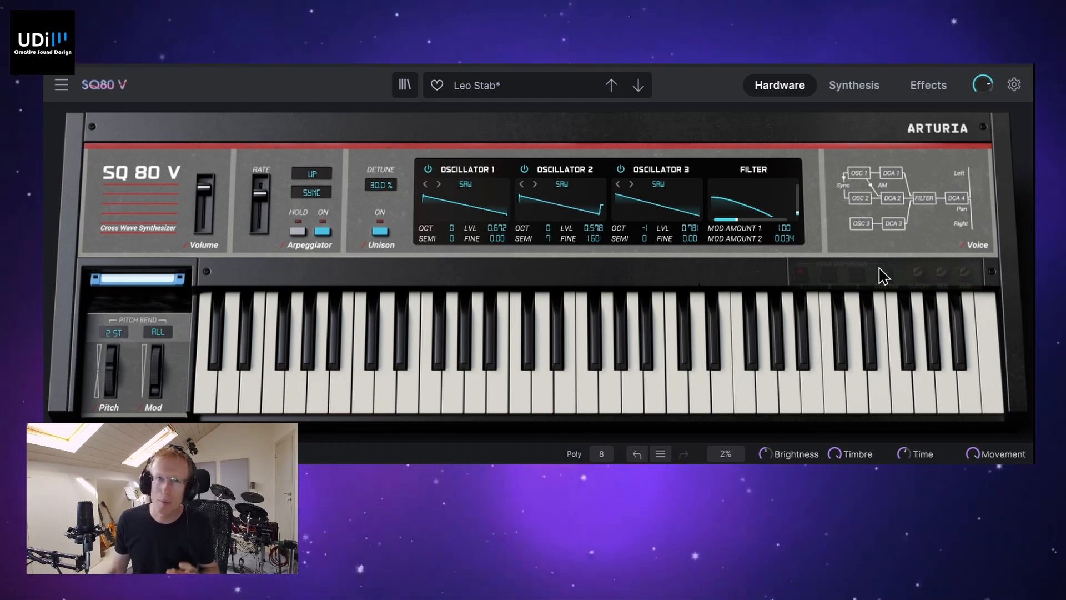
# - Reveal the Voice Dispersion controls in the Hardware view and try modes 3 and 2 before returning to mode 1
pyautogui.moveTo(881, 279)
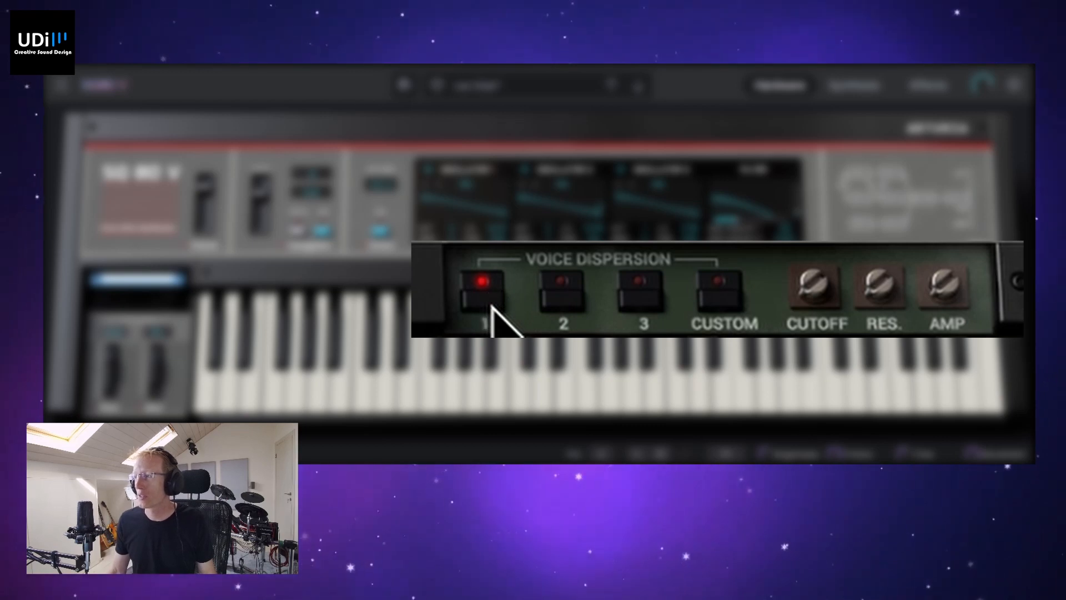
pyautogui.click(639, 297)
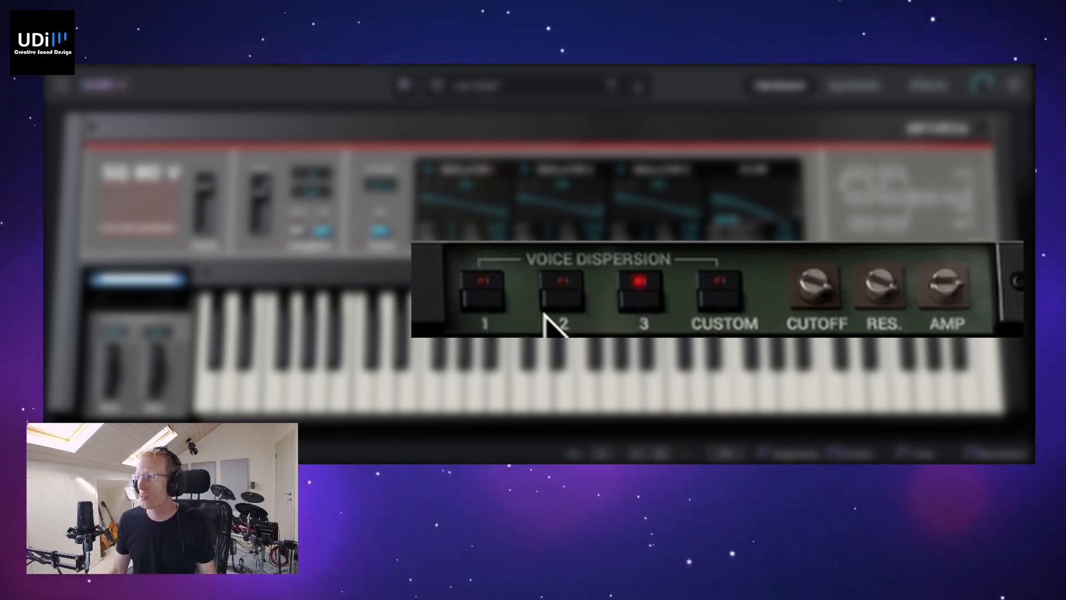
pyautogui.click(558, 297)
pyautogui.click(481, 295)
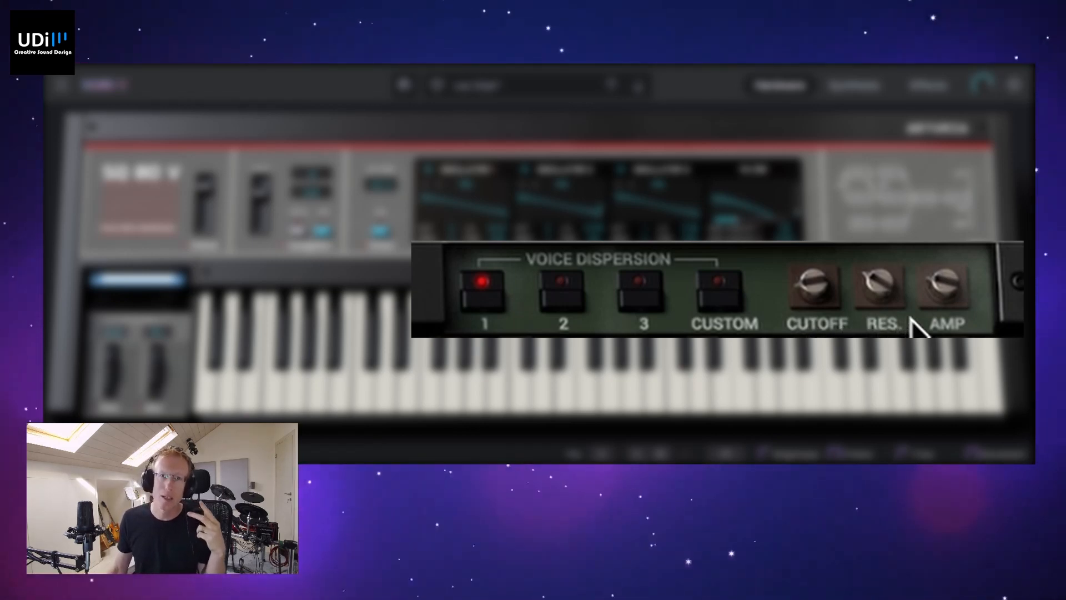
# - Adjust the cutoff, resonance and amp amounts of the custom voice dispersion, and switch back to mode 1
pyautogui.moveTo(814, 286); pyautogui.dragTo(813, 275)
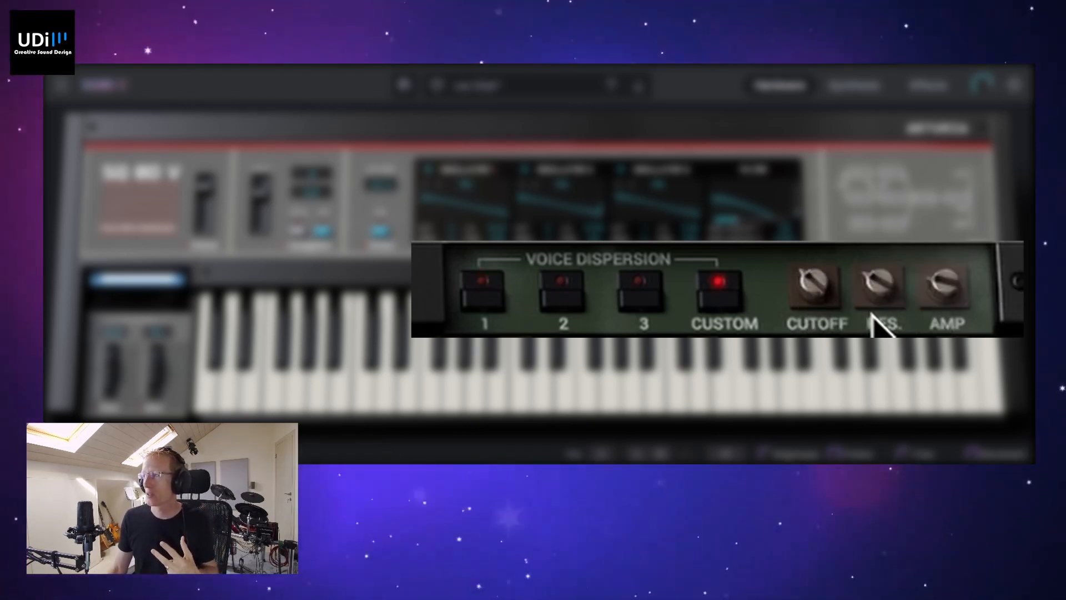
pyautogui.moveTo(875, 314); pyautogui.dragTo(876, 291)
pyautogui.moveTo(951, 284); pyautogui.dragTo(951, 272)
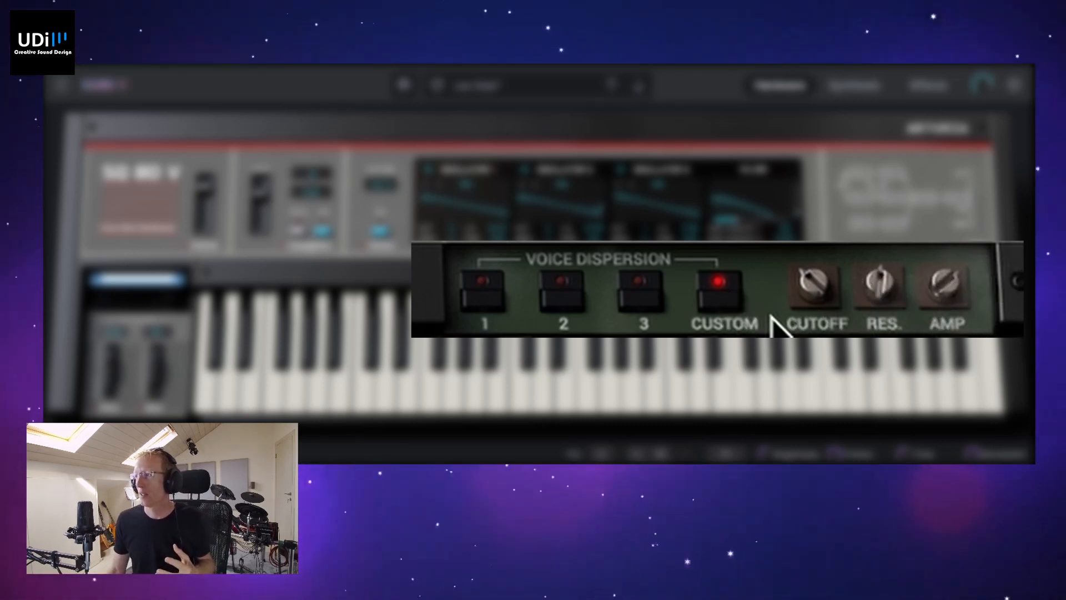
pyautogui.click(481, 292)
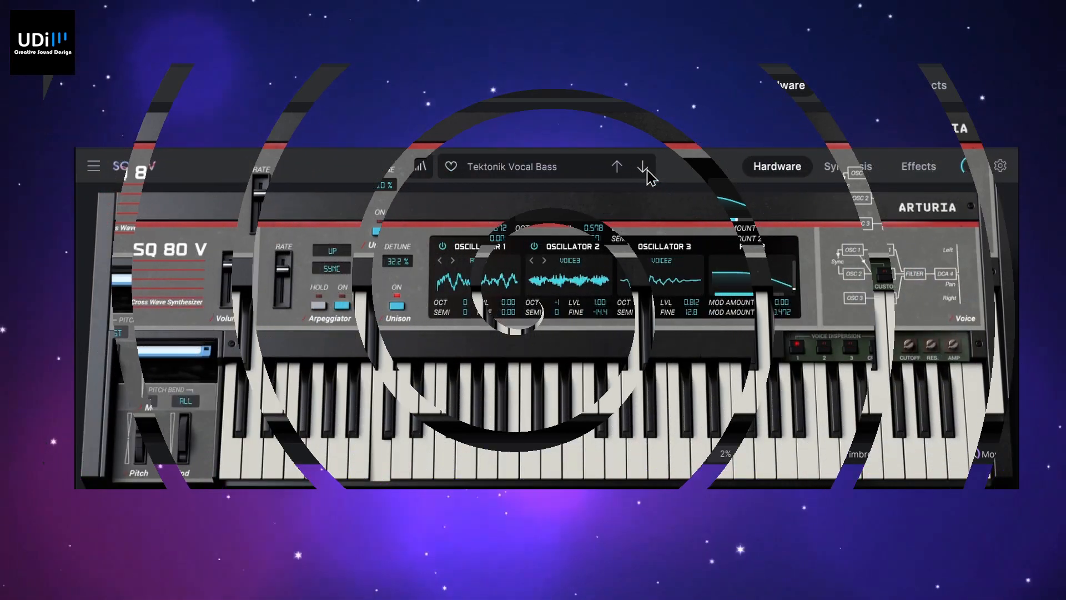
# - Step forward from Tektonik Vocal Bass through Bass Sync, Chase Me, Classic Rolling 80s Bass and Dark Bass to the Destructive Pulses preset
pyautogui.click(643, 168)
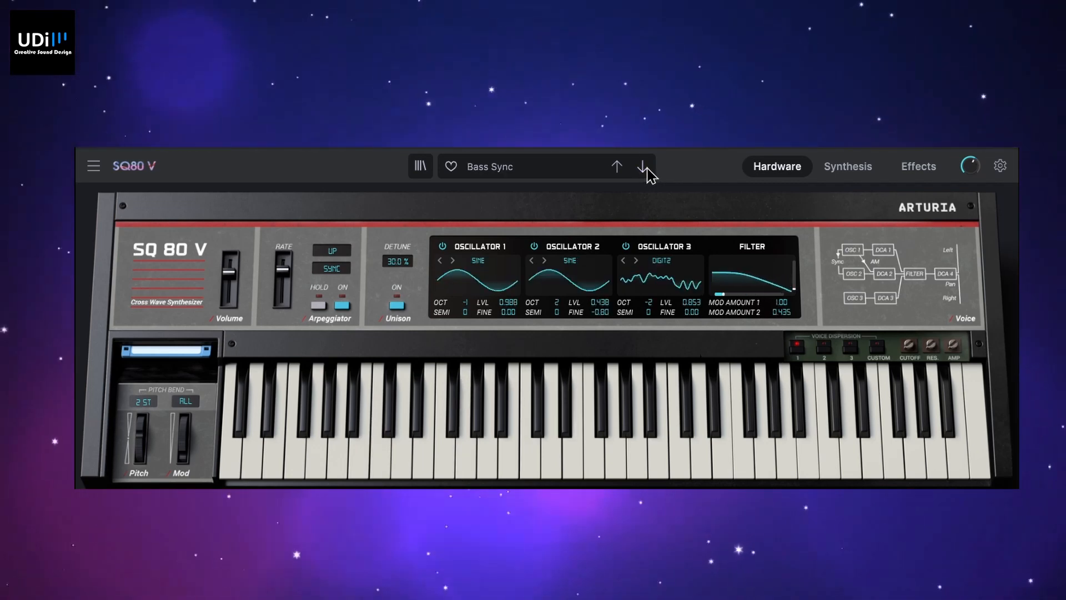
pyautogui.click(643, 168)
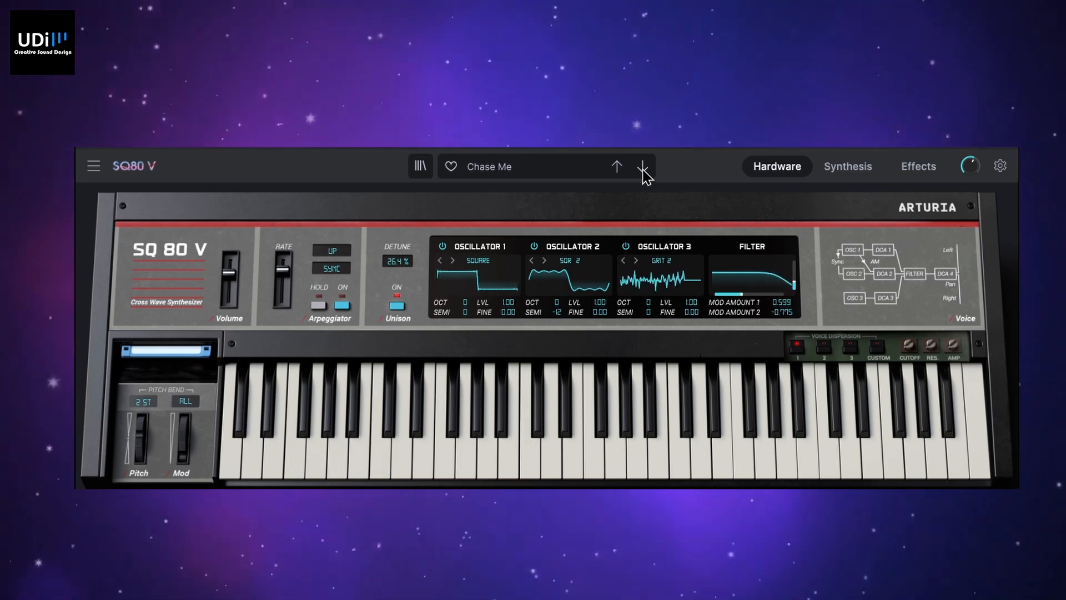
pyautogui.click(643, 168)
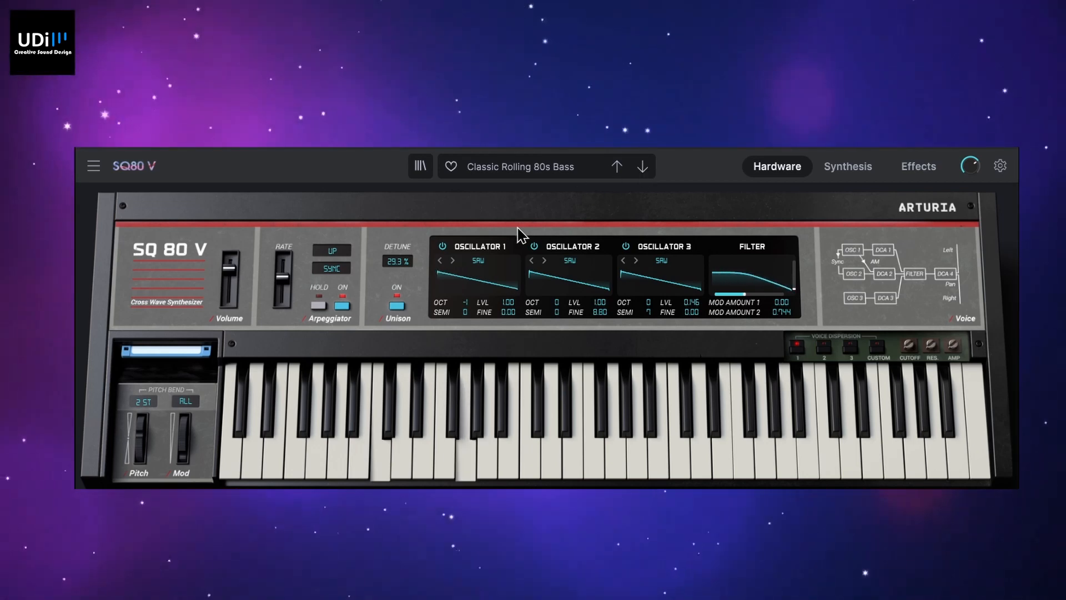
pyautogui.click(643, 168)
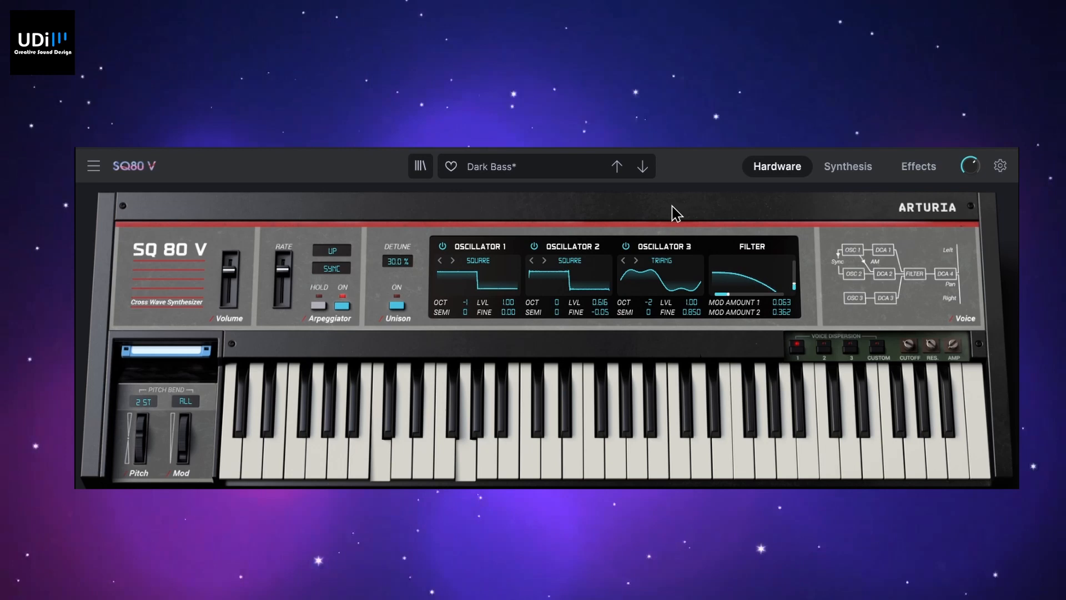
pyautogui.click(643, 168)
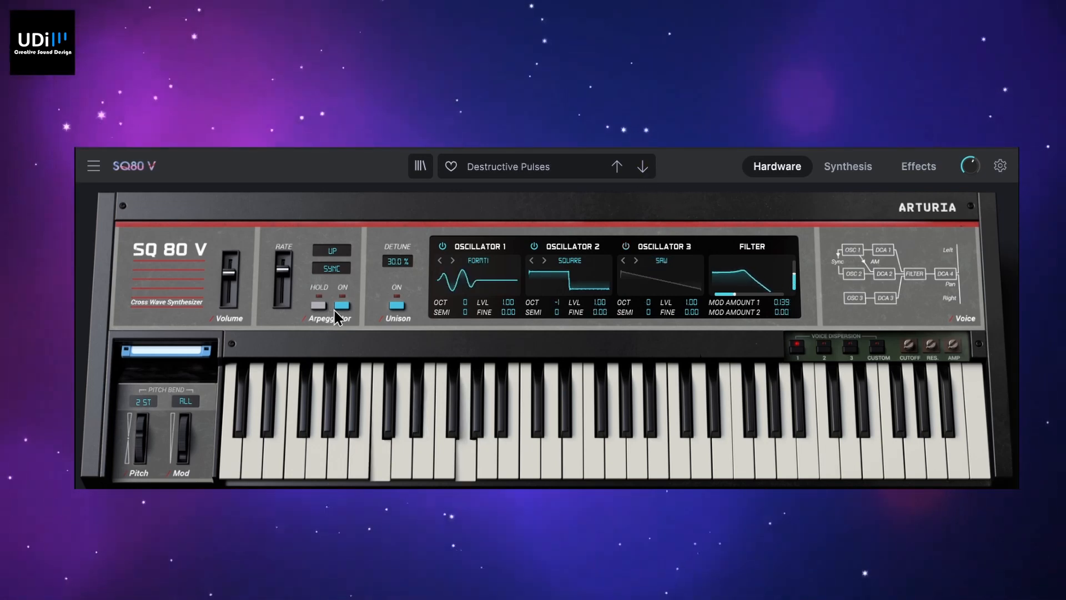
# - Turn on the arpeggiator for Destructive Pulses and advance to the Dubitre preset
pyautogui.click(342, 305)
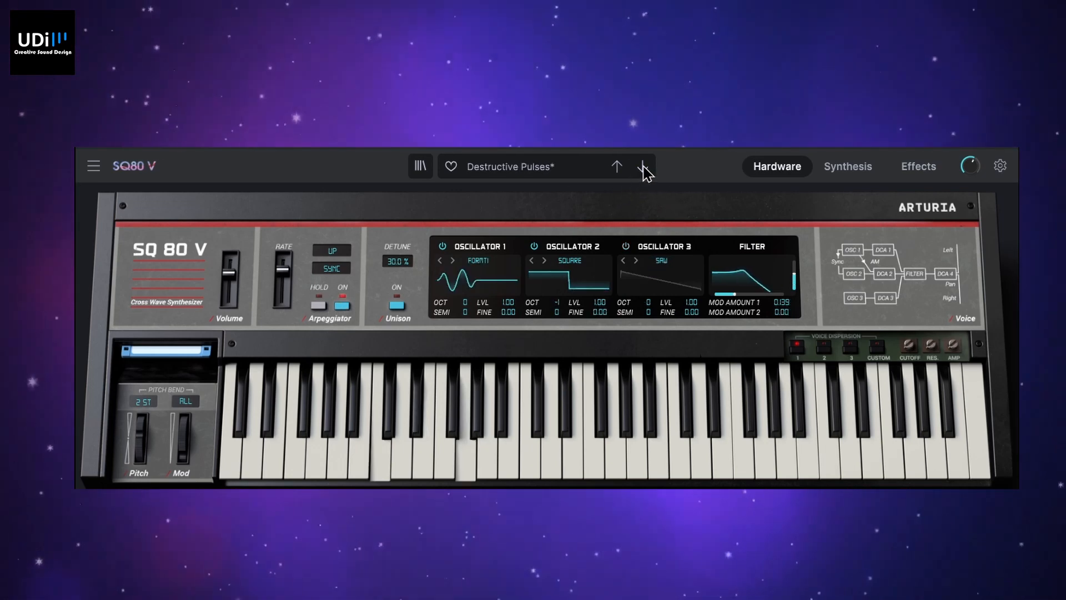
pyautogui.click(643, 167)
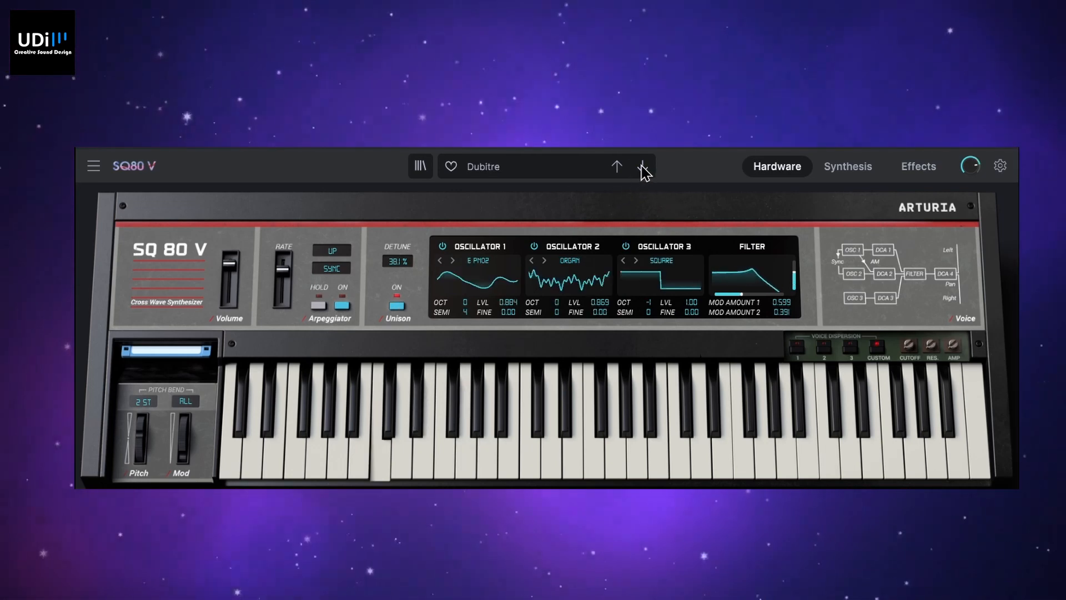
# - Turn on the arpeggiator for Dubitre and step forward through Feulchkrout, Fluttering Free, Foul Mouth and Froggy Bass to the FRTBAS preset
pyautogui.click(343, 306)
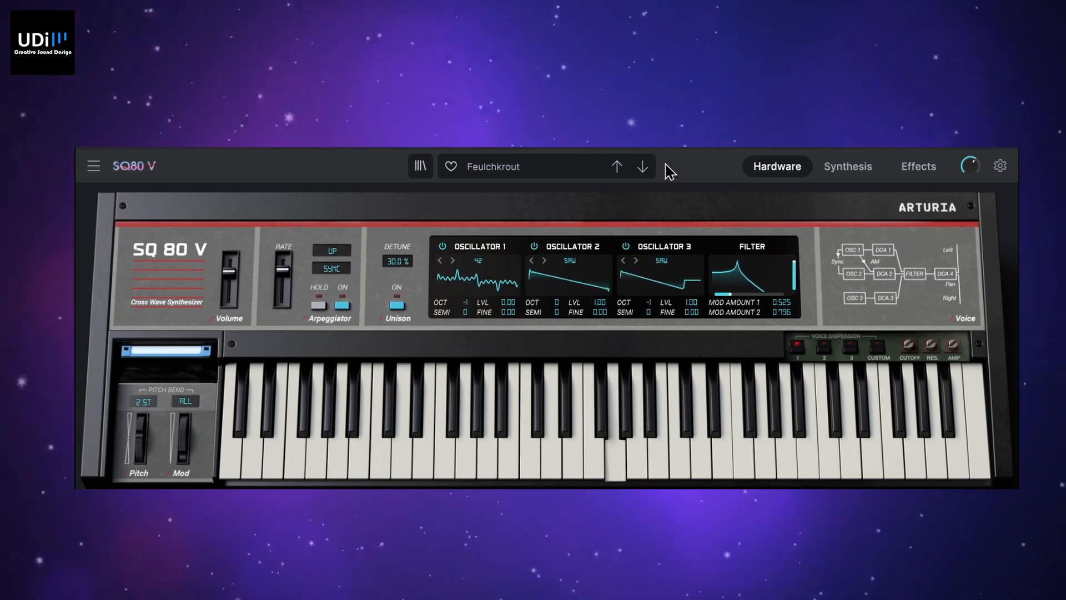
pyautogui.click(643, 166)
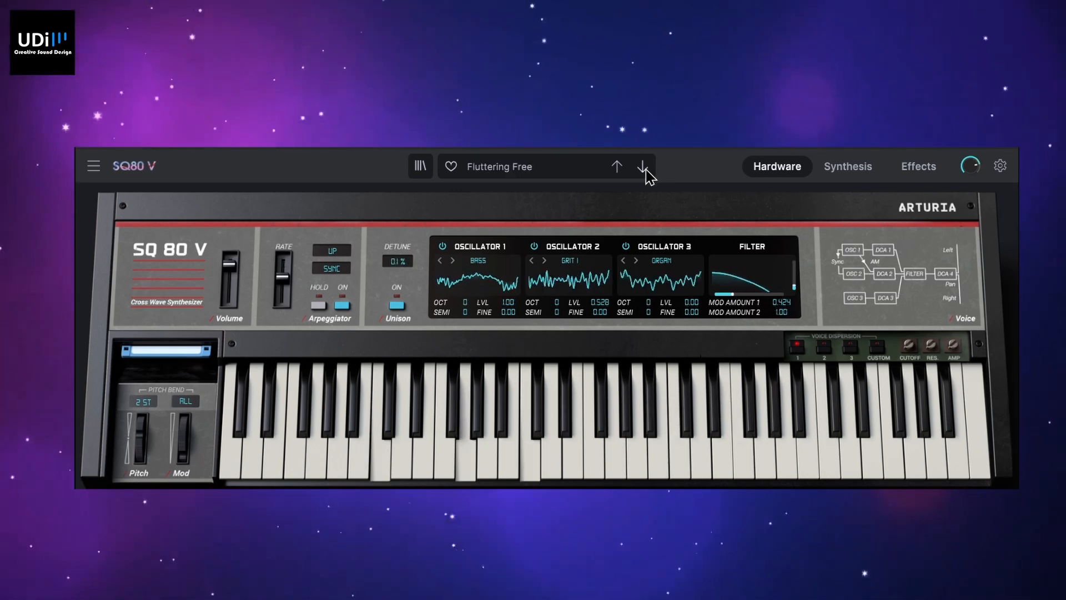
pyautogui.click(644, 168)
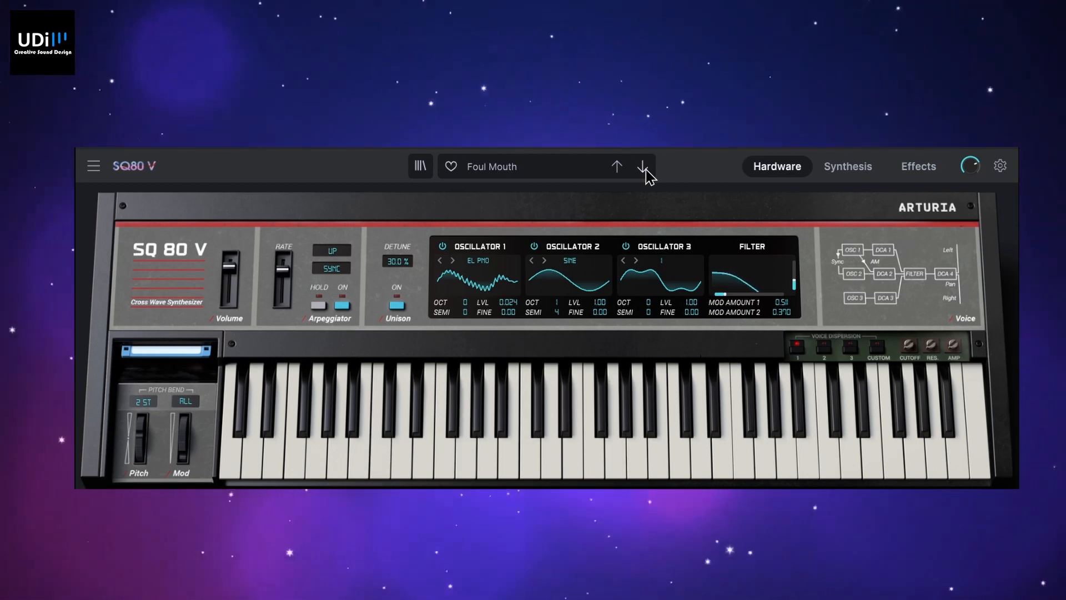
pyautogui.click(644, 169)
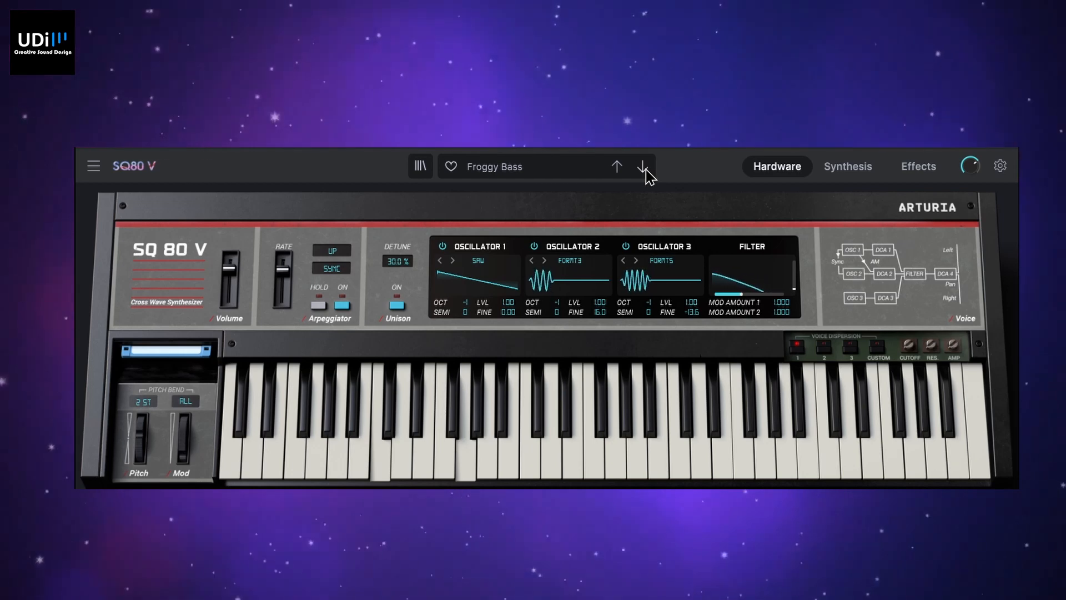
pyautogui.click(644, 169)
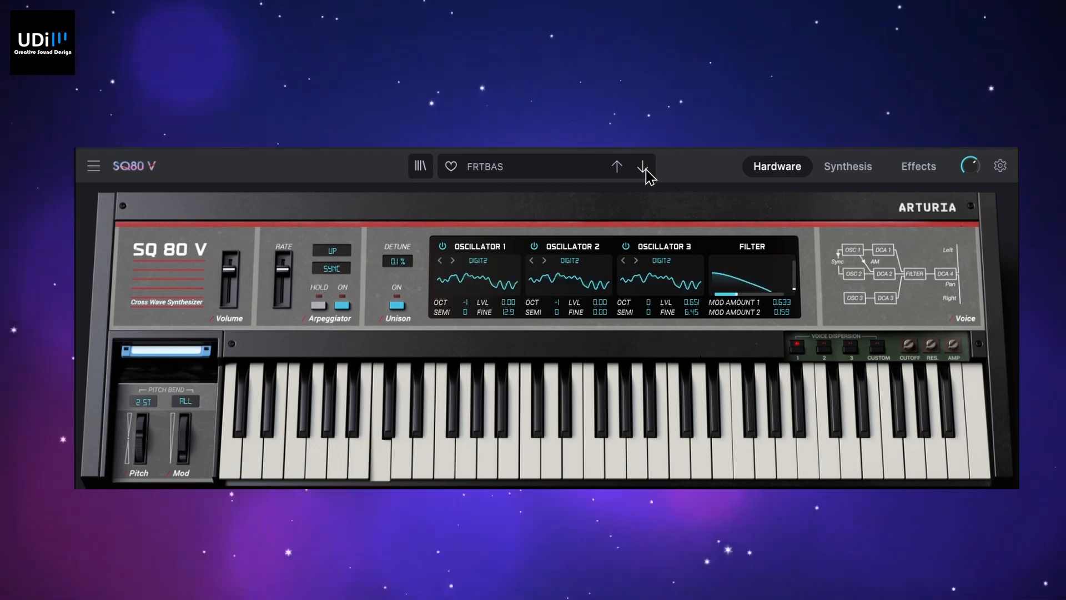
# - Turn on the arpeggiator for FRTBAS and step forward through Helicopter Deep Bass, Home Bass and Mouvement Bass to the MRBASS preset
pyautogui.click(342, 305)
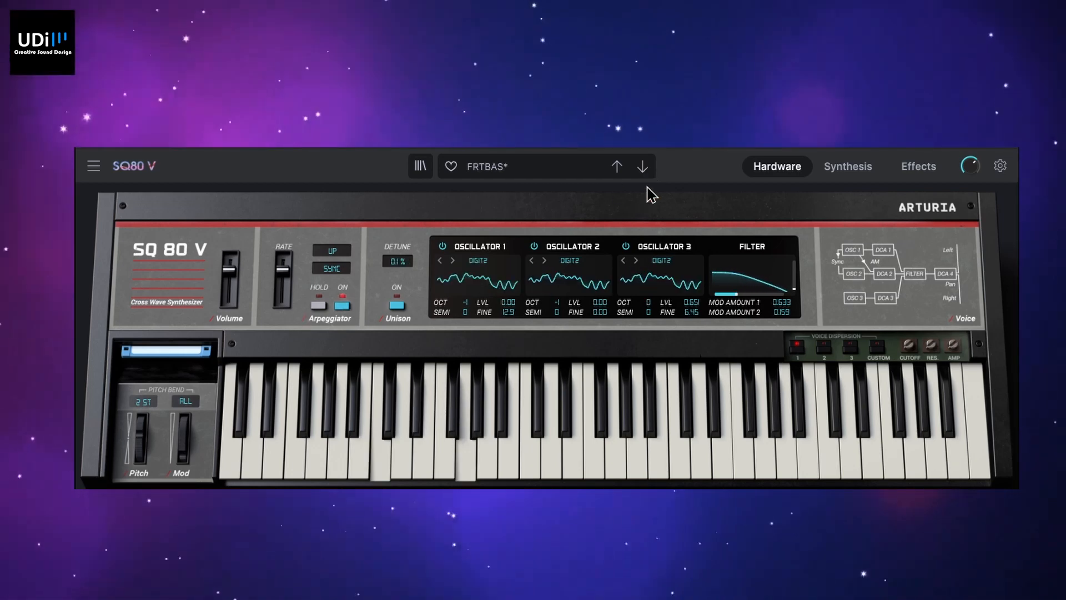
pyautogui.click(643, 166)
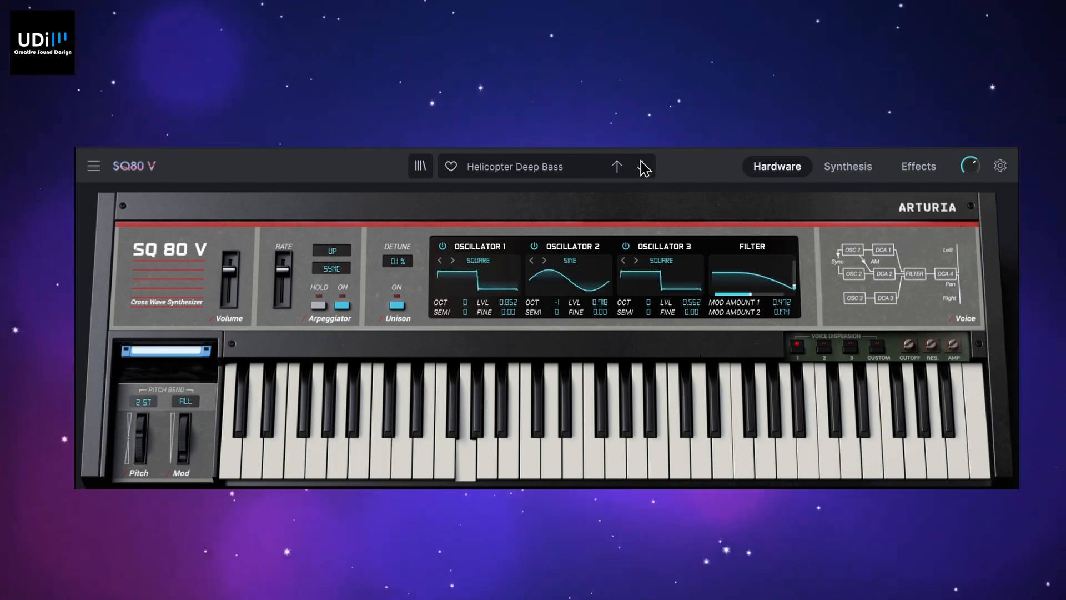
pyautogui.click(643, 166)
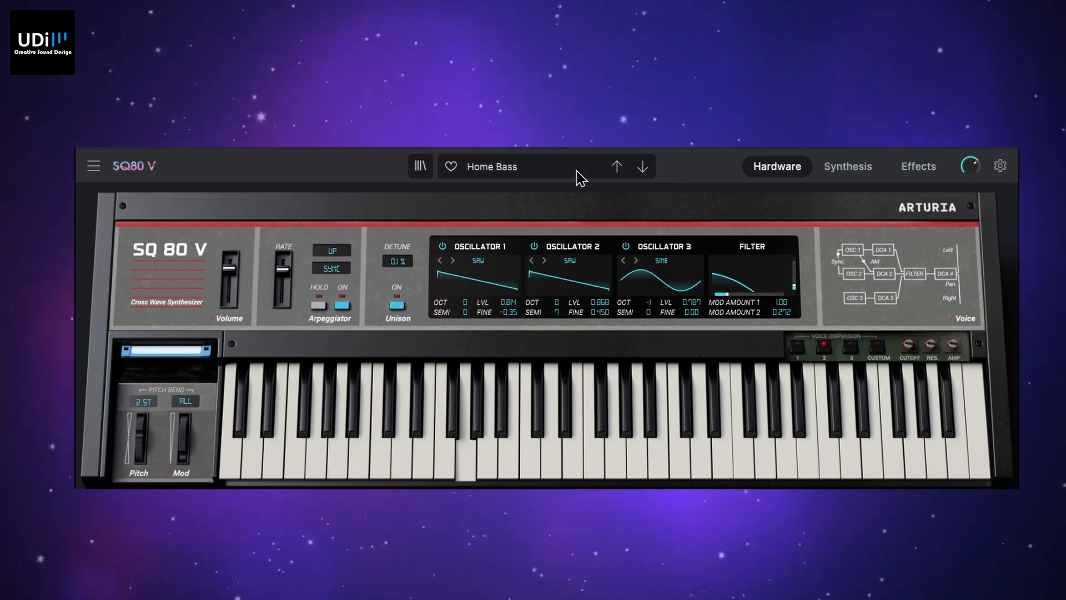
pyautogui.click(638, 170)
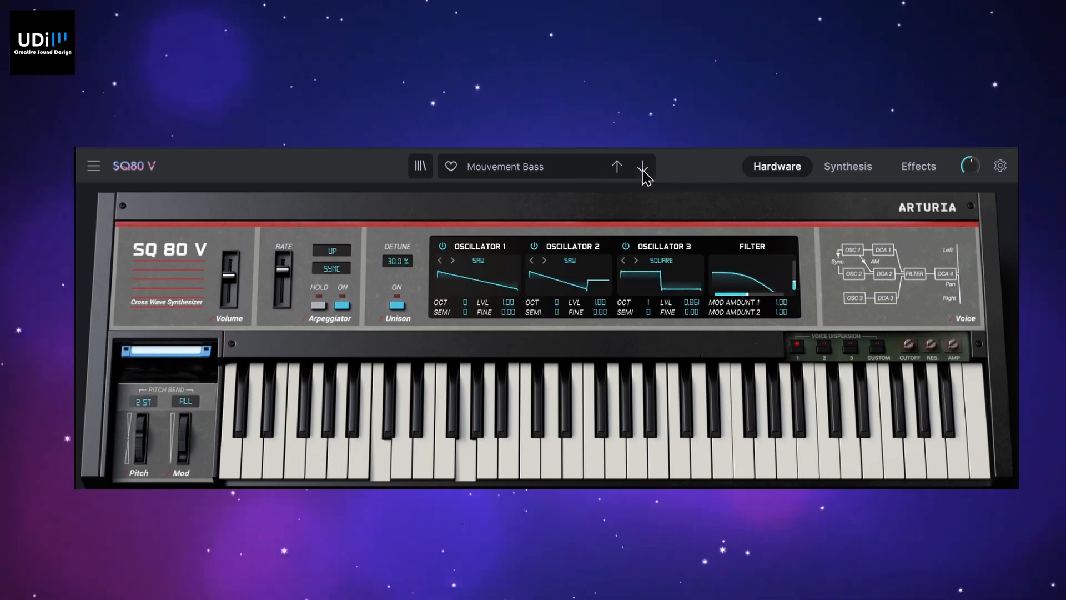
pyautogui.click(642, 168)
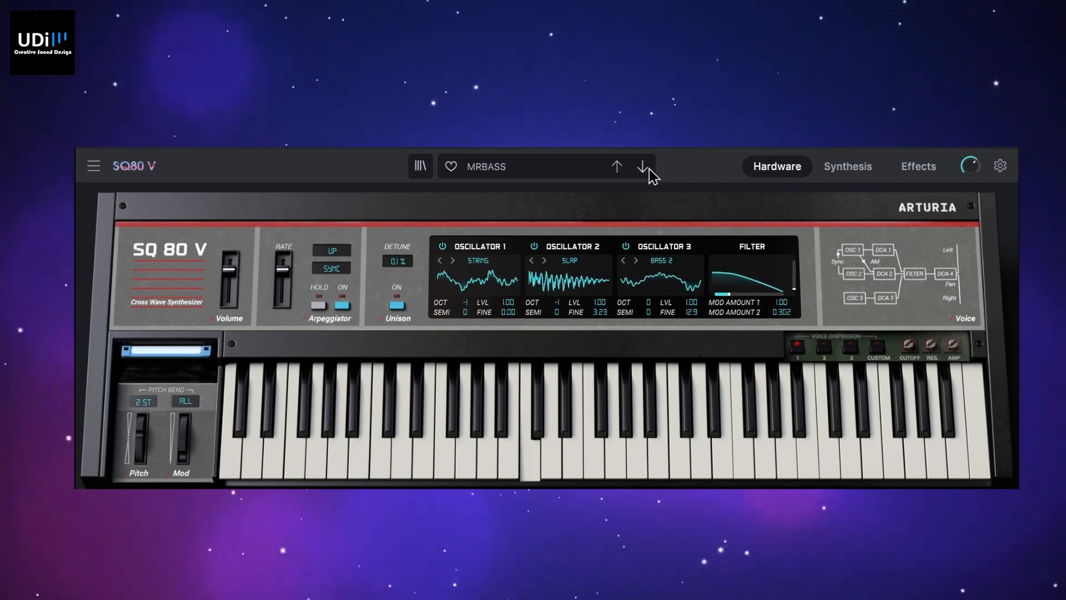
# - Audition the next bass presets: Octa Bass, Oline, ParaPhono Bass and Phased Bass
pyautogui.click(644, 167)
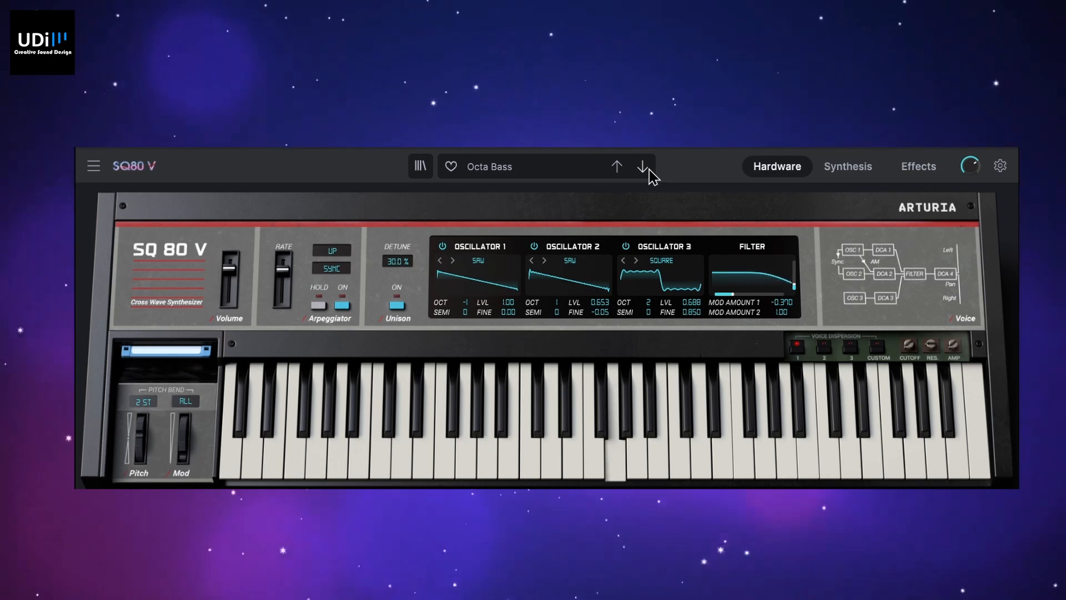
pyautogui.click(644, 168)
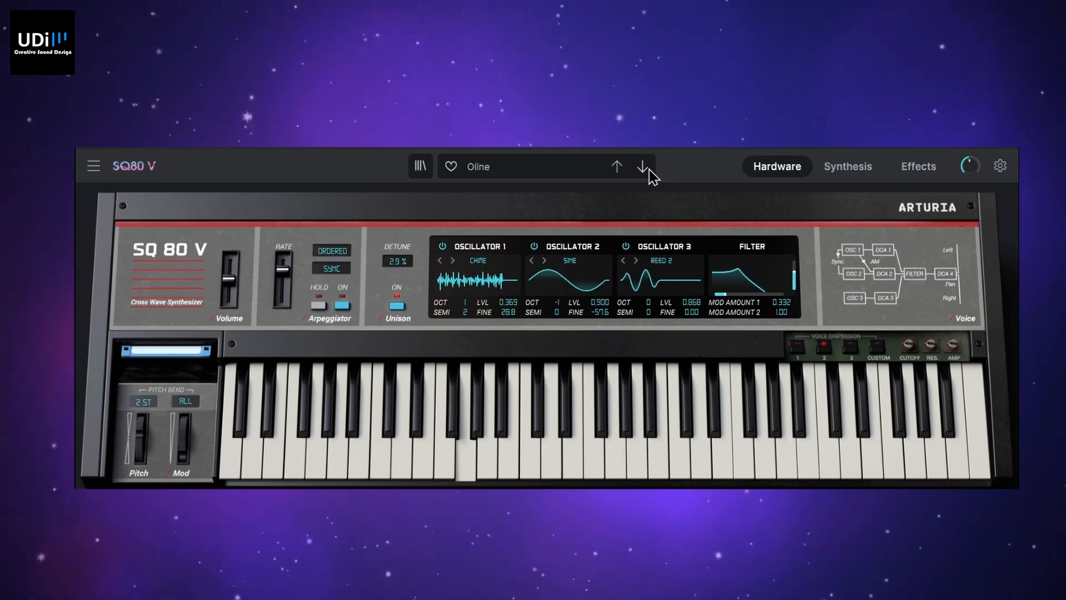
pyautogui.click(644, 168)
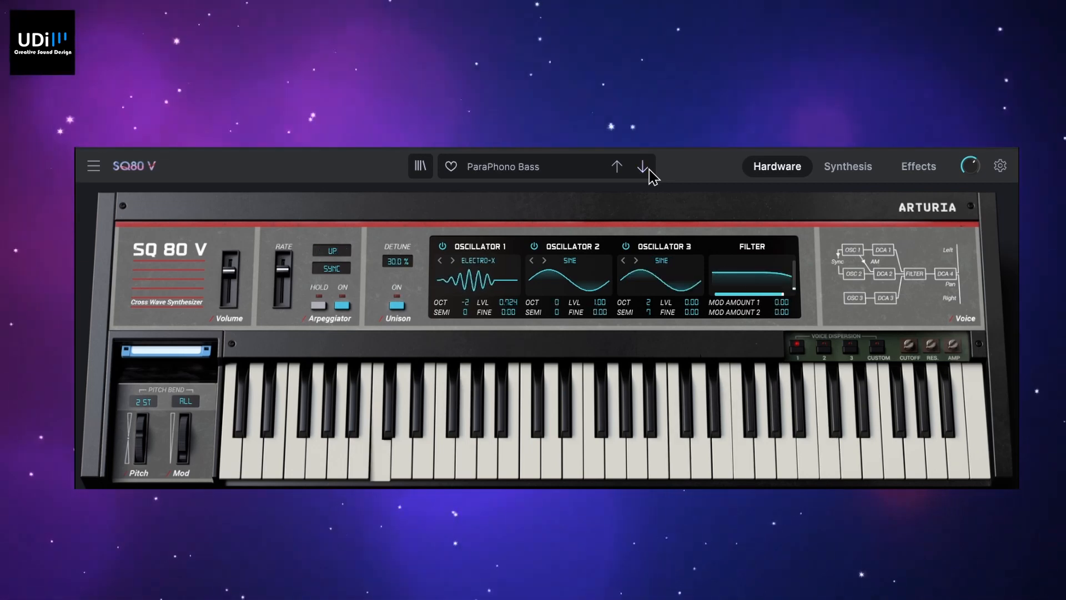
pyautogui.click(649, 170)
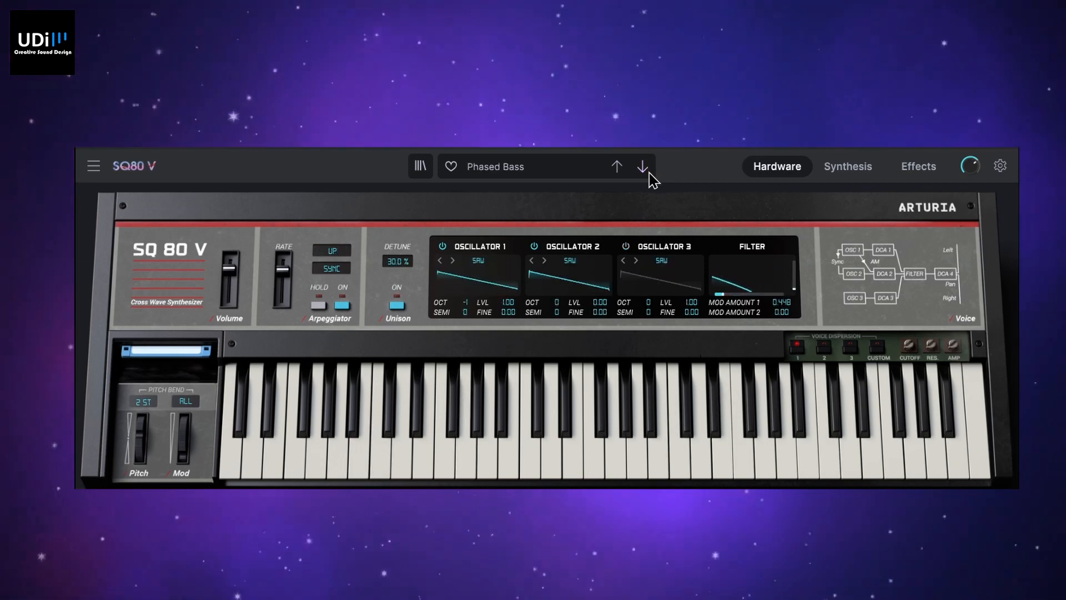
# - Load CLIOPE from the Brass & Winds presets and step forward through Dancin In The Dark, Degraded DigiHorns and FLOON to Lazy Brass
pyautogui.click(515, 169)
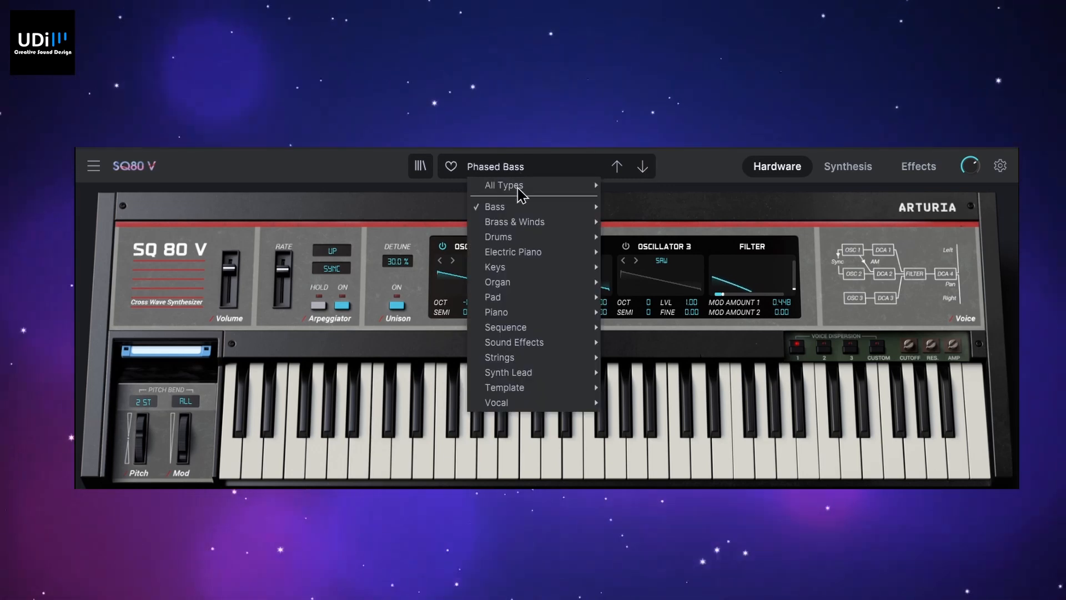
pyautogui.moveTo(591, 222)
pyautogui.click(638, 224)
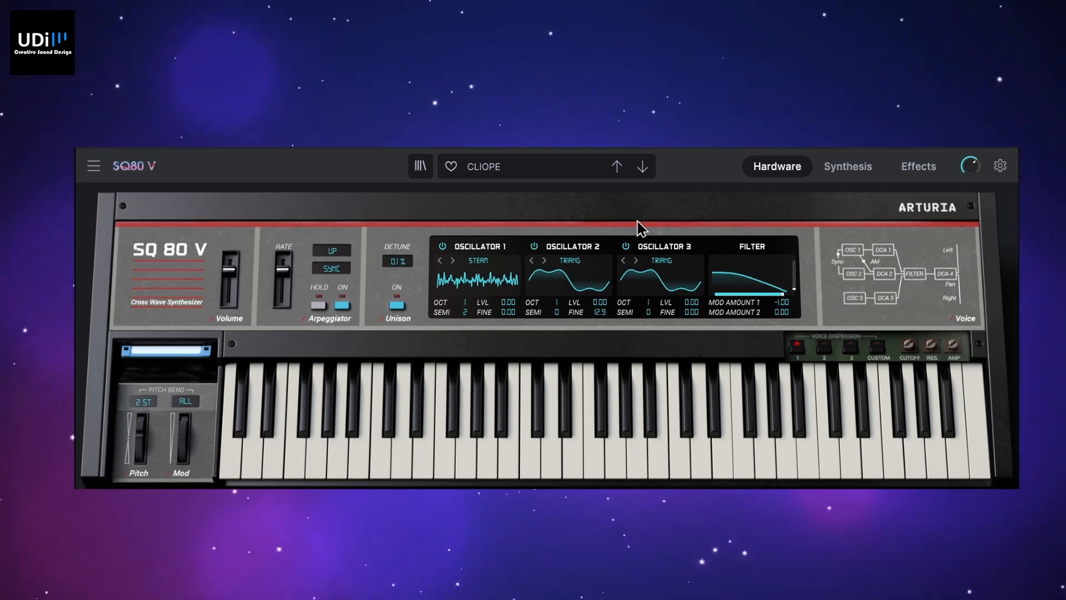
pyautogui.click(644, 169)
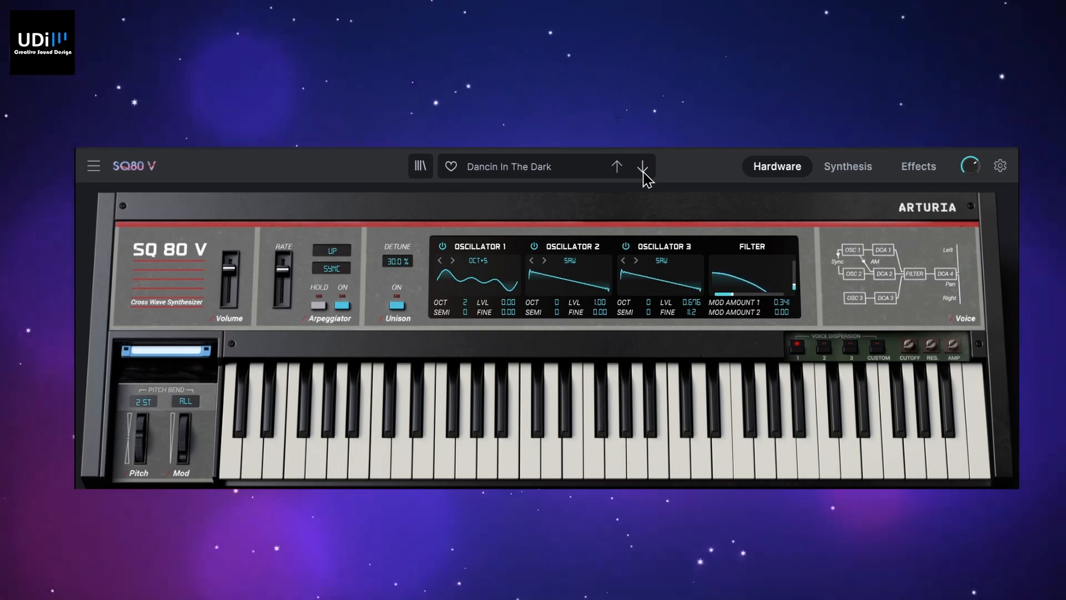
pyautogui.click(644, 169)
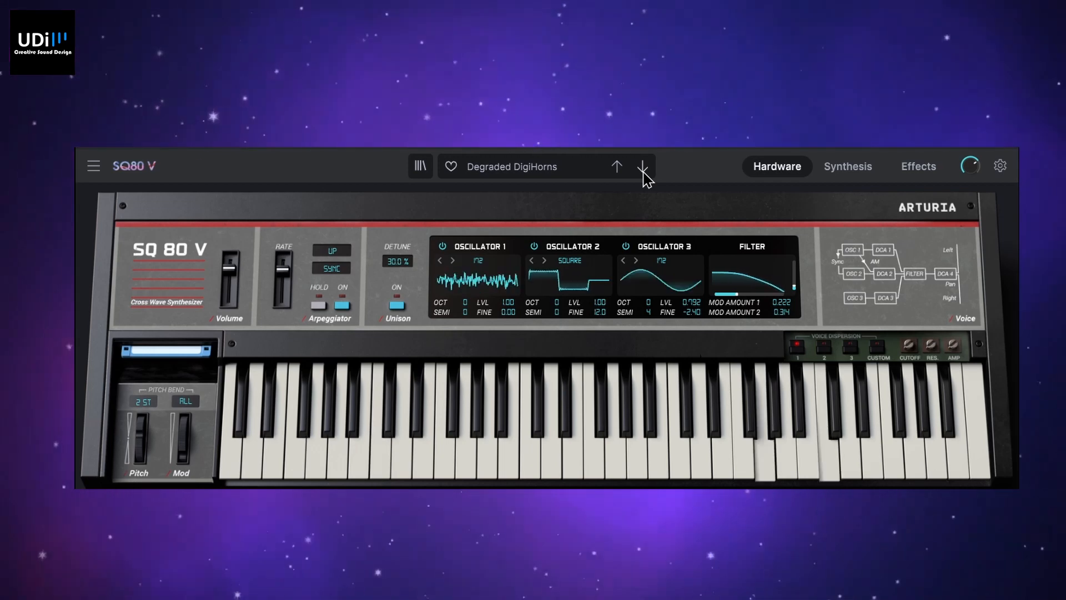
pyautogui.click(644, 169)
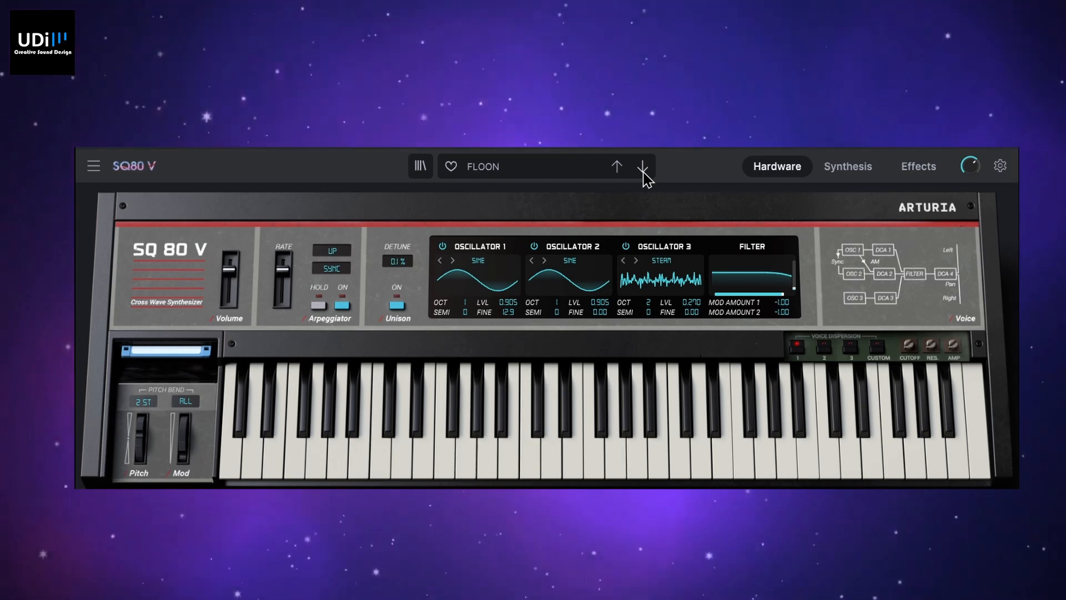
pyautogui.click(643, 168)
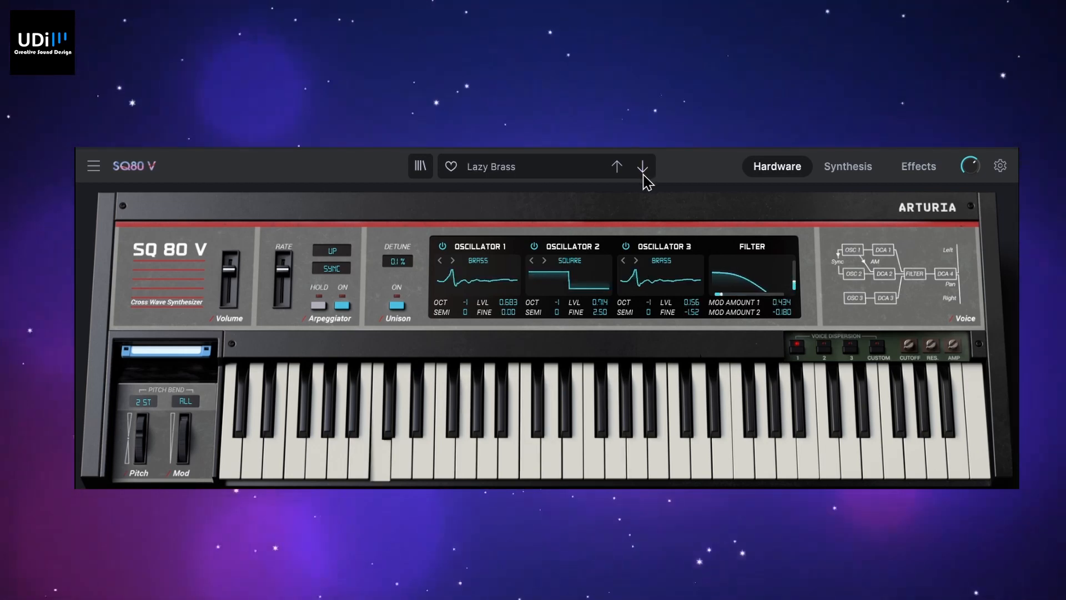
# - Sweep the filter of the Lazy Brass, LIPS and SQ-BRS presets, raising SQ-BRS's resonance to about 0.596 and adjusting its cutoff
pyautogui.moveTo(744, 276); pyautogui.dragTo(744, 250)
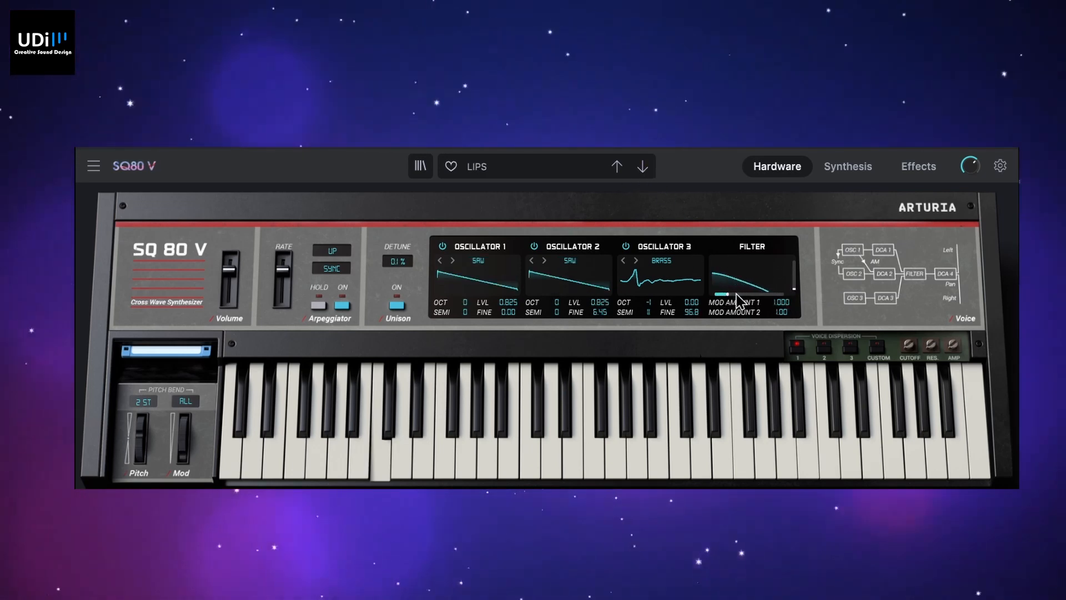
pyautogui.moveTo(739, 301); pyautogui.dragTo(738, 244)
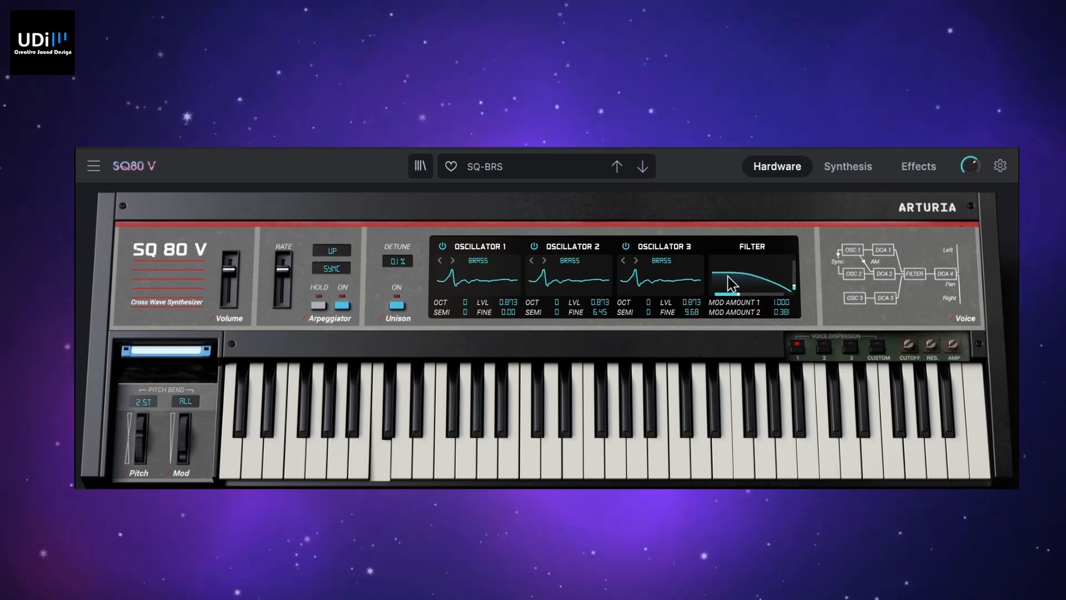
pyautogui.moveTo(738, 295); pyautogui.dragTo(798, 272)
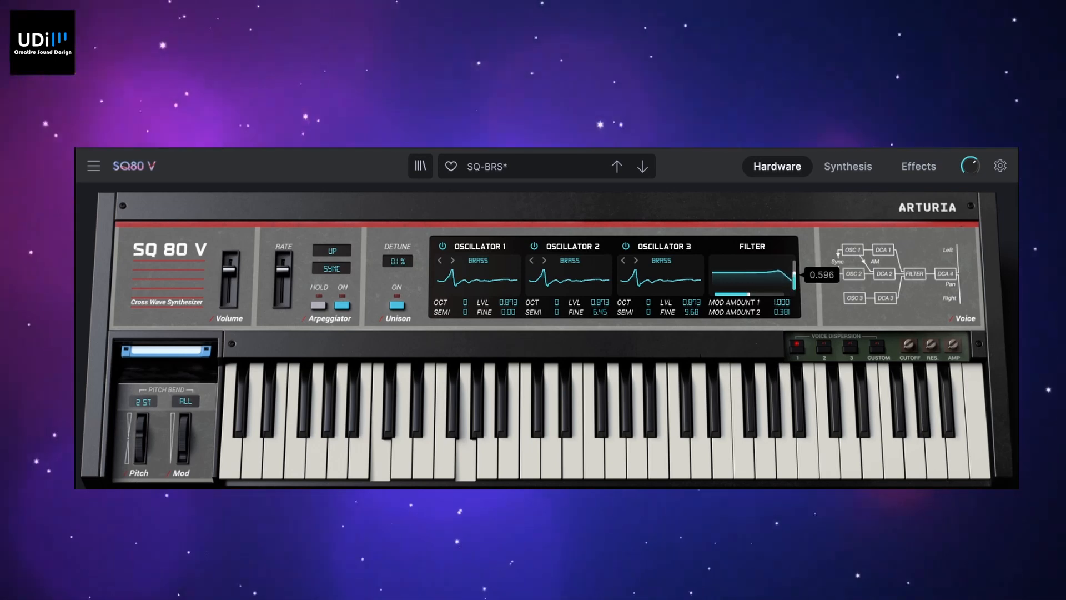
pyautogui.moveTo(739, 295); pyautogui.dragTo(739, 303)
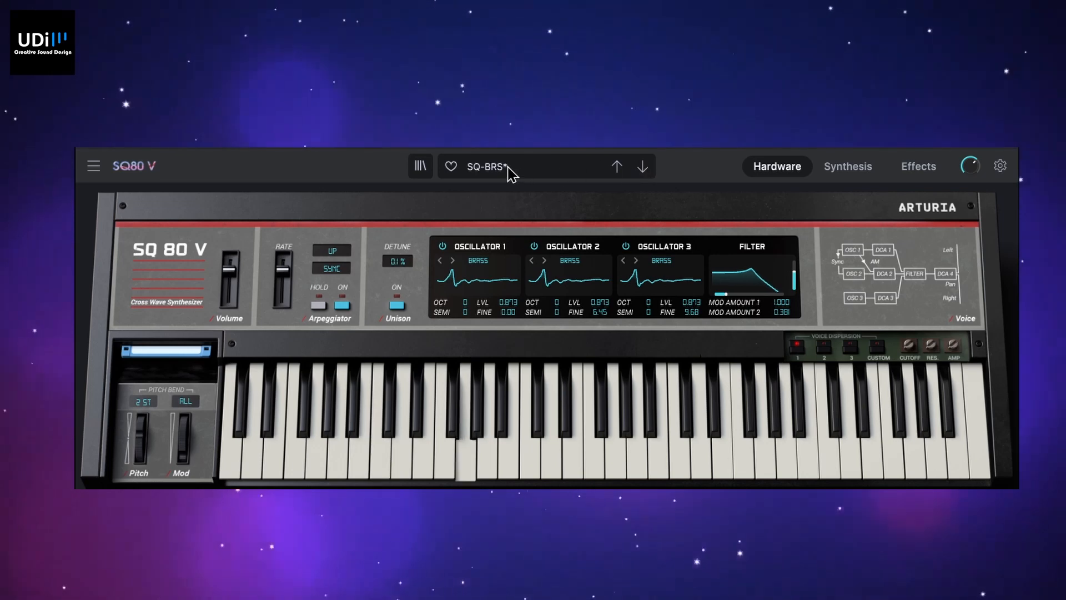
# - Switch to the Drums presets and audition DRUMZ and Slam Dunq
pyautogui.click(488, 167)
pyautogui.click(644, 261)
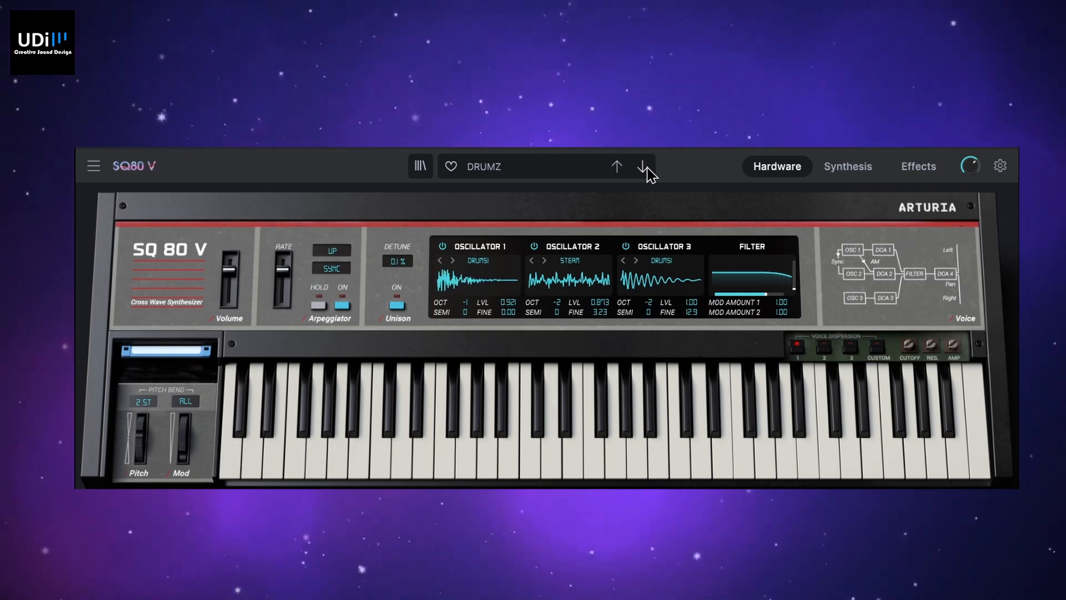
pyautogui.click(643, 167)
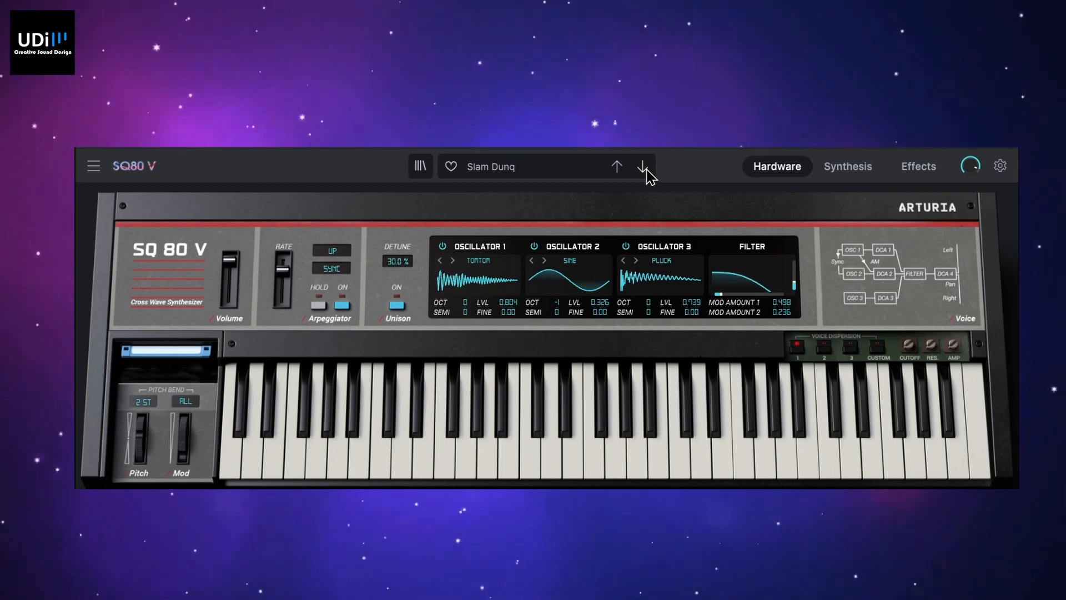
# - Load Artifact from the Electric Piano presets and step forward to the PIANO preset
pyautogui.click(510, 177)
pyautogui.moveTo(516, 253)
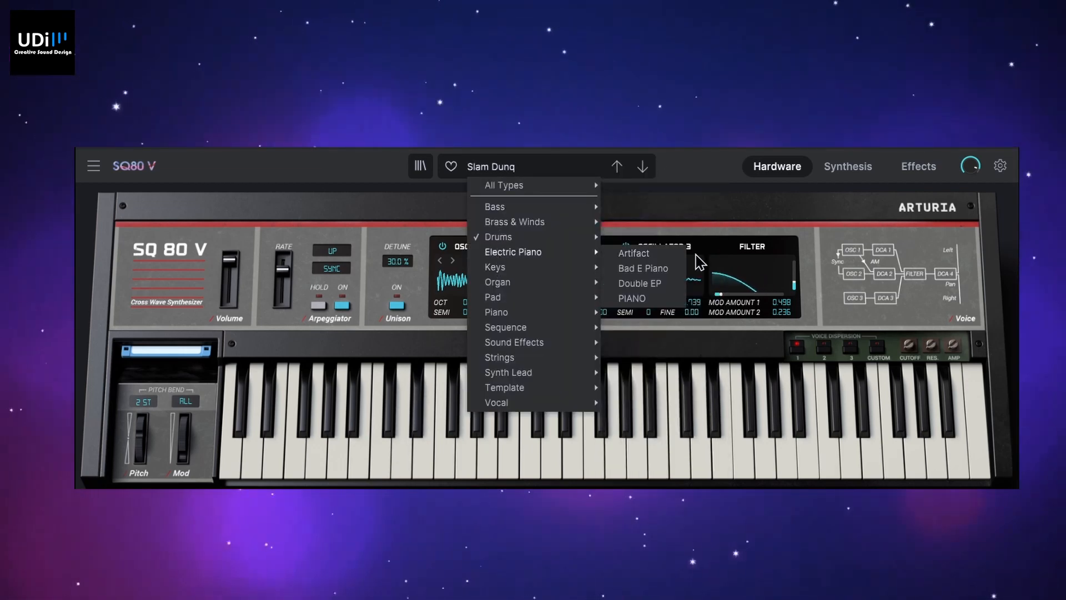
pyautogui.click(638, 254)
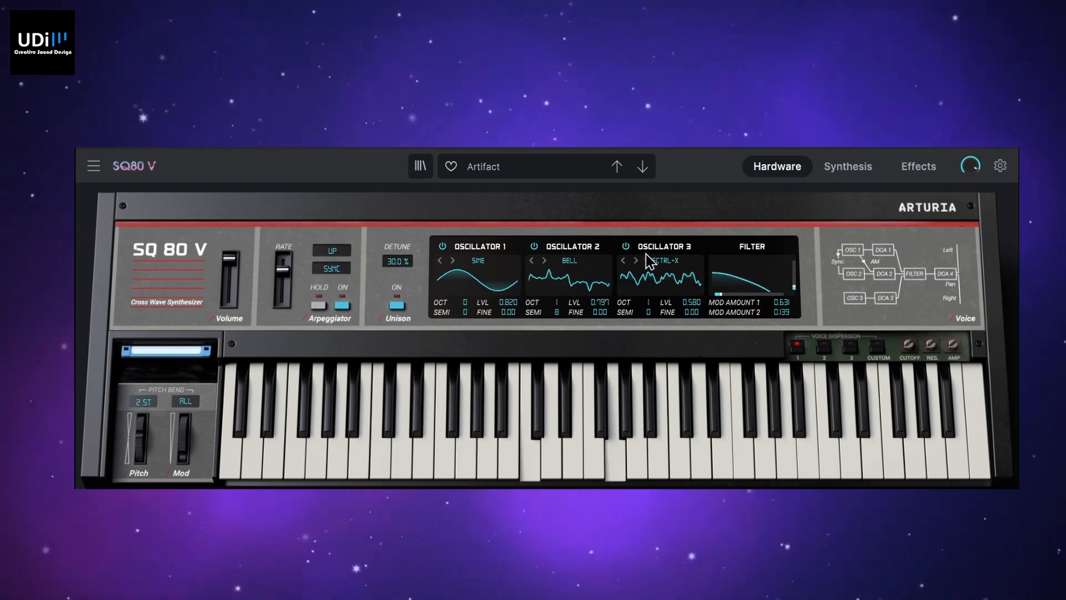
pyautogui.click(645, 170)
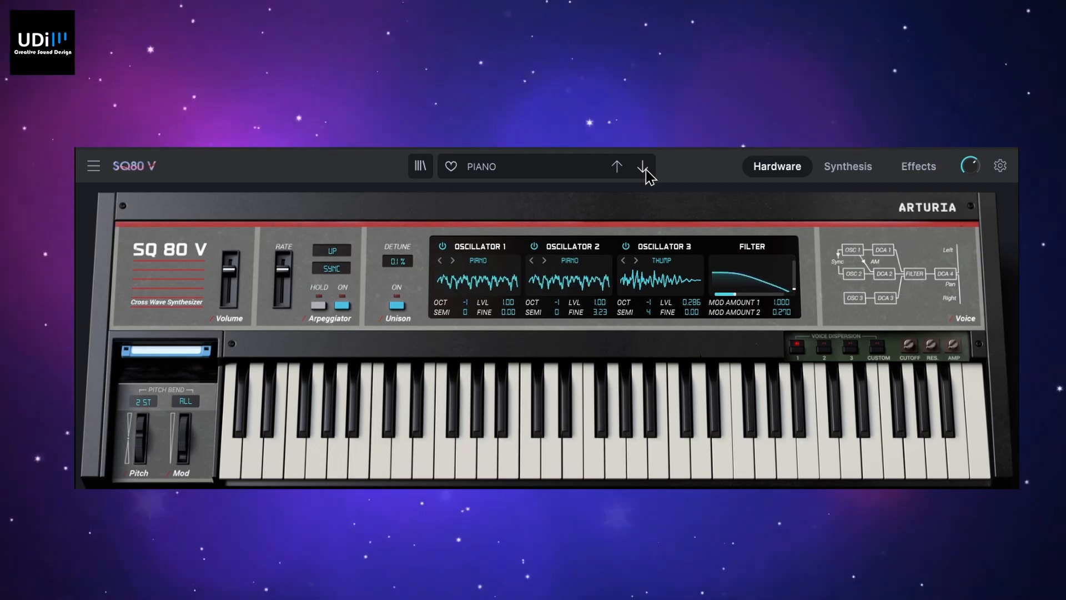
# - Step forward from PIANO through ANAREV, BELPNO, BELTOM, Distorted Life and Emotional Crush to the HAMDUL preset
pyautogui.click(644, 168)
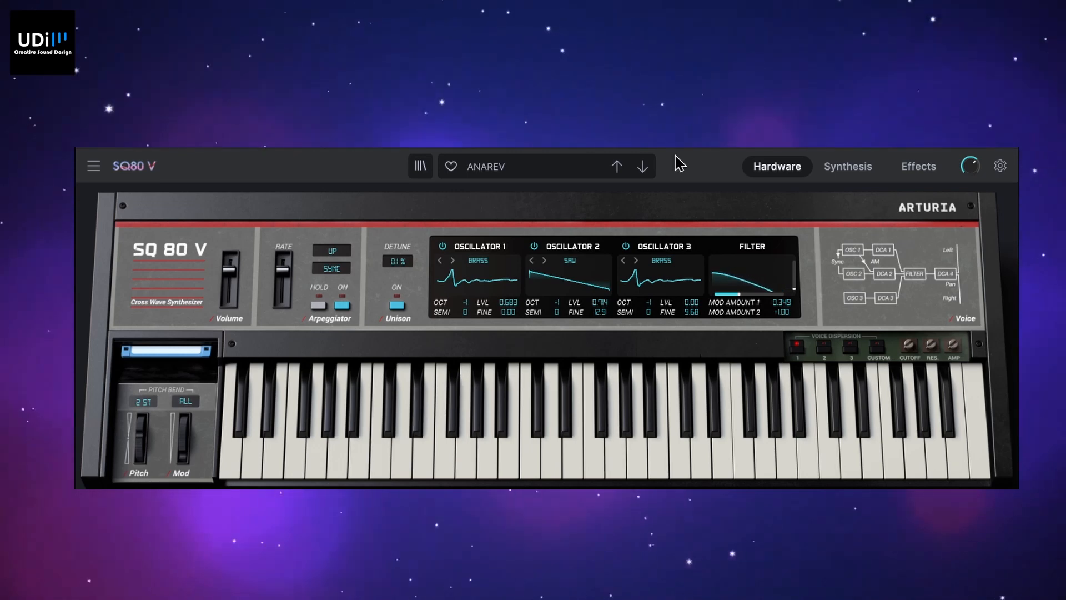
pyautogui.click(644, 170)
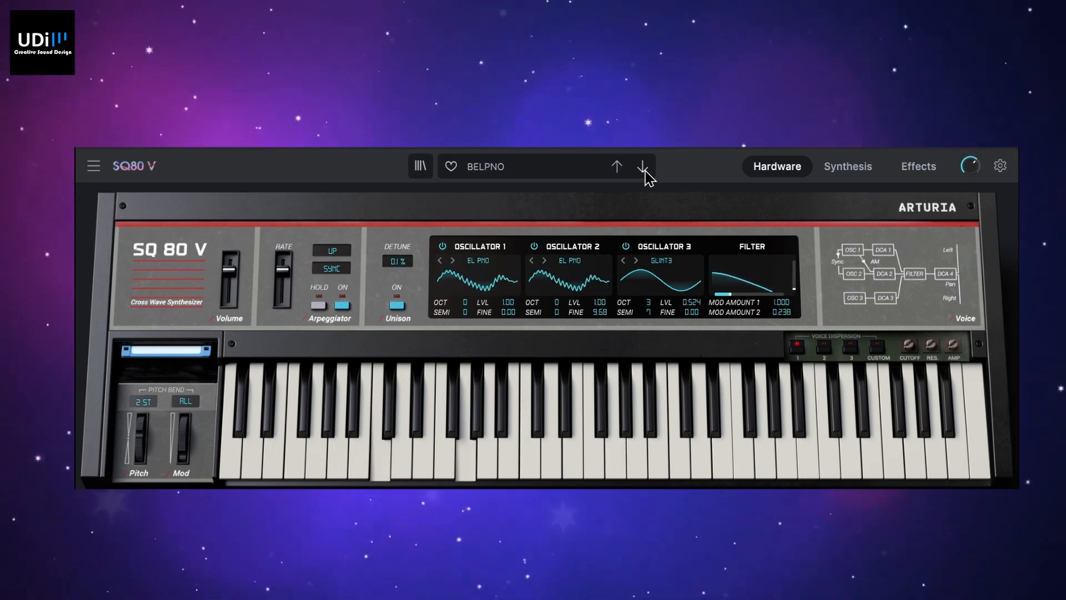
pyautogui.click(643, 167)
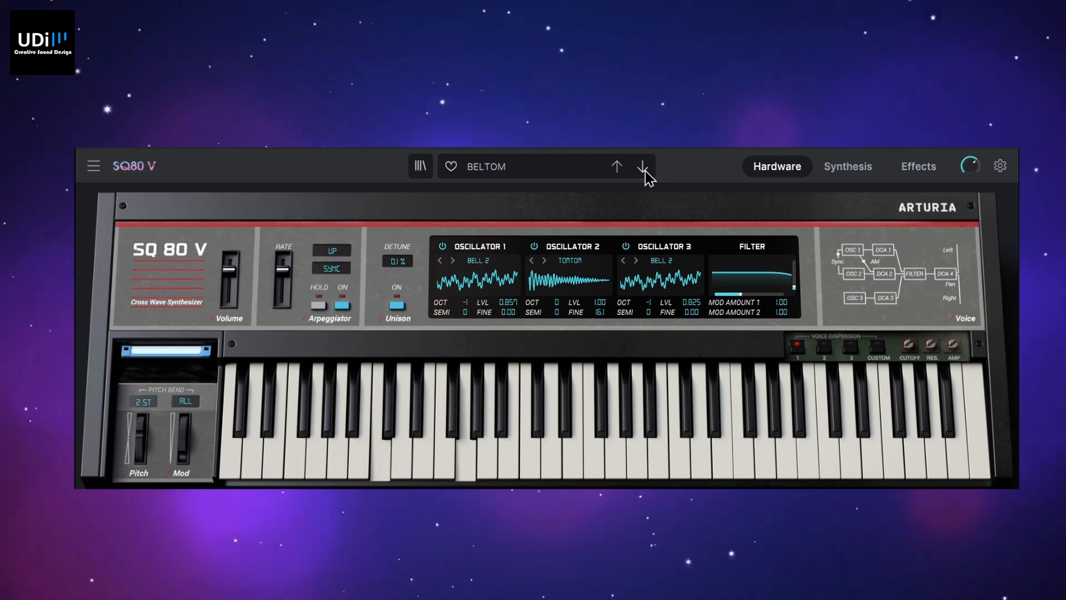
pyautogui.click(643, 167)
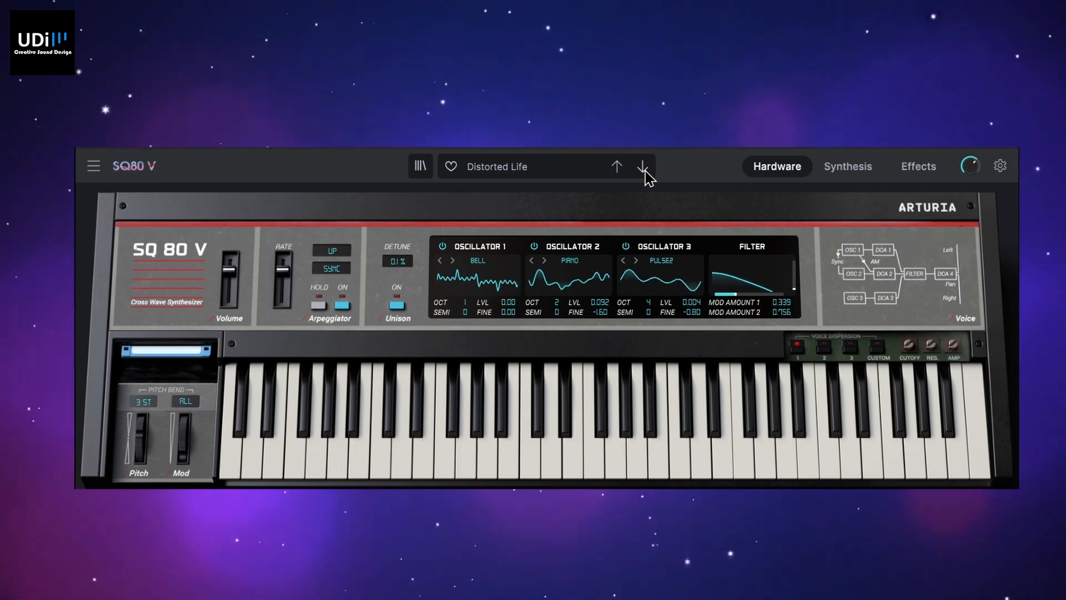
pyautogui.click(643, 166)
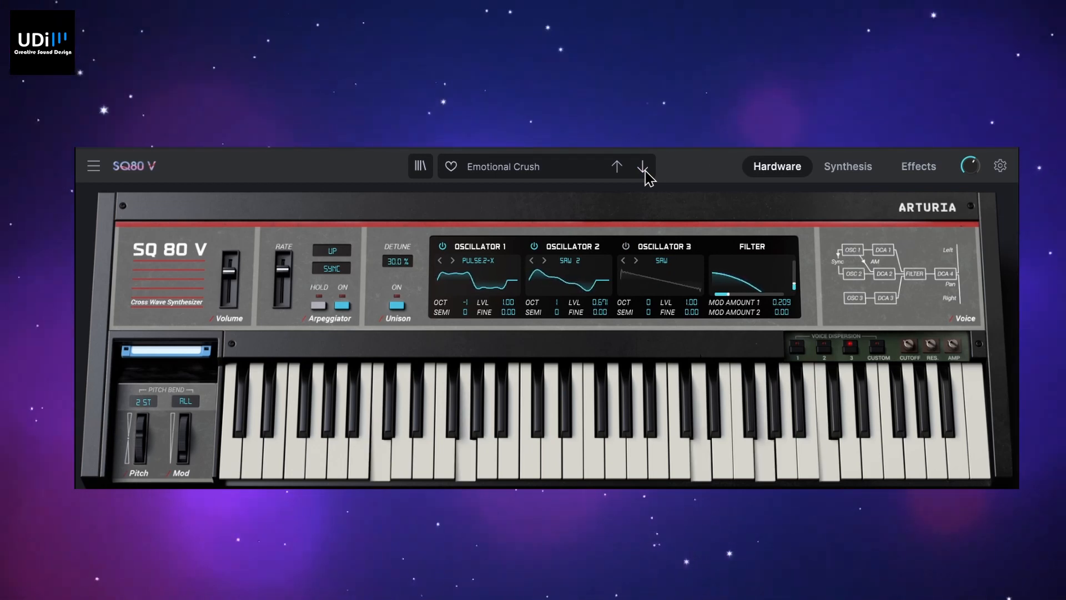
pyautogui.click(646, 171)
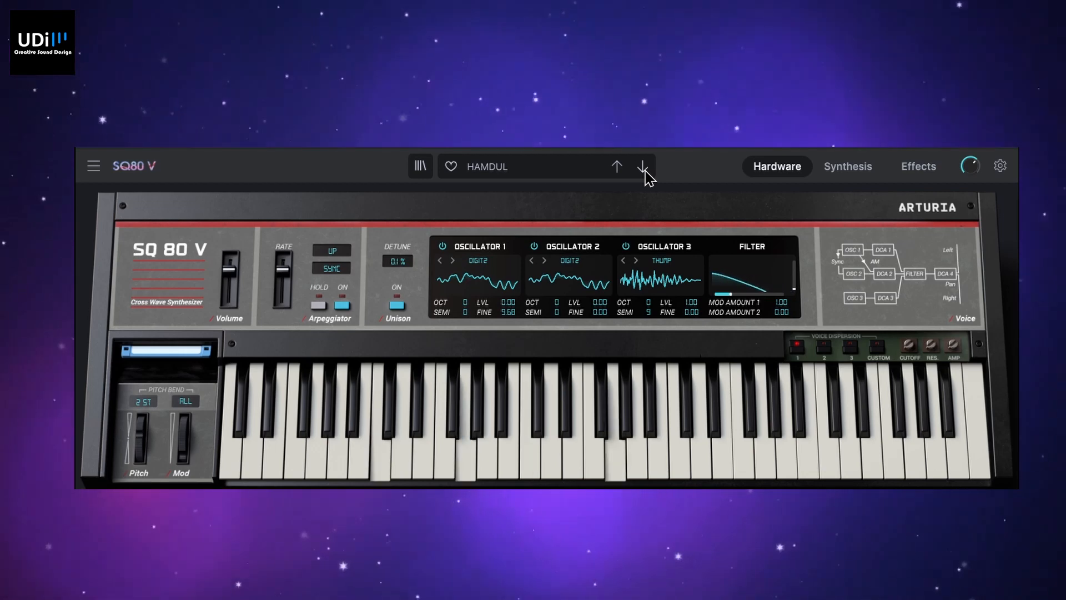
# - Switch to the Organ presets and audition Congelo, Frangamien and Two Directions, sweeping Frangamien's filter cutoff up and back down
pyautogui.click(536, 169)
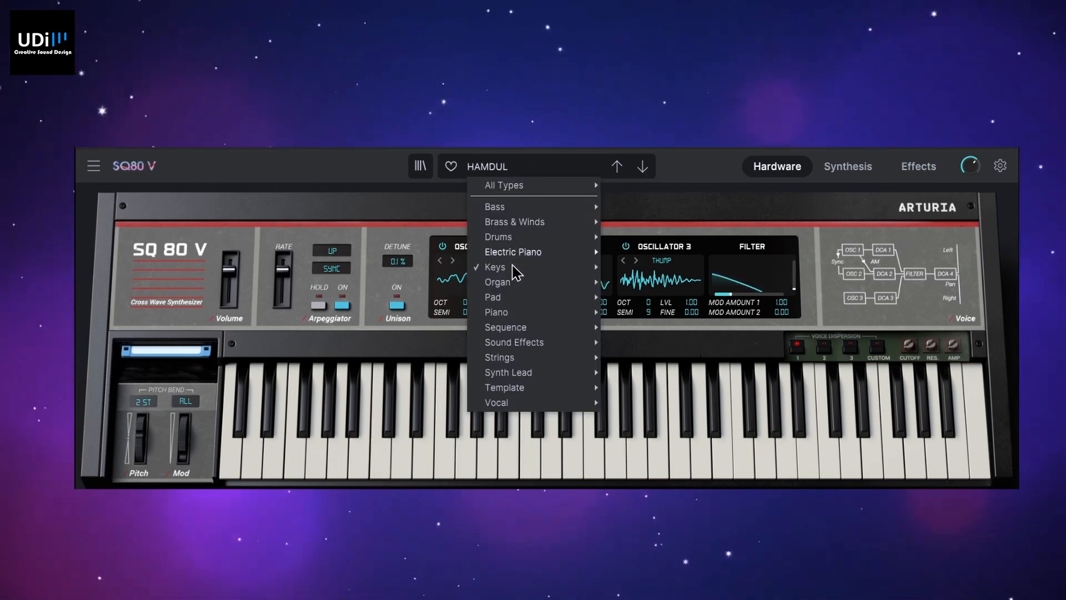
pyautogui.moveTo(511, 270)
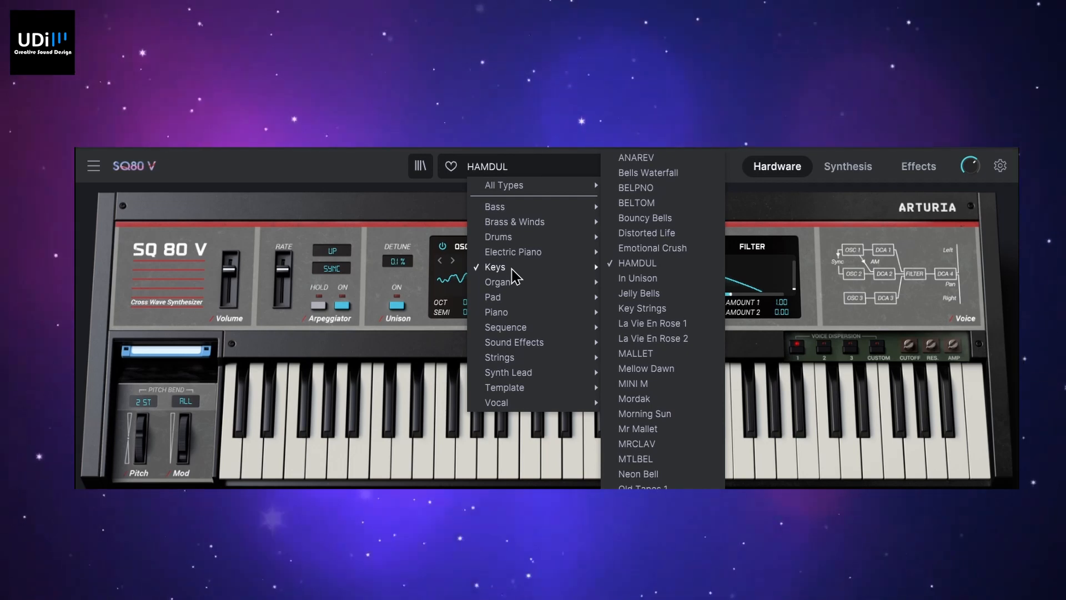
pyautogui.click(625, 284)
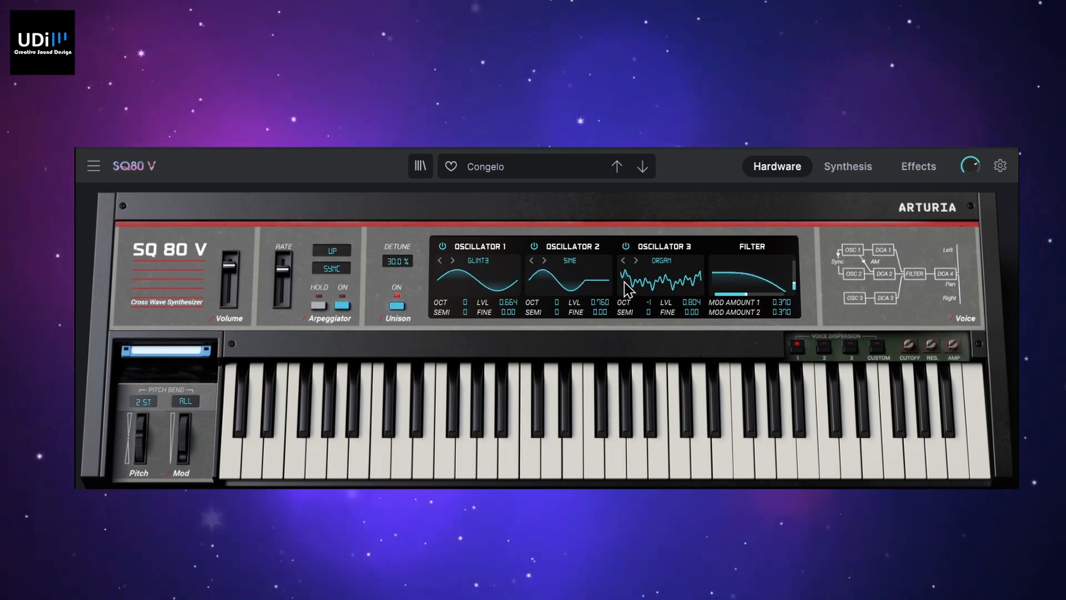
pyautogui.click(643, 168)
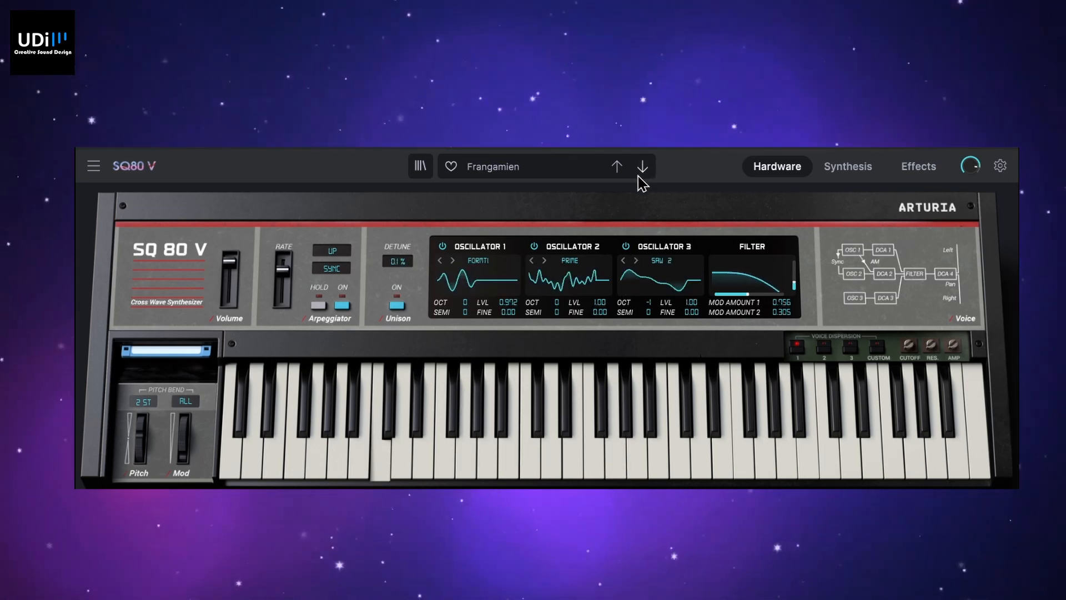
pyautogui.moveTo(747, 277); pyautogui.dragTo(794, 277)
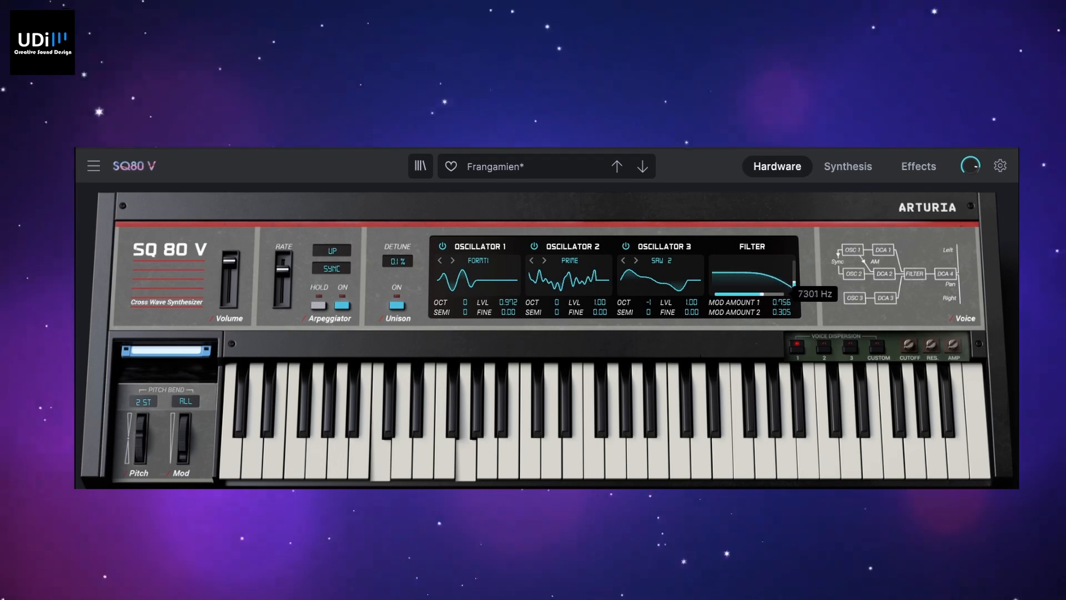
pyautogui.moveTo(774, 303); pyautogui.dragTo(716, 303)
pyautogui.click(642, 167)
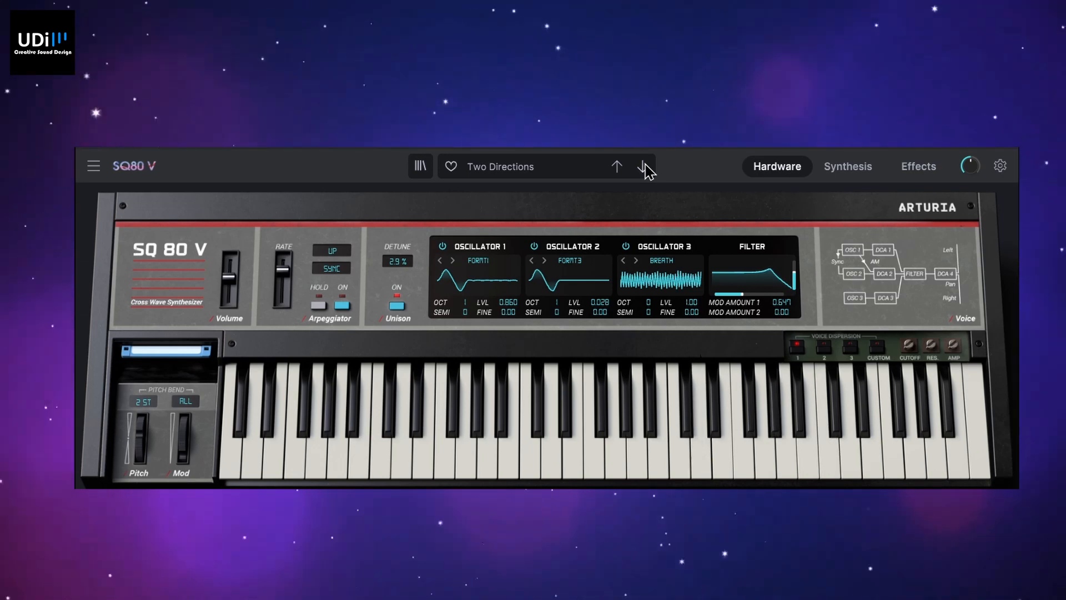
# - Load Ancient Message from the Pad presets and step forward to Athmosphere, sweeping the filter cutoff of Aquatic Boys on the way
pyautogui.click(528, 167)
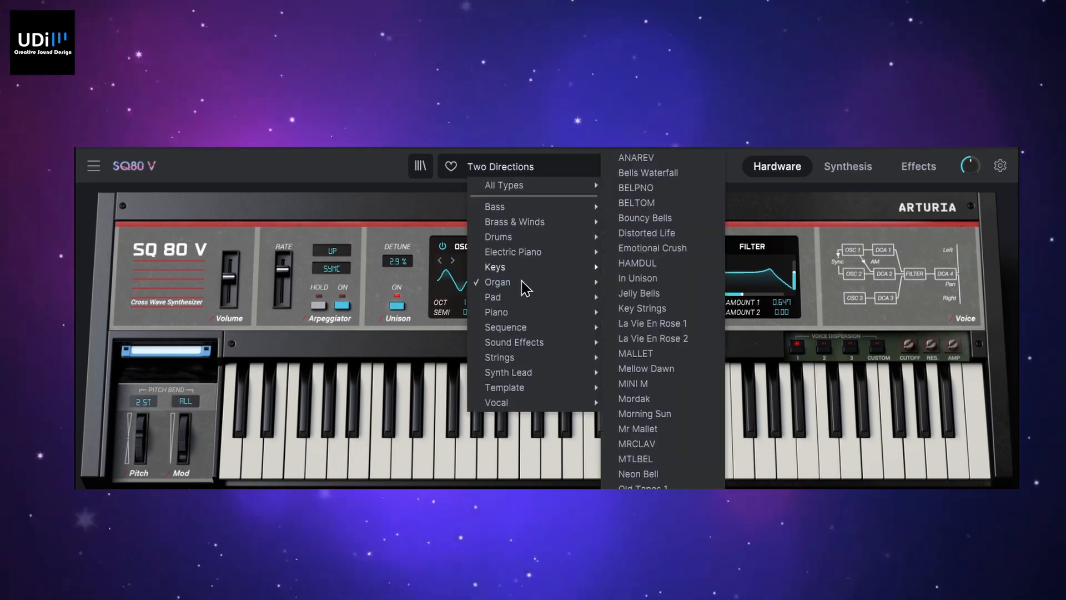
pyautogui.moveTo(522, 297)
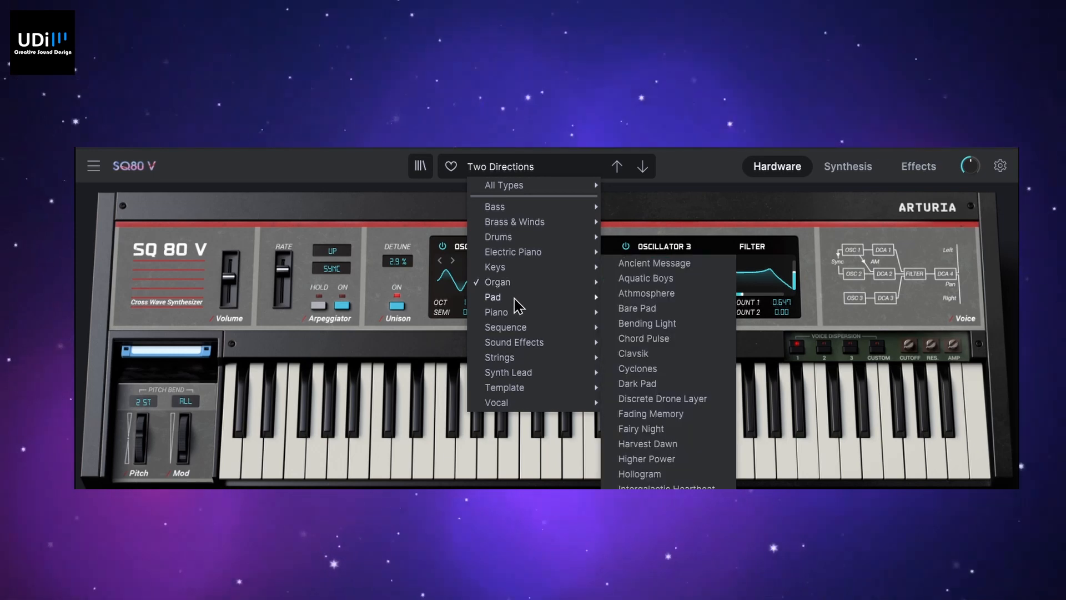
pyautogui.click(658, 266)
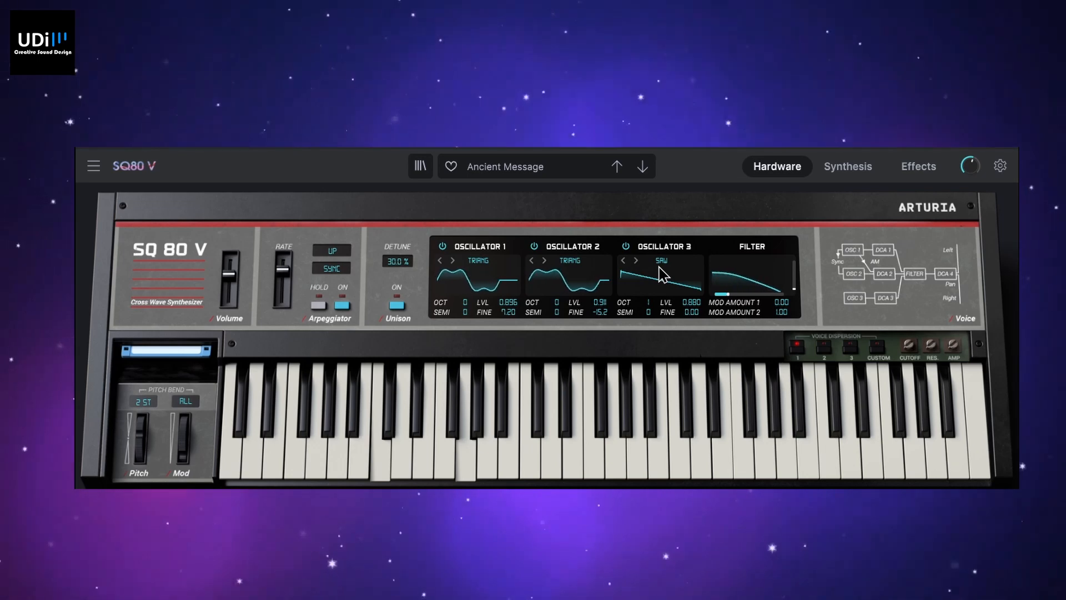
pyautogui.click(643, 167)
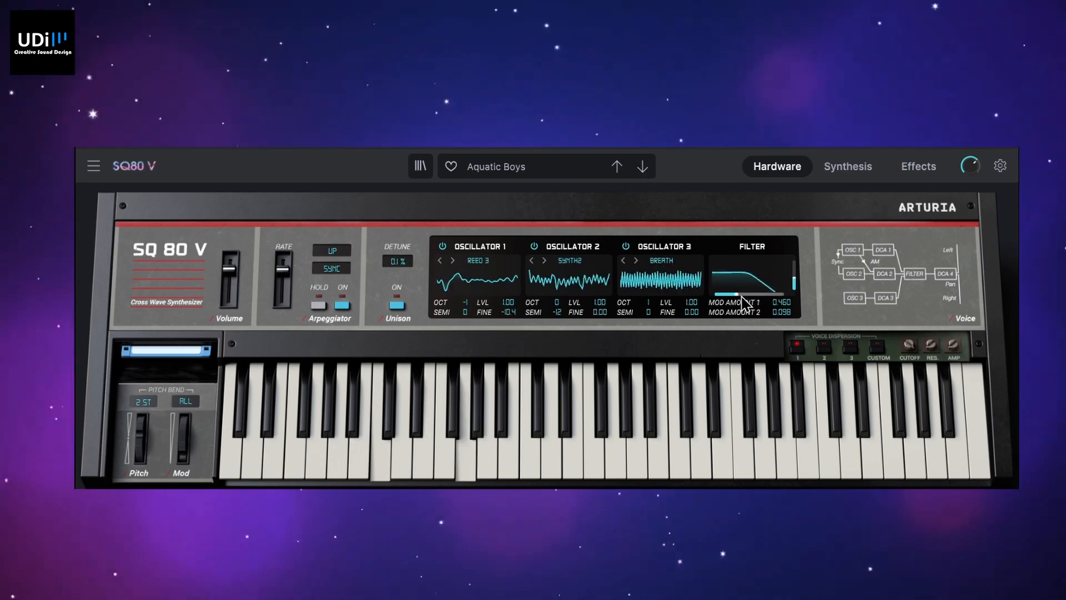
pyautogui.moveTo(747, 303)
pyautogui.mouseDown()
pyautogui.moveTo(751, 261)
pyautogui.moveTo(733, 293)
pyautogui.mouseUp()
pyautogui.click(643, 169)
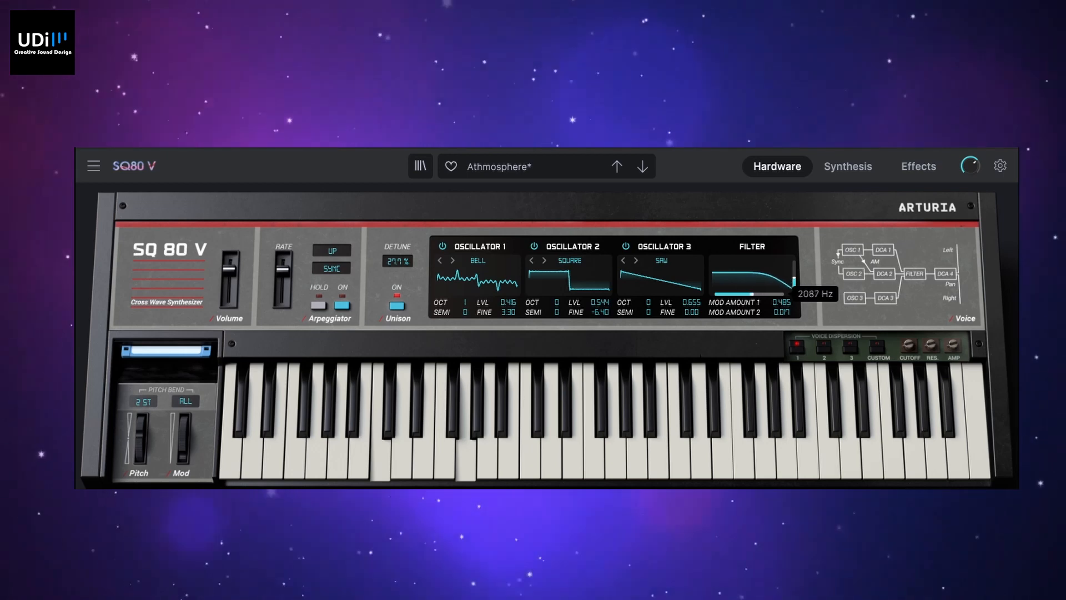
# - Step forward through Bare Pad, Chord Pulse and Clavsik to Dark Pad, sweeping the filter cutoff of Bare Pad and Clavsik
pyautogui.click(643, 167)
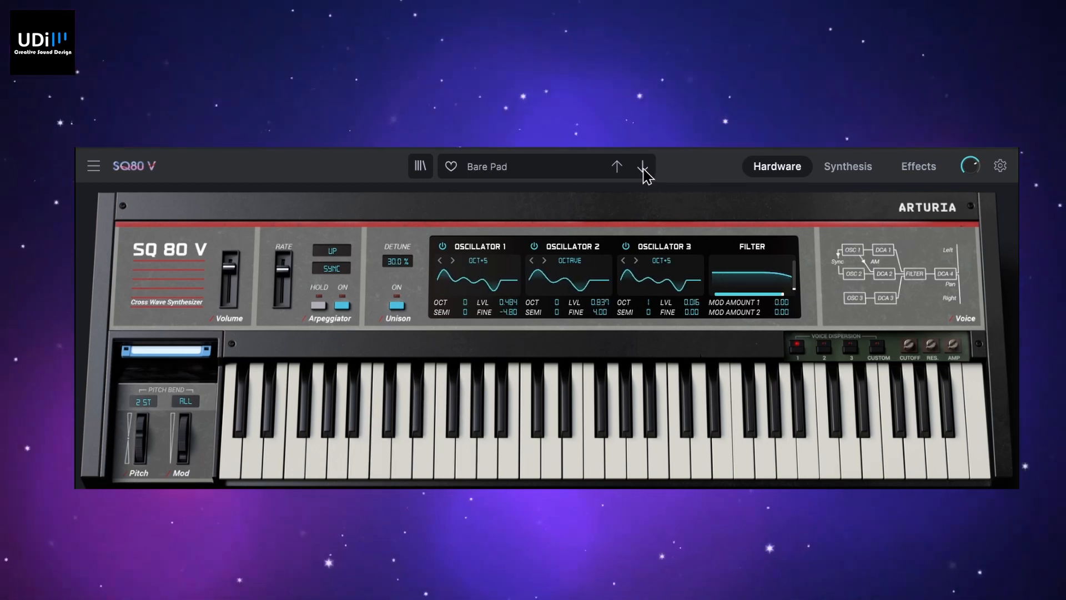
pyautogui.moveTo(784, 301); pyautogui.dragTo(736, 291)
pyautogui.click(642, 167)
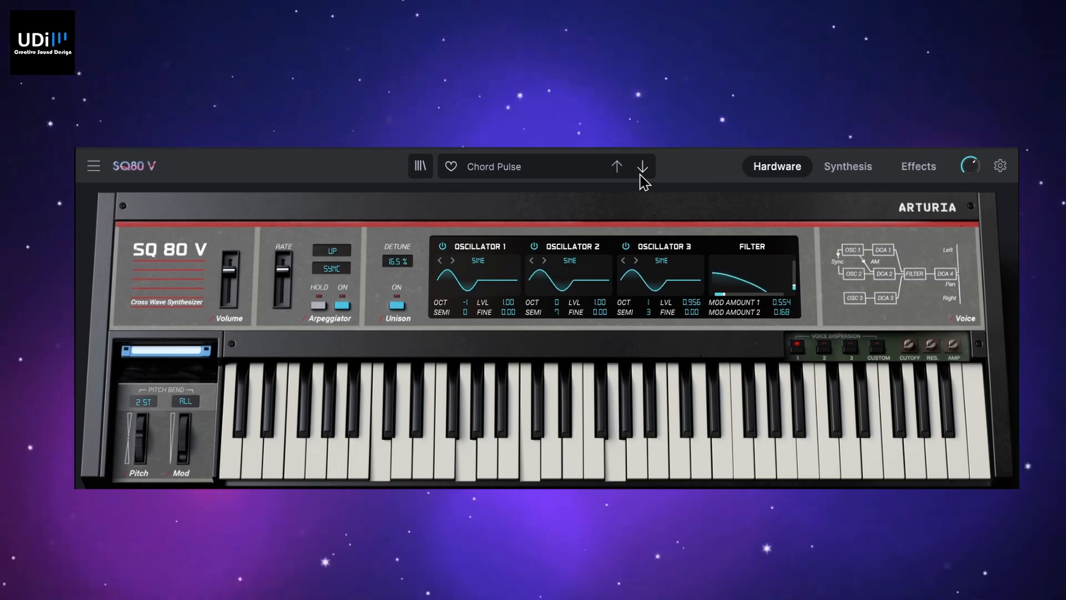
pyautogui.click(641, 175)
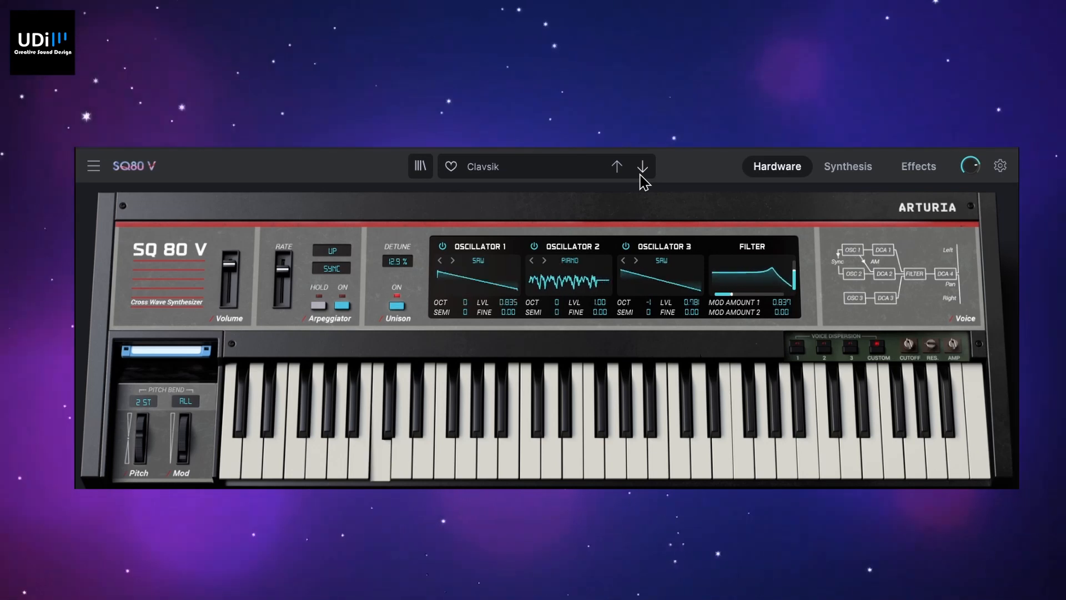
pyautogui.moveTo(760, 290); pyautogui.dragTo(712, 273)
pyautogui.click(644, 167)
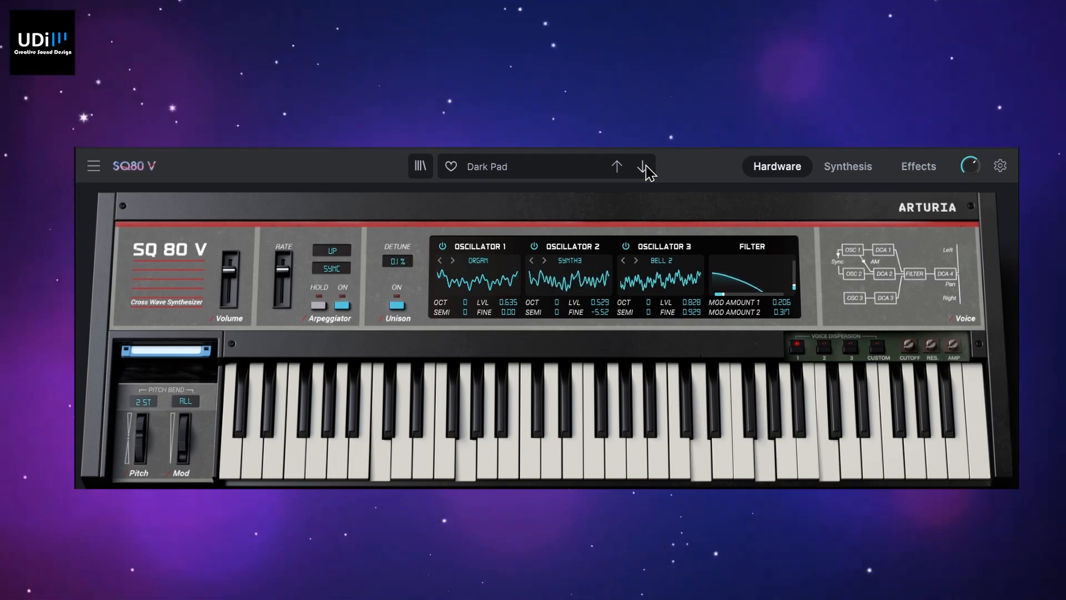
# - Step forward from Dark Pad through Discrete Drone Layer, Fairy Night and Harvest Dawn to the Higher Power preset
pyautogui.click(644, 170)
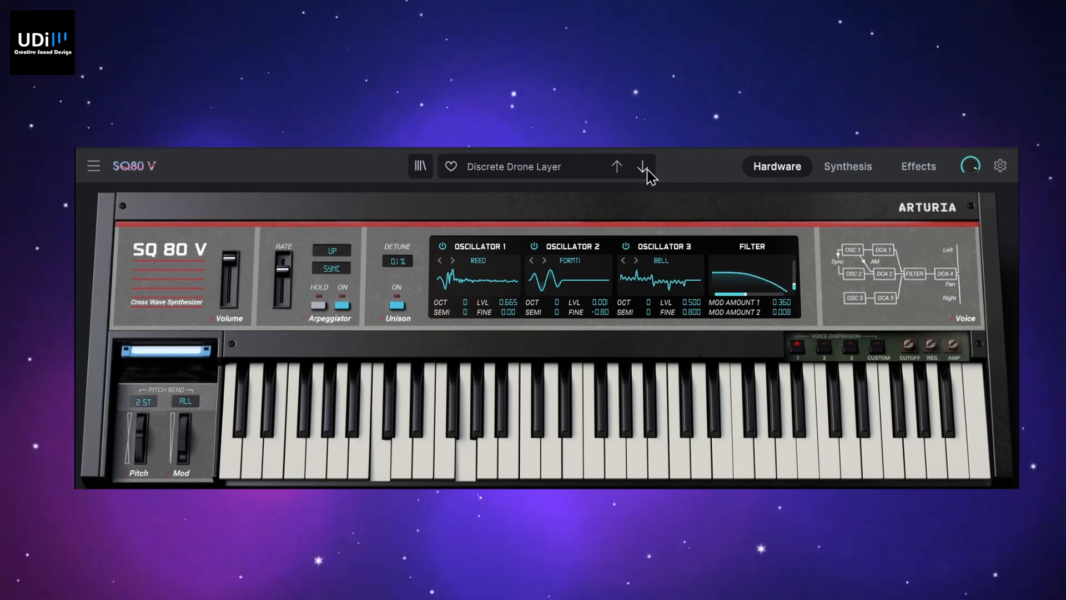
pyautogui.click(640, 171)
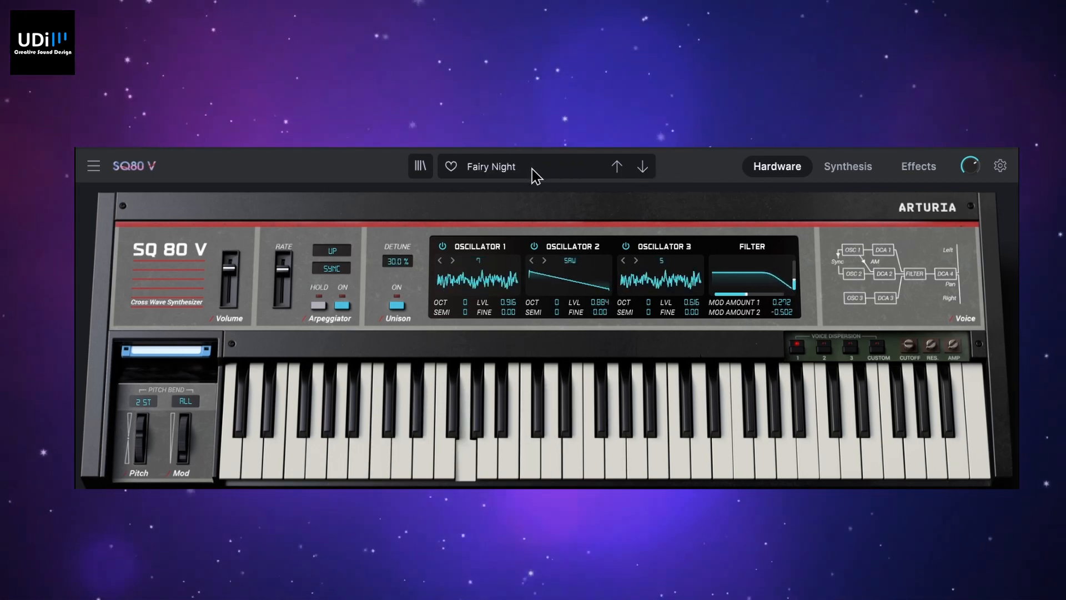
pyautogui.click(643, 167)
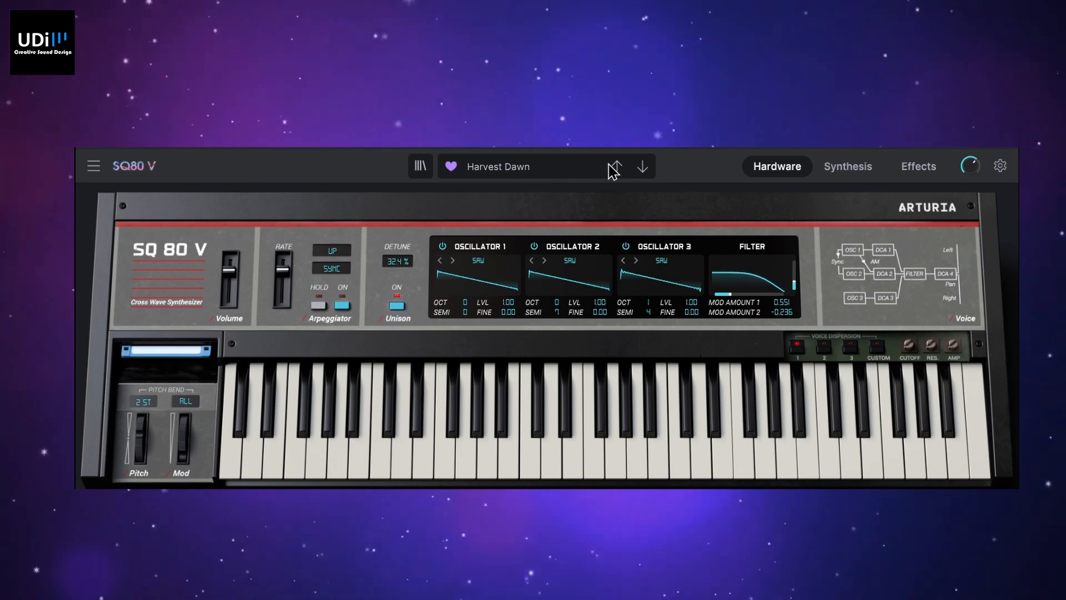
pyautogui.click(642, 167)
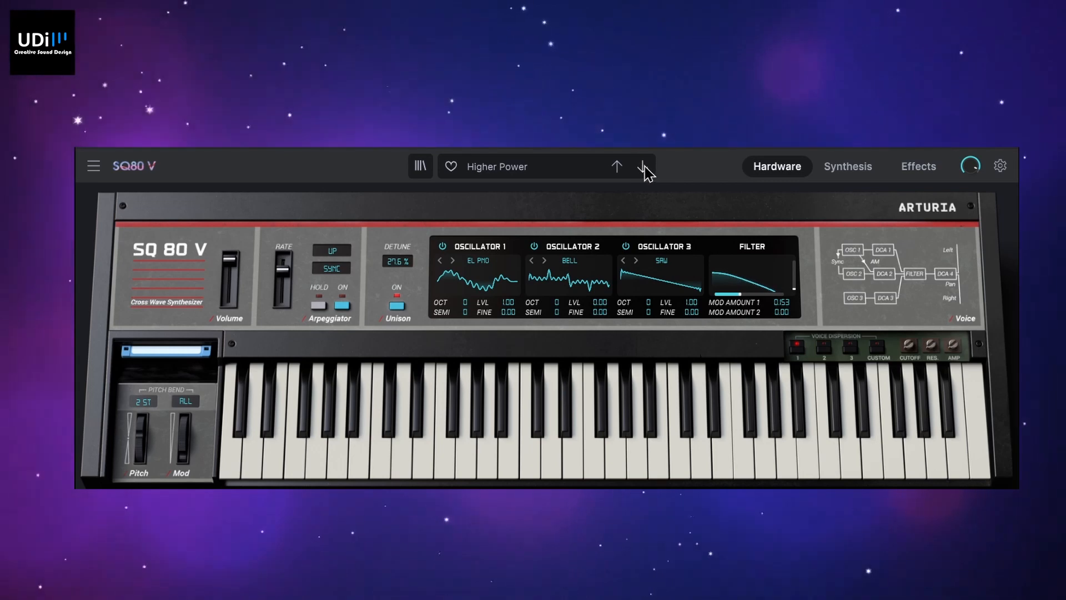
# - Switch to the Piano presets and audition Chord Piano and PNOSTR
pyautogui.click(522, 168)
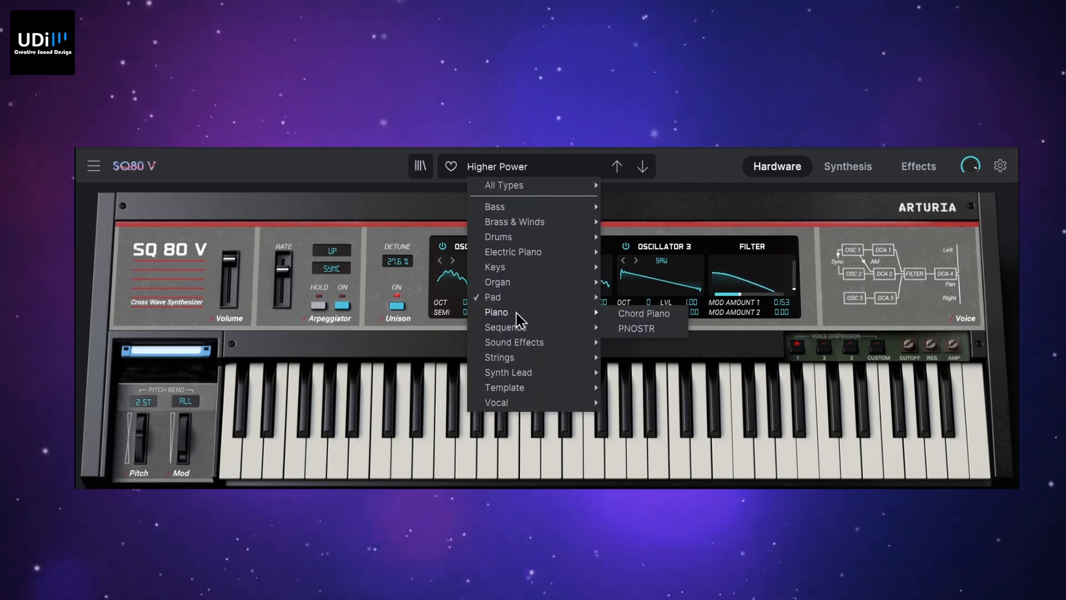
pyautogui.click(644, 313)
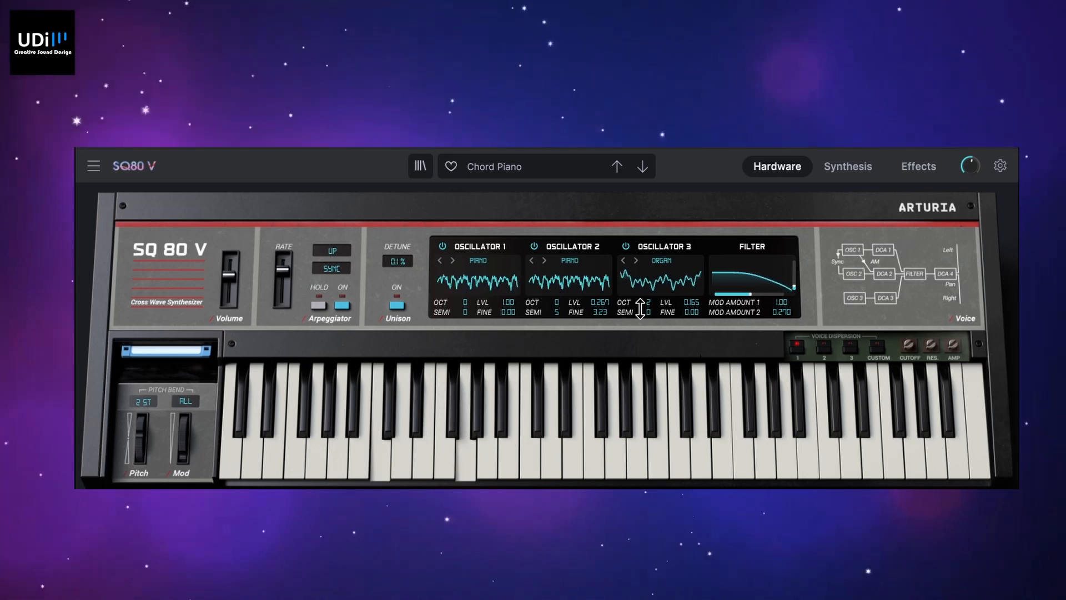
pyautogui.click(644, 170)
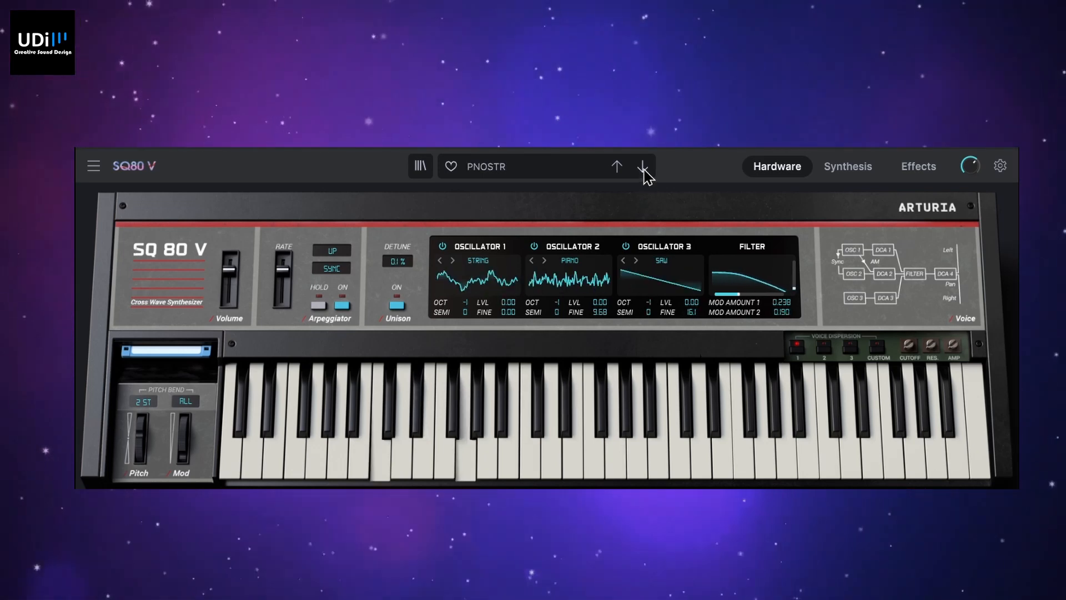
# - Load Acid Rain from the Sequence presets, step forward to Blister and raise its filter cutoff to about 33540 Hz
pyautogui.click(507, 168)
pyautogui.moveTo(549, 327)
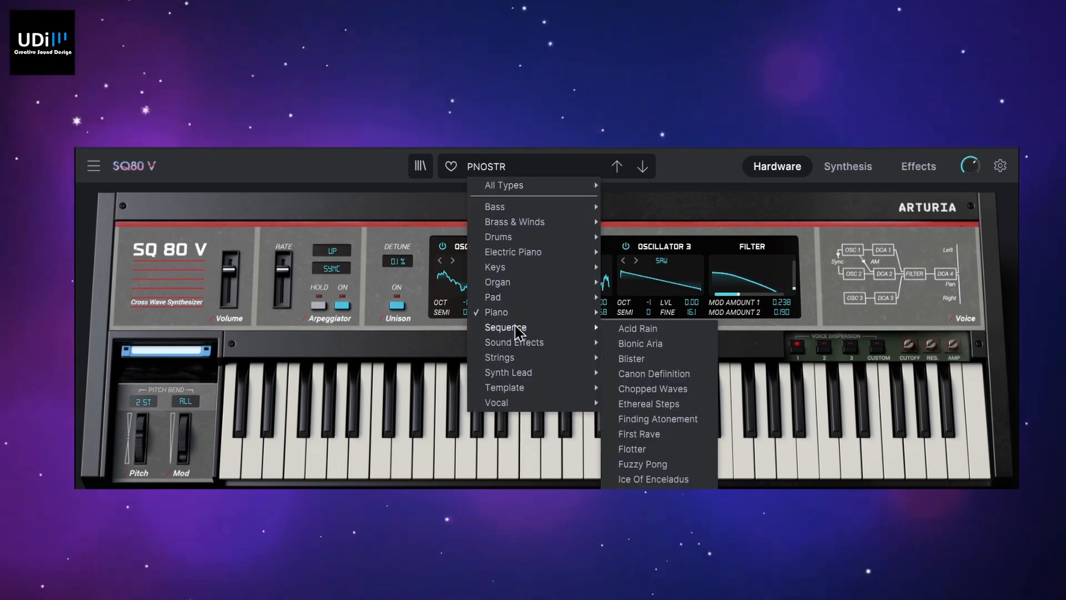
pyautogui.click(638, 330)
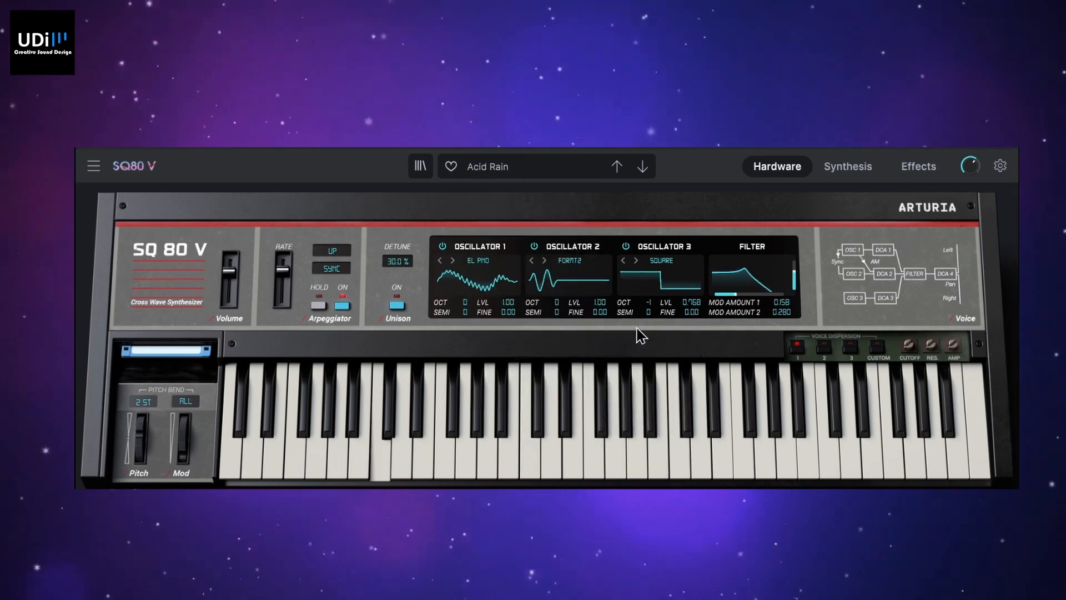
pyautogui.click(643, 167)
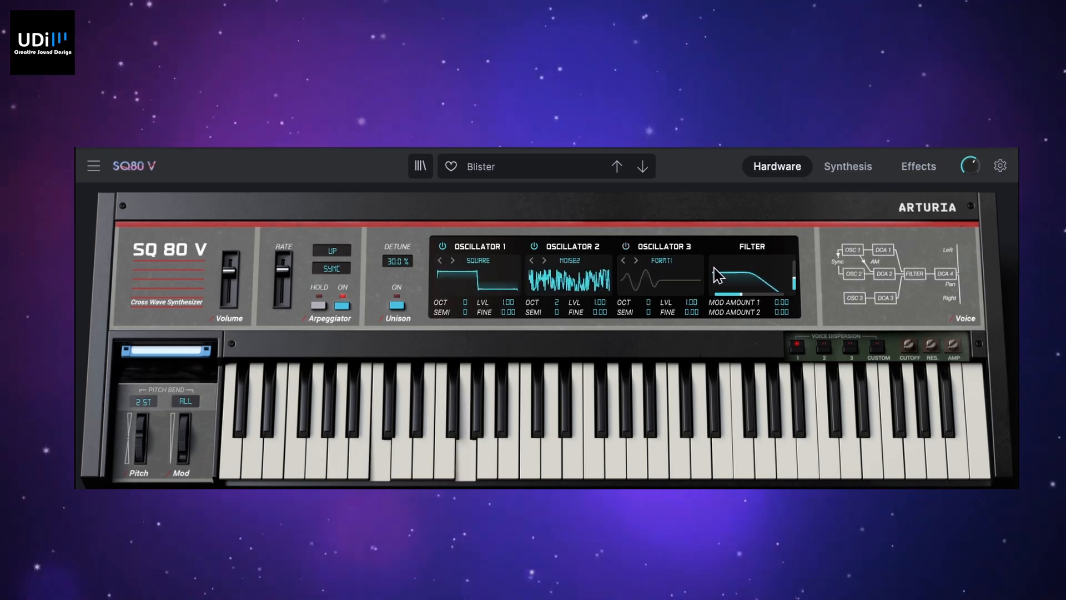
pyautogui.moveTo(739, 295); pyautogui.dragTo(777, 295)
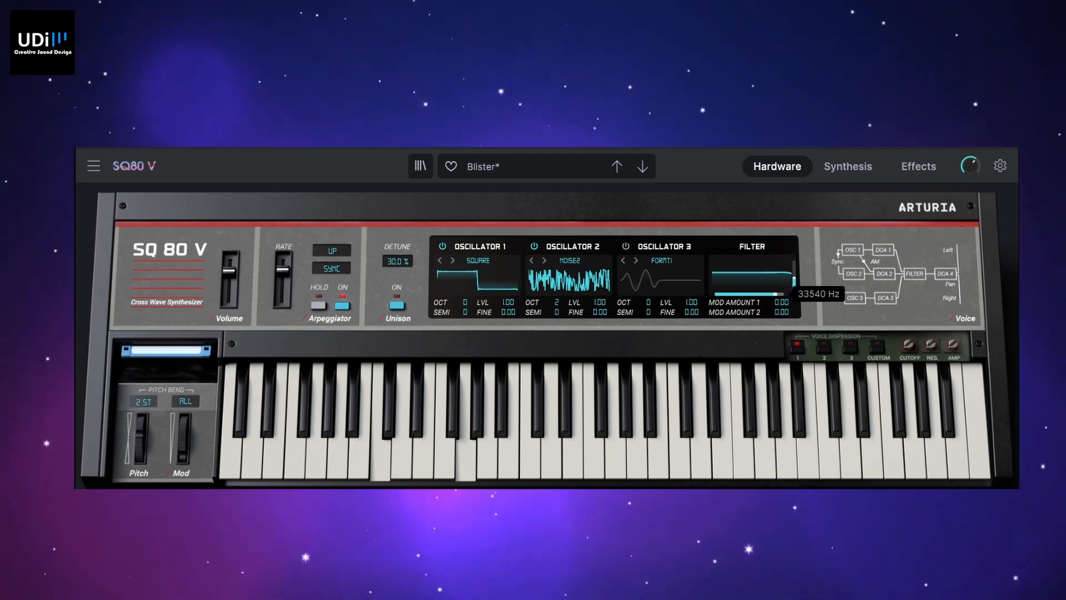
# - Step forward from Blister through Canon Defiinition, Chopped Waves, Ethereal Steps and Finding Atonement to First Rave, adjusting Canon Defiinition's filter resonance
pyautogui.click(643, 168)
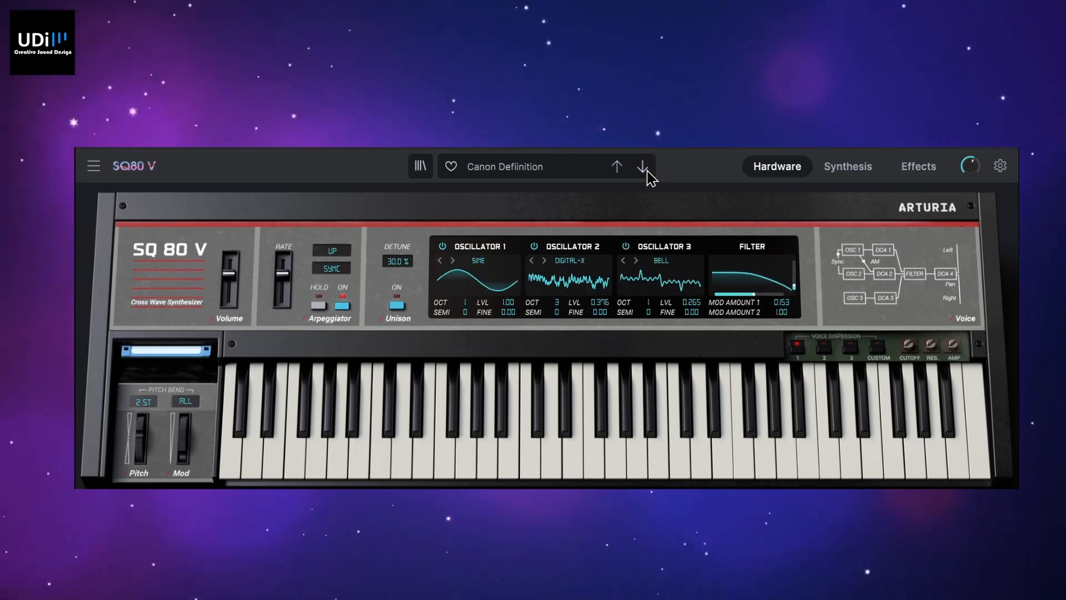
pyautogui.moveTo(791, 278); pyautogui.dragTo(794, 261)
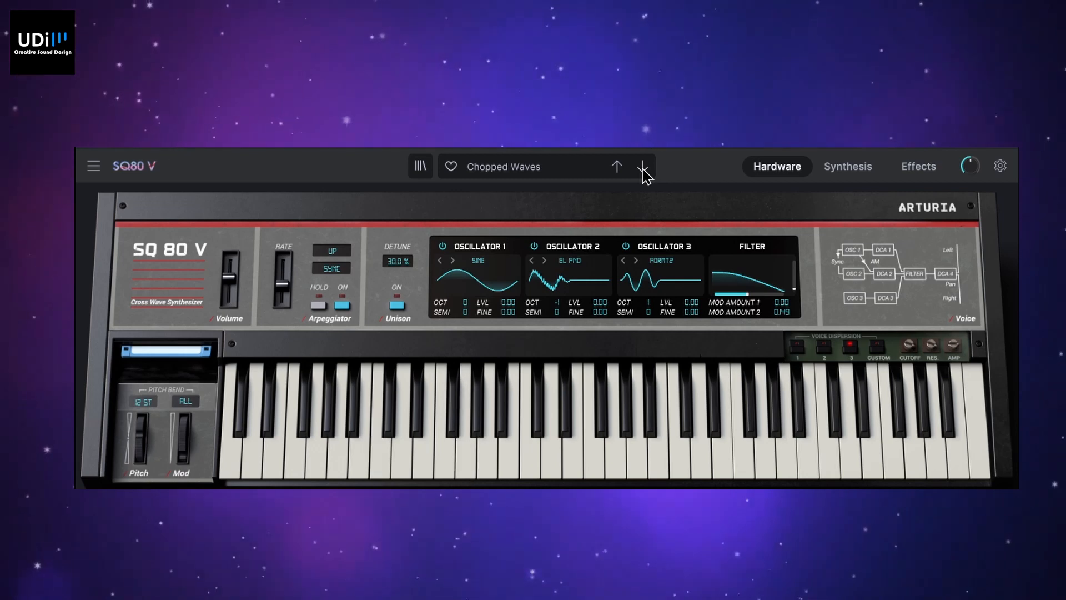
pyautogui.click(643, 168)
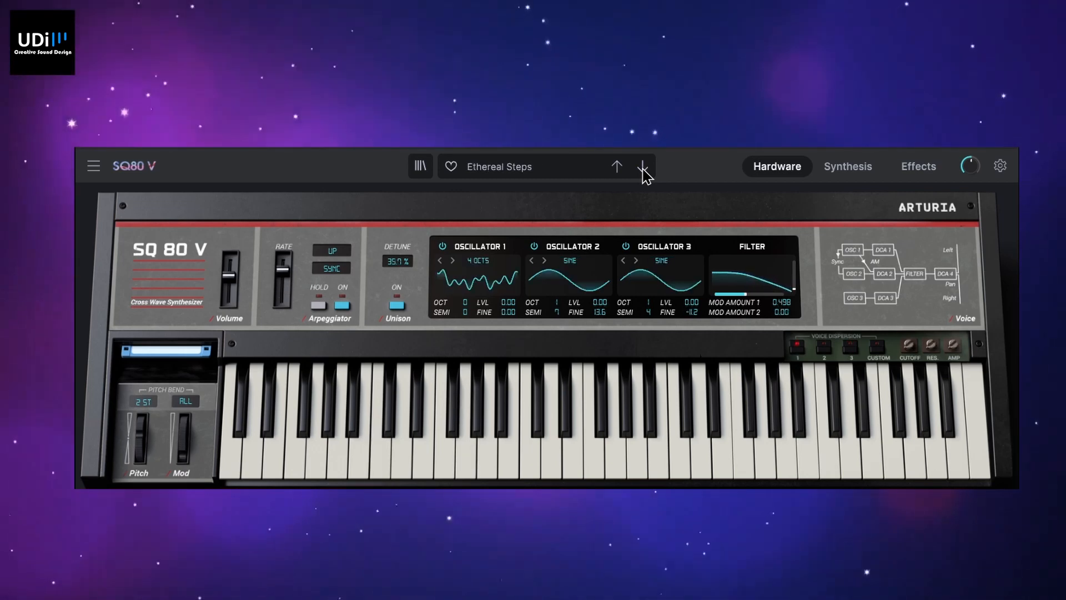
pyautogui.click(643, 168)
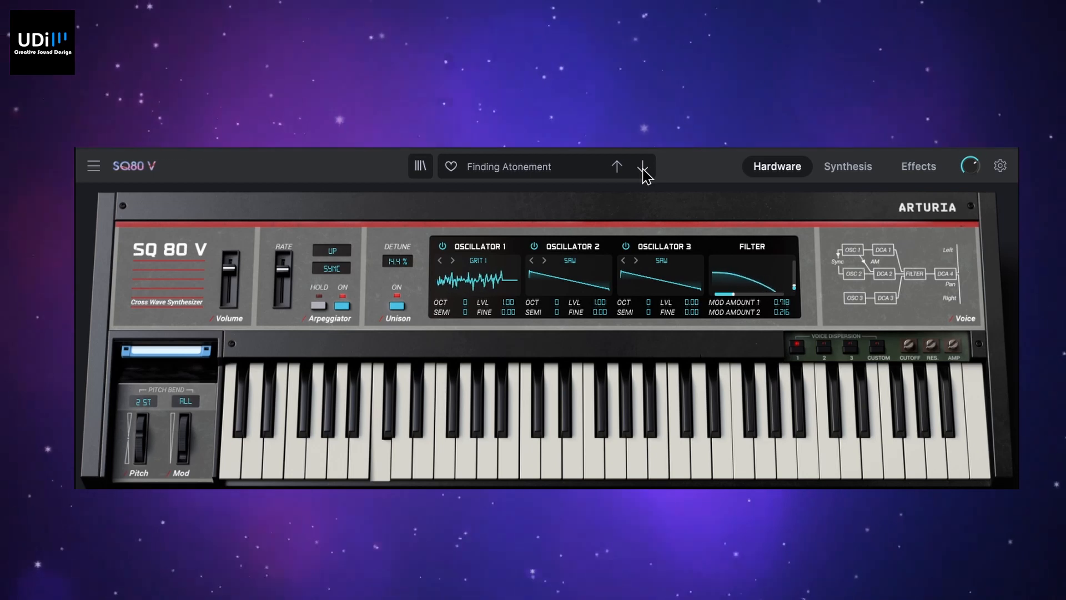
pyautogui.click(643, 168)
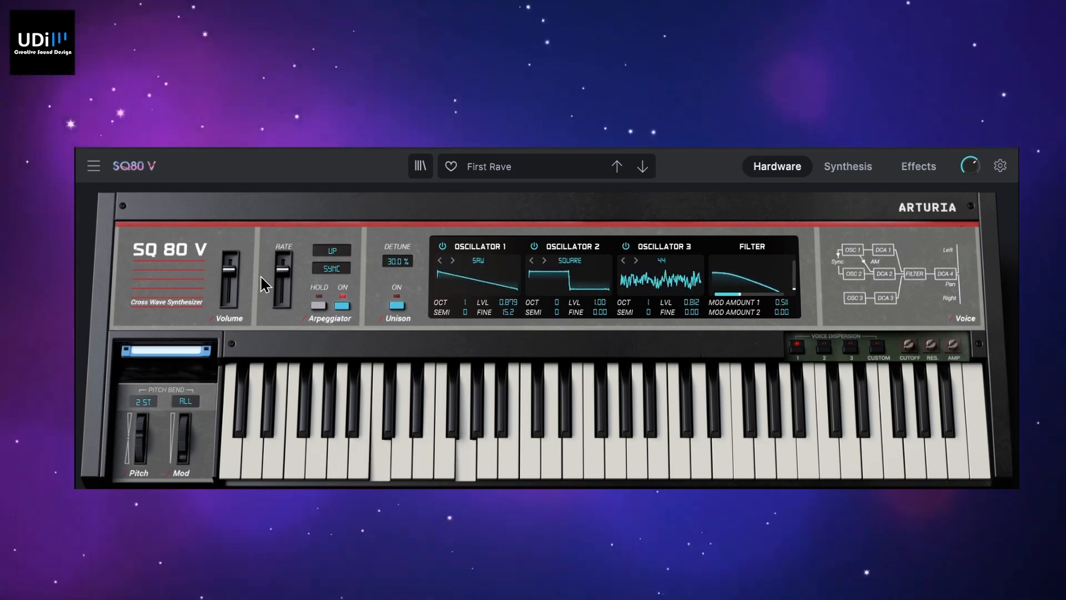
# - Sweep First Rave's arpeggiator rate, reaching 1/64, and step forward through Flotter and Fuzzy Pong to the Moboto preset
pyautogui.moveTo(283, 270)
pyautogui.moveTo(284, 270); pyautogui.dragTo(282, 284)
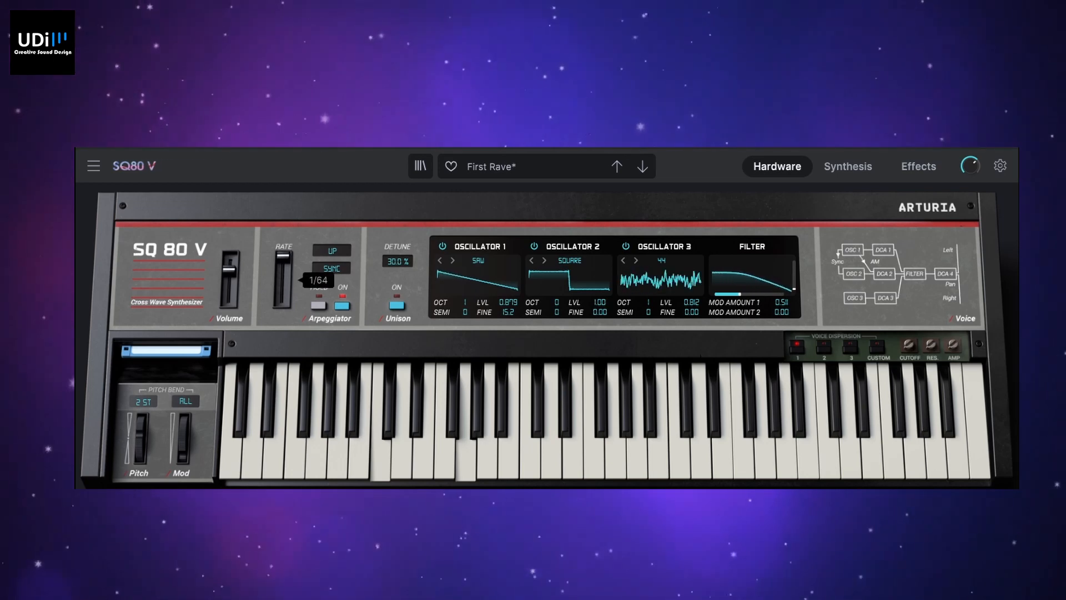
pyautogui.click(643, 168)
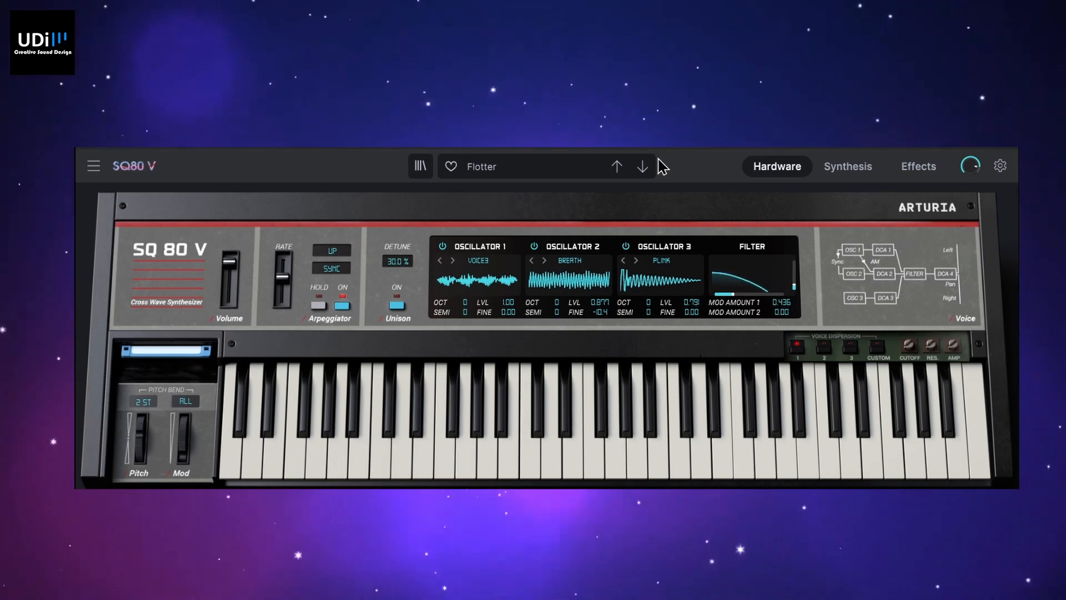
pyautogui.click(643, 168)
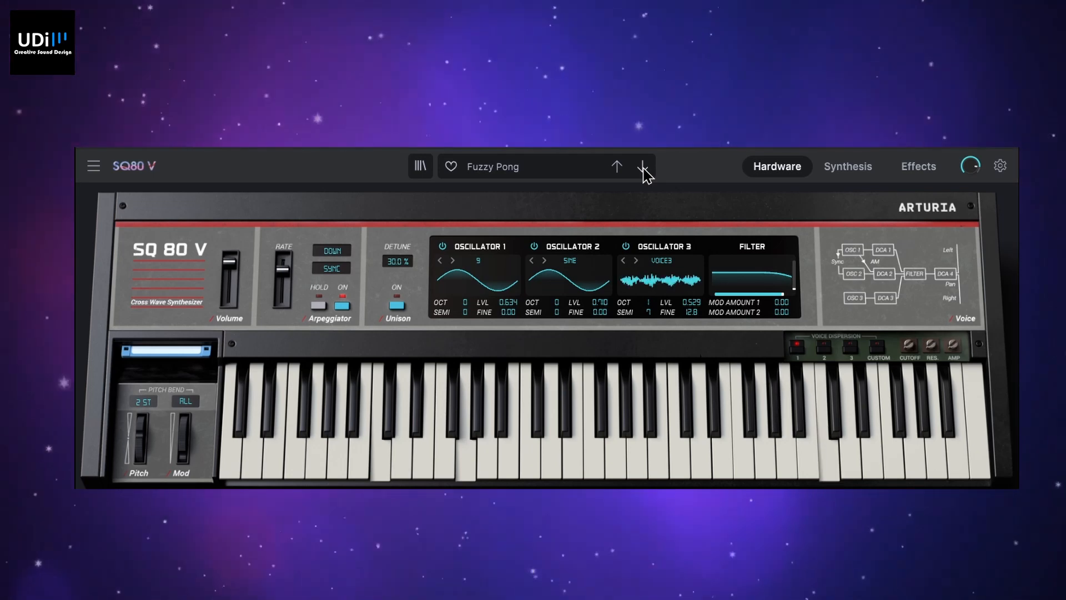
pyautogui.click(643, 168)
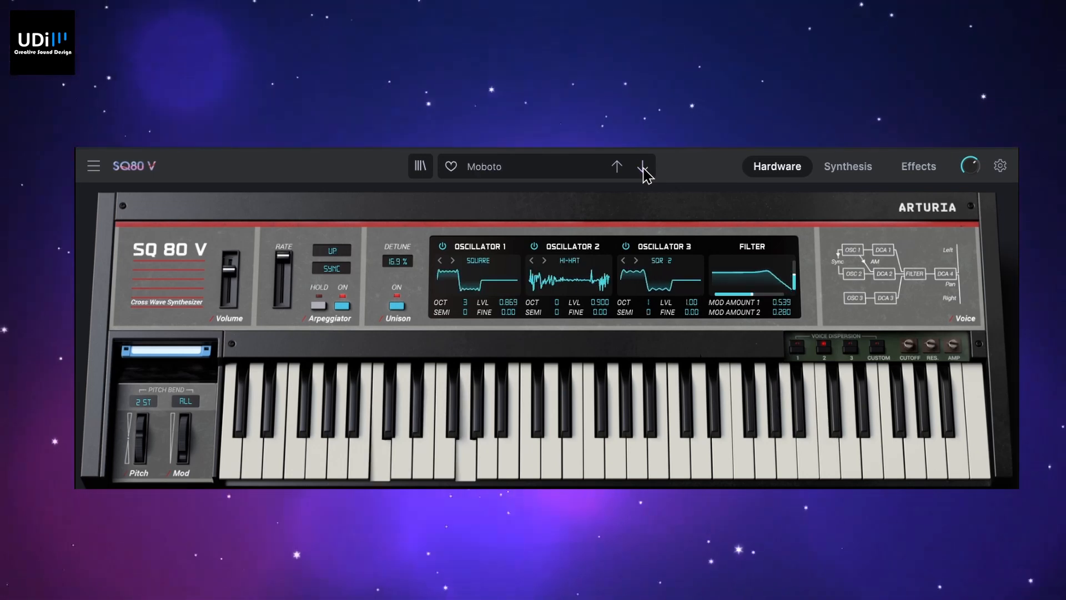
# - Step forward from Moboto through Pavlov's Dream to Sharp Arp, and load AIRSTR from the Strings presets
pyautogui.click(643, 168)
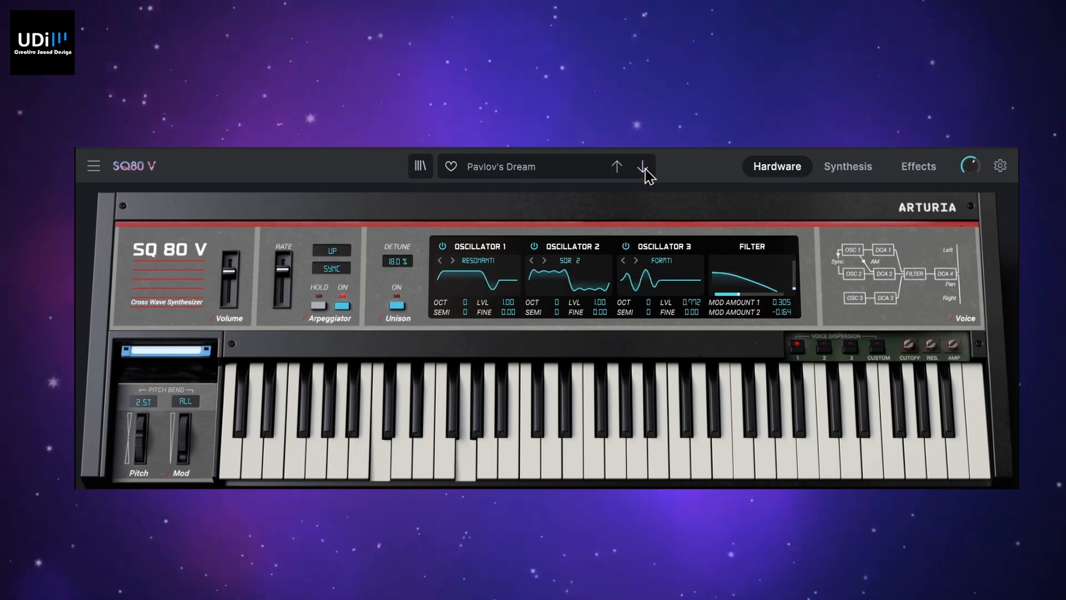
pyautogui.click(643, 168)
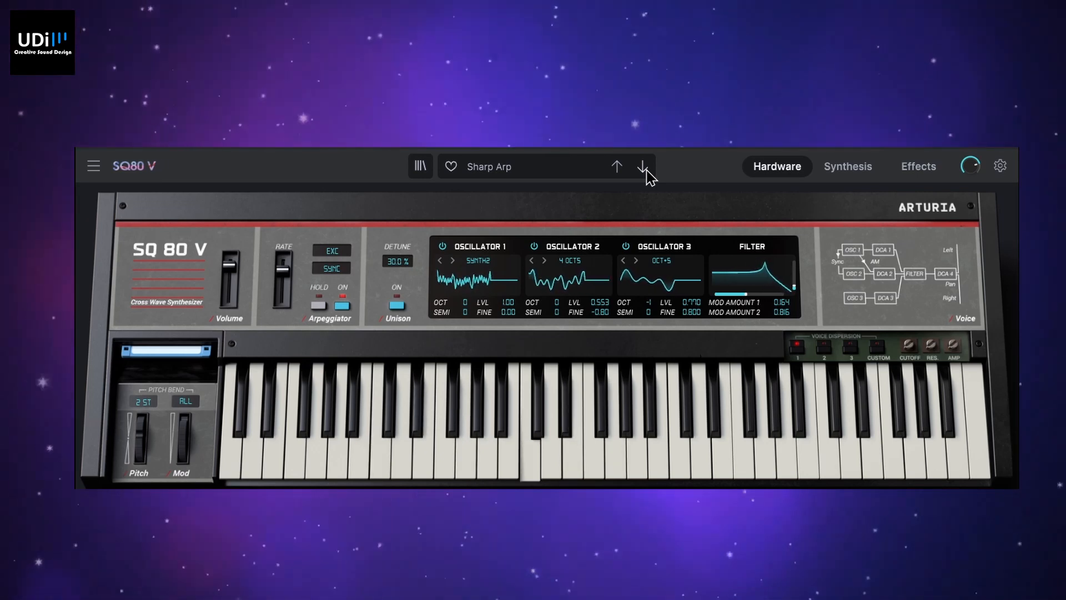
pyautogui.click(643, 167)
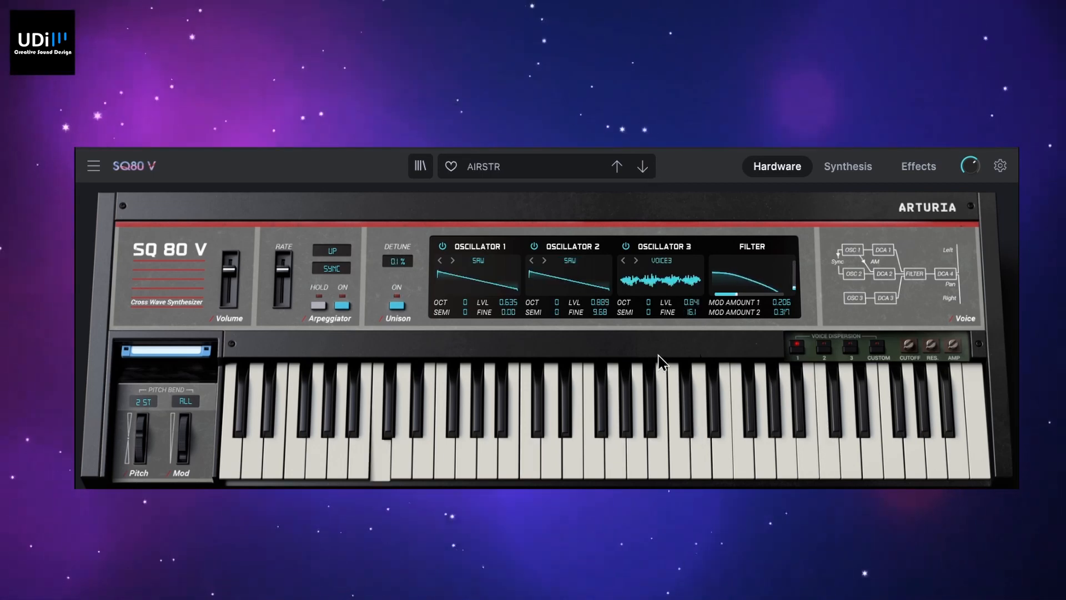
# - Audition the Strings presets from CELLO through EL-GTR, FIDDL2, HARP and HAUNT to Infinity
pyautogui.click(644, 167)
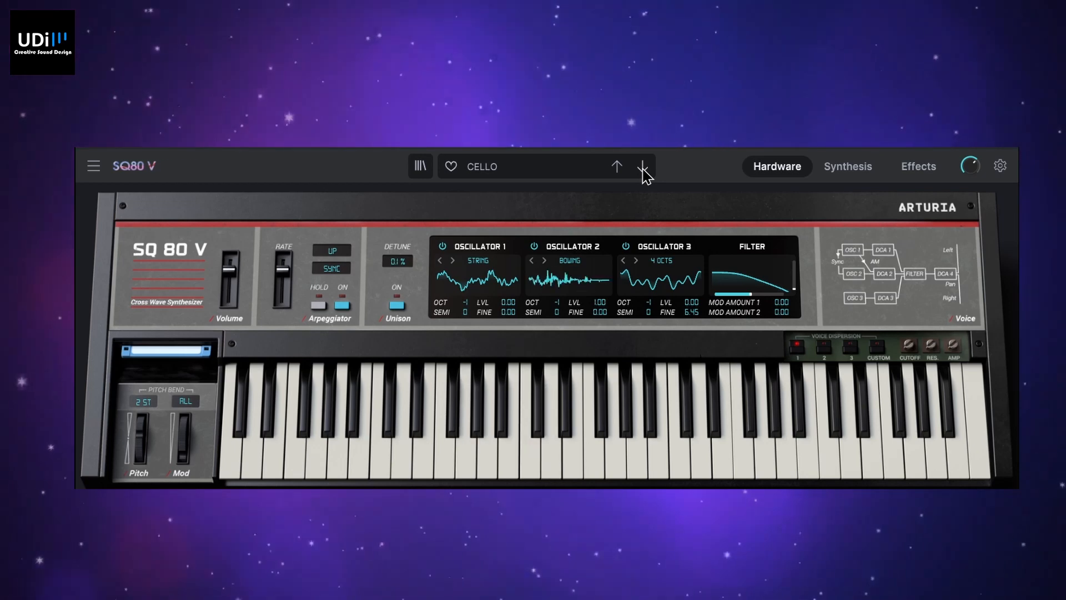
pyautogui.click(644, 167)
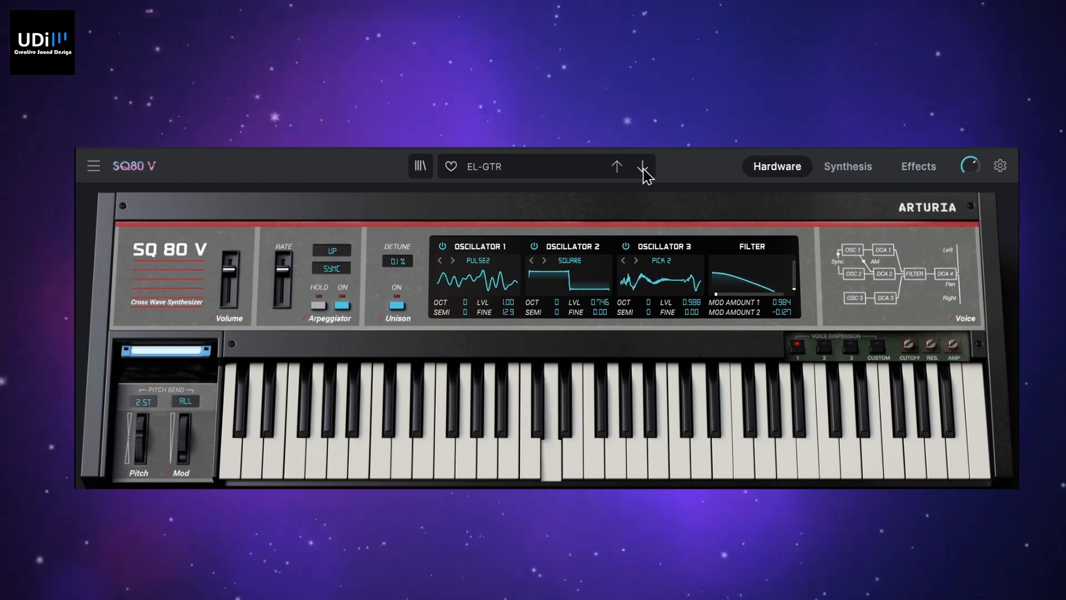
pyautogui.click(643, 168)
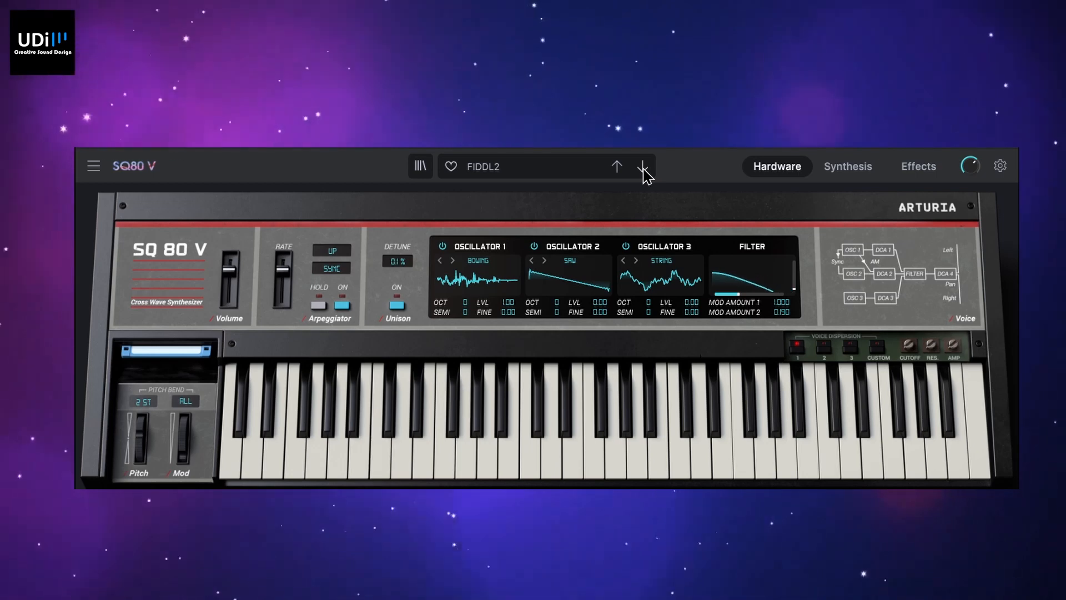
pyautogui.click(642, 168)
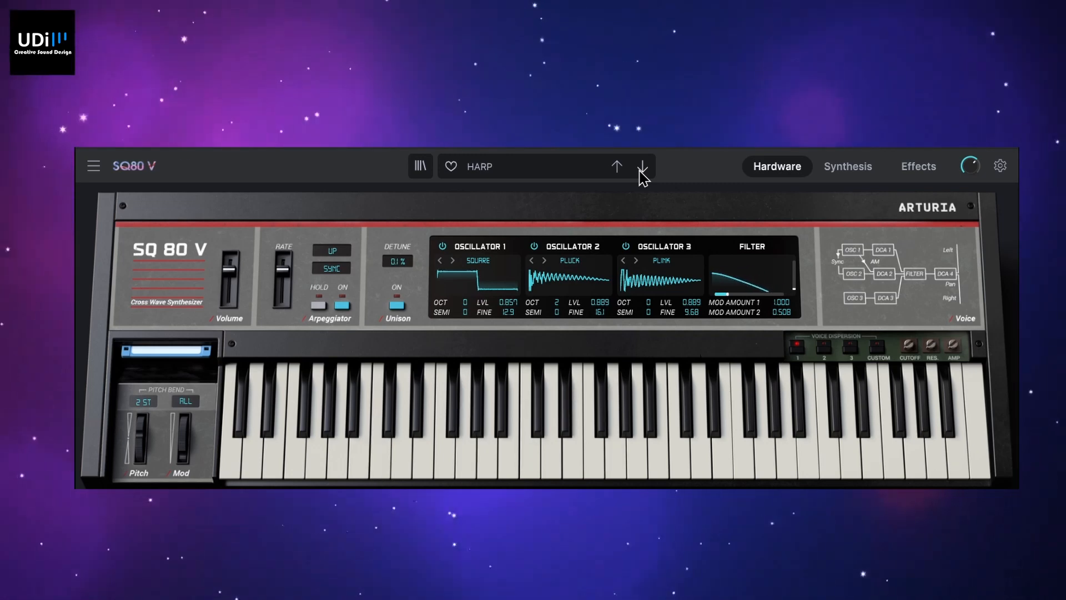
pyautogui.click(642, 168)
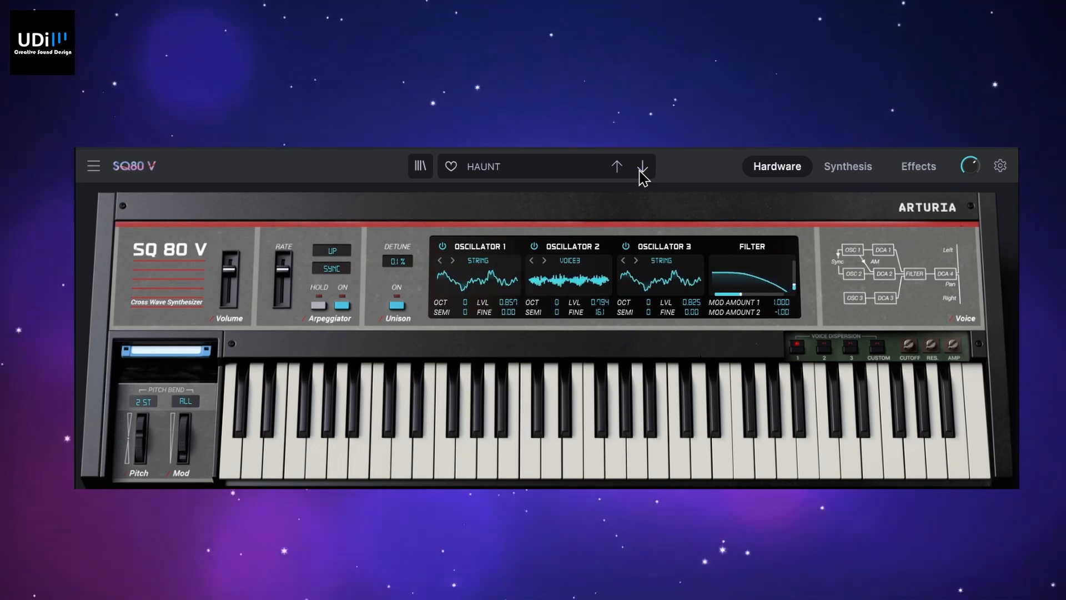
pyautogui.click(642, 168)
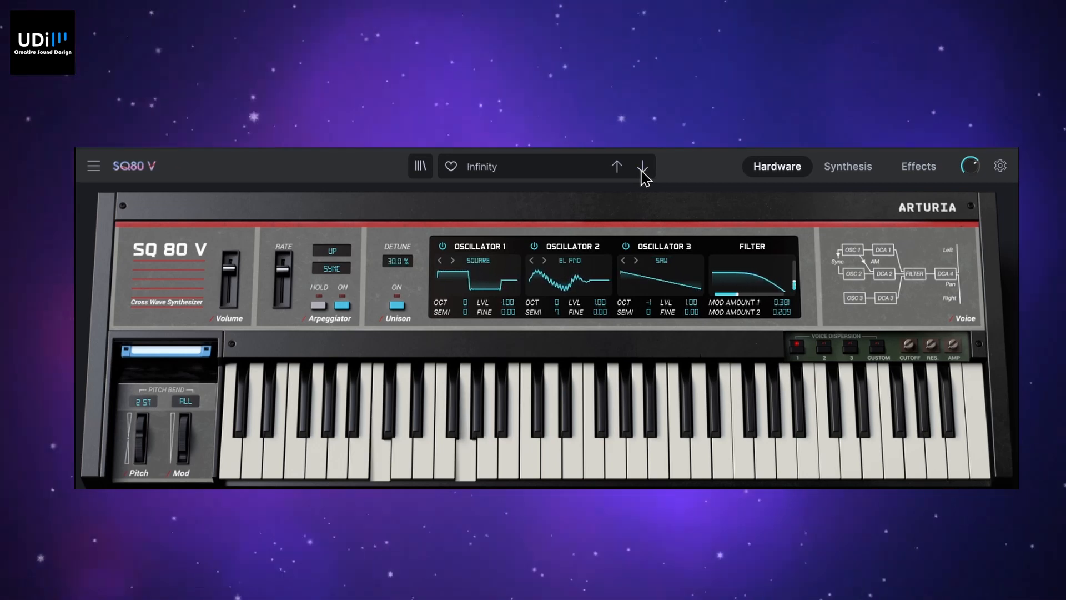
# - Step forward from Infinity through KEYGTR and MTLGTR to the No More Strings preset
pyautogui.click(642, 168)
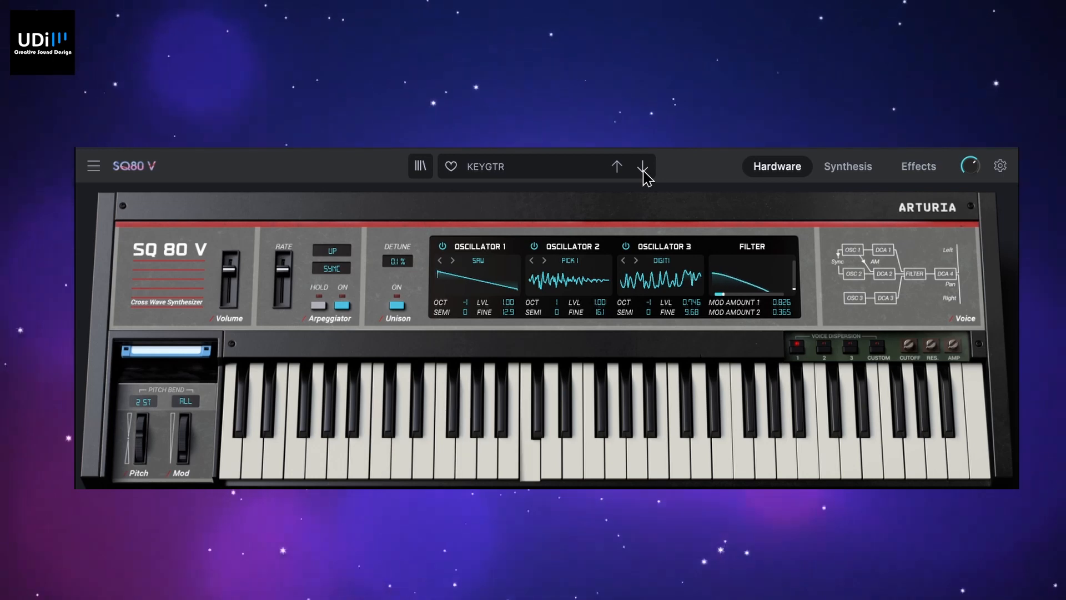
pyautogui.click(643, 168)
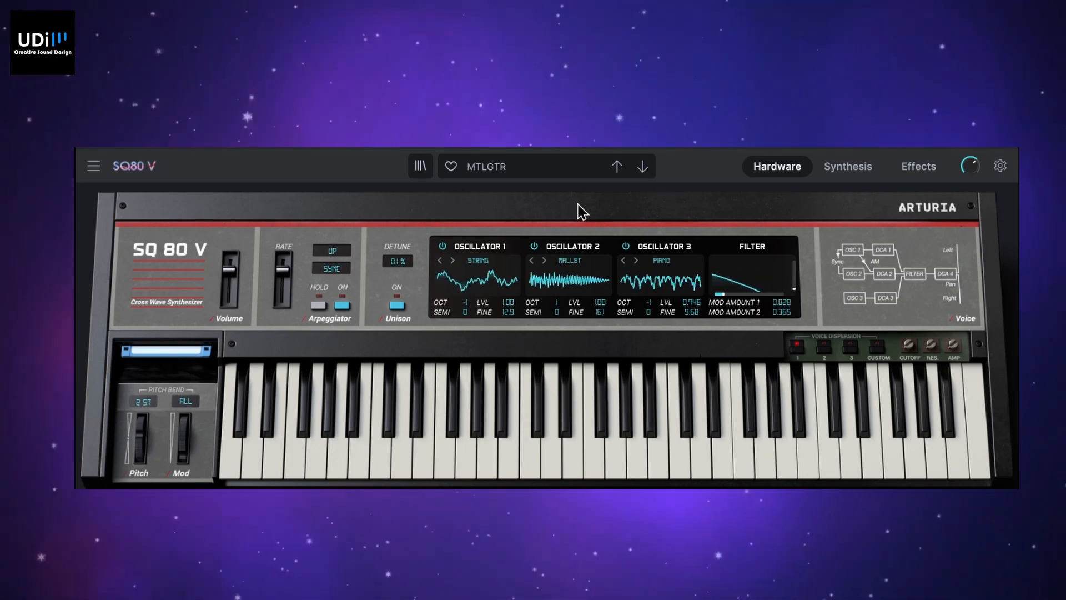
pyautogui.click(643, 168)
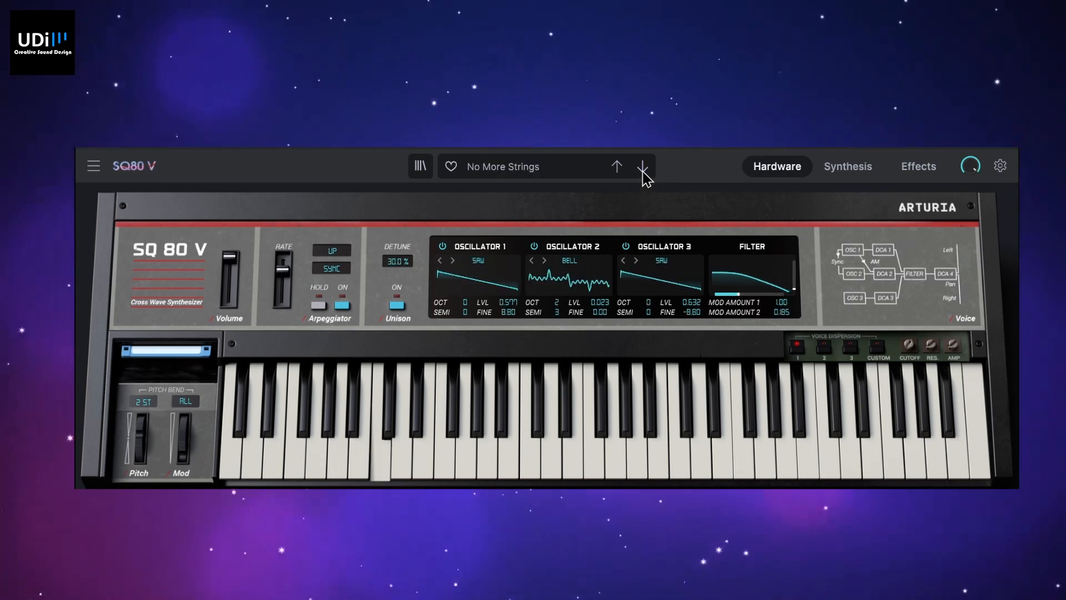
# - Load Saw Something, raise its filter cutoff, and step forward to the Somnolence preset
pyautogui.moveTo(726, 268)
pyautogui.mouseDown()
pyautogui.moveTo(726, 239)
pyautogui.moveTo(726, 266)
pyautogui.mouseUp()
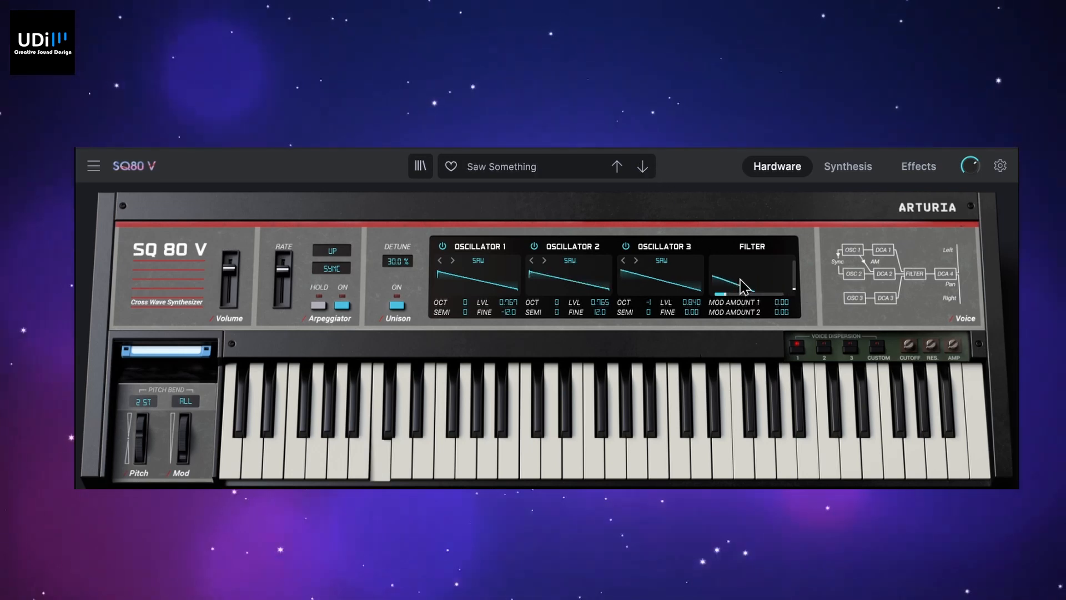
pyautogui.moveTo(743, 303); pyautogui.dragTo(743, 291)
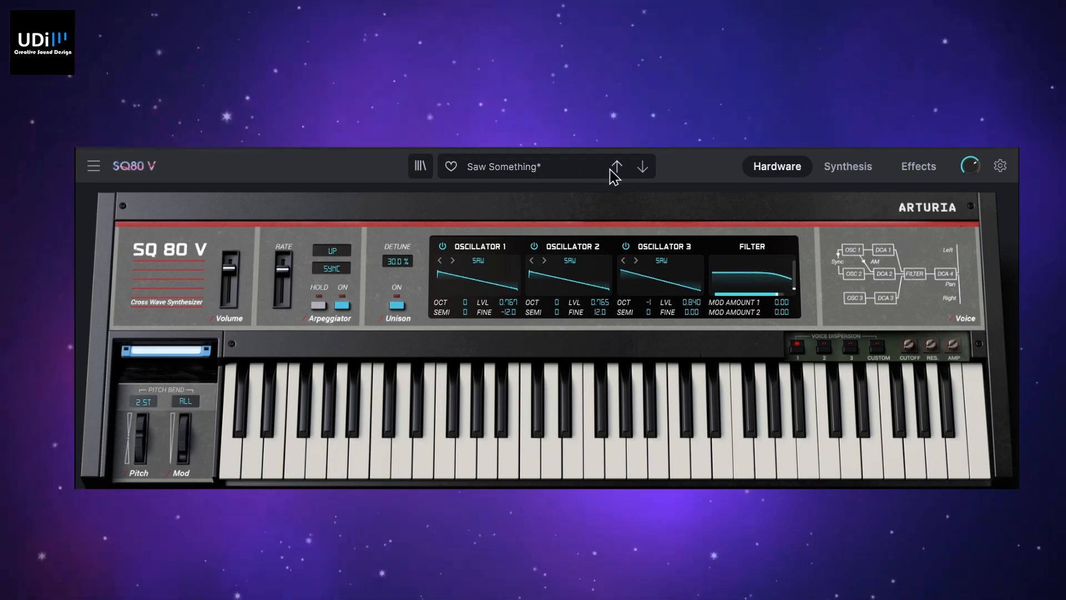
pyautogui.click(643, 167)
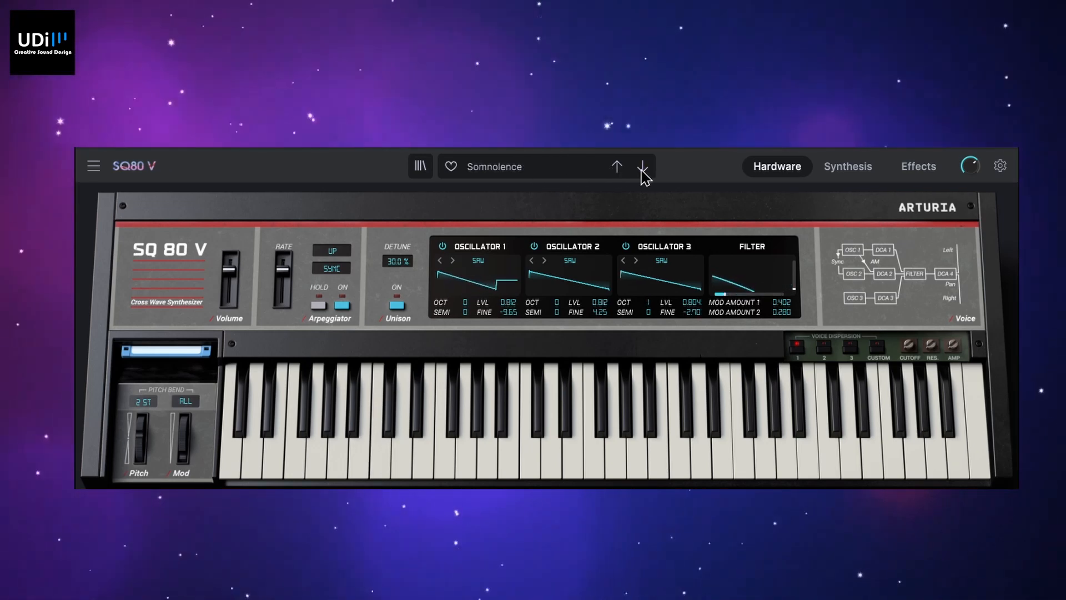
# - Load Artic Blues from the Synth Lead presets and step through Aut Lead and Dirty Moving Lead to InterMod, adjusting Dirty Moving Lead's filter cutoff
pyautogui.click(503, 166)
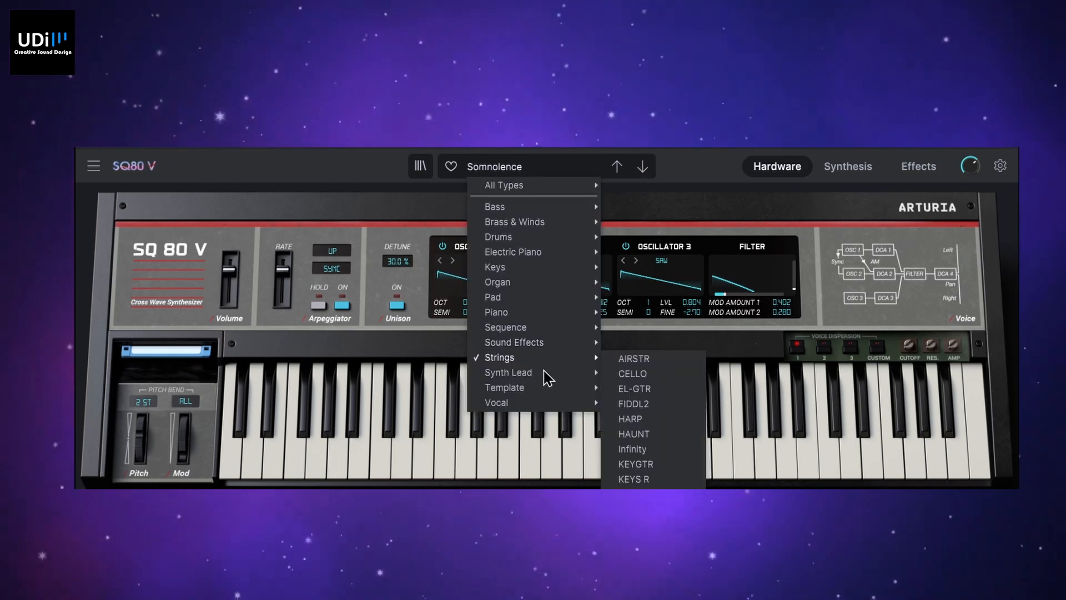
pyautogui.moveTo(548, 373)
pyautogui.click(638, 372)
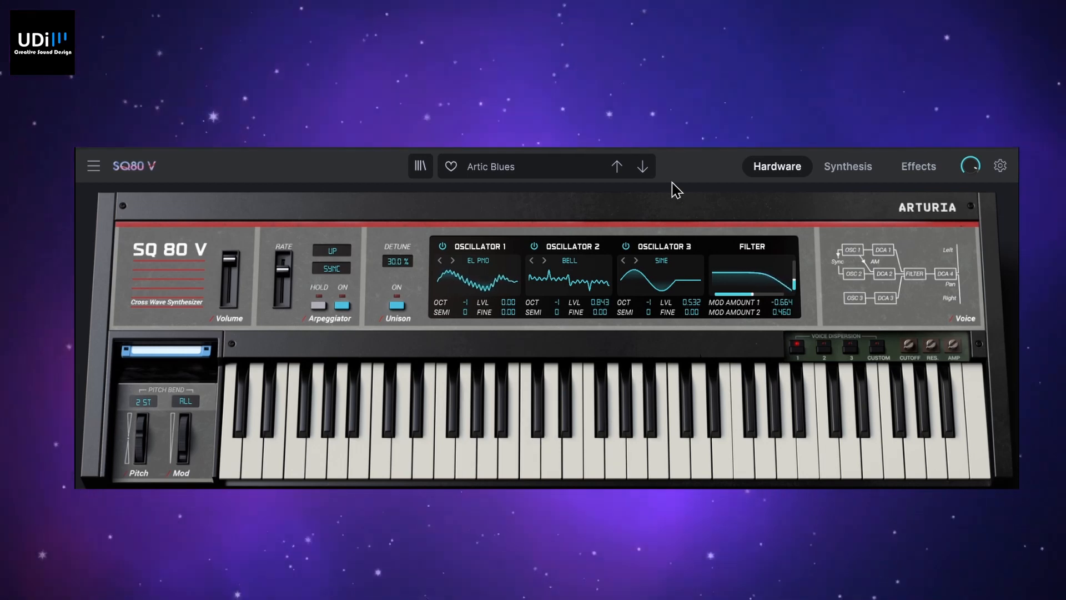
pyautogui.click(643, 168)
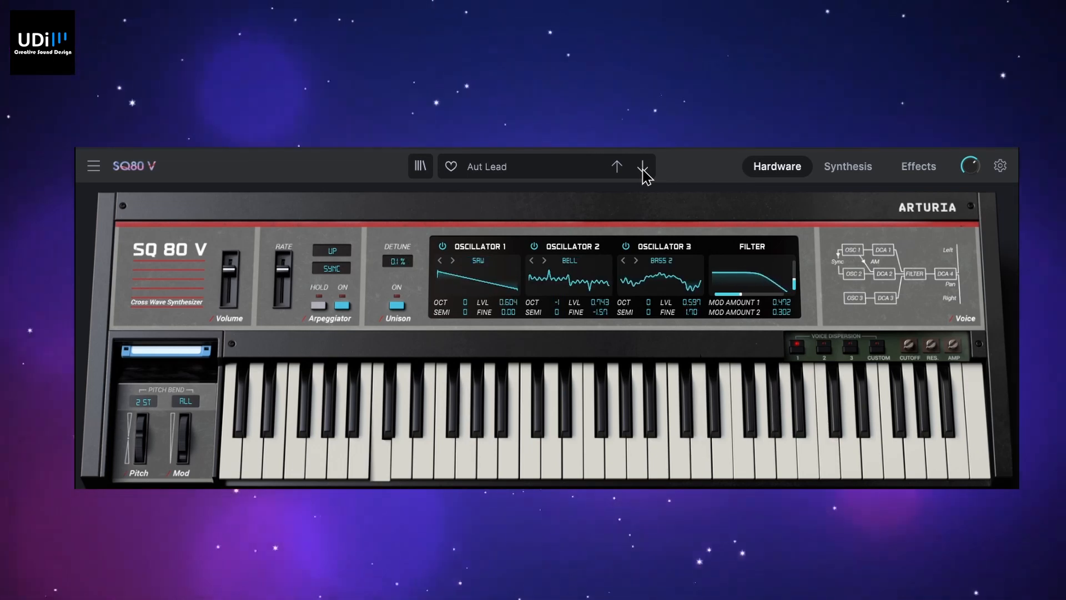
pyautogui.click(642, 168)
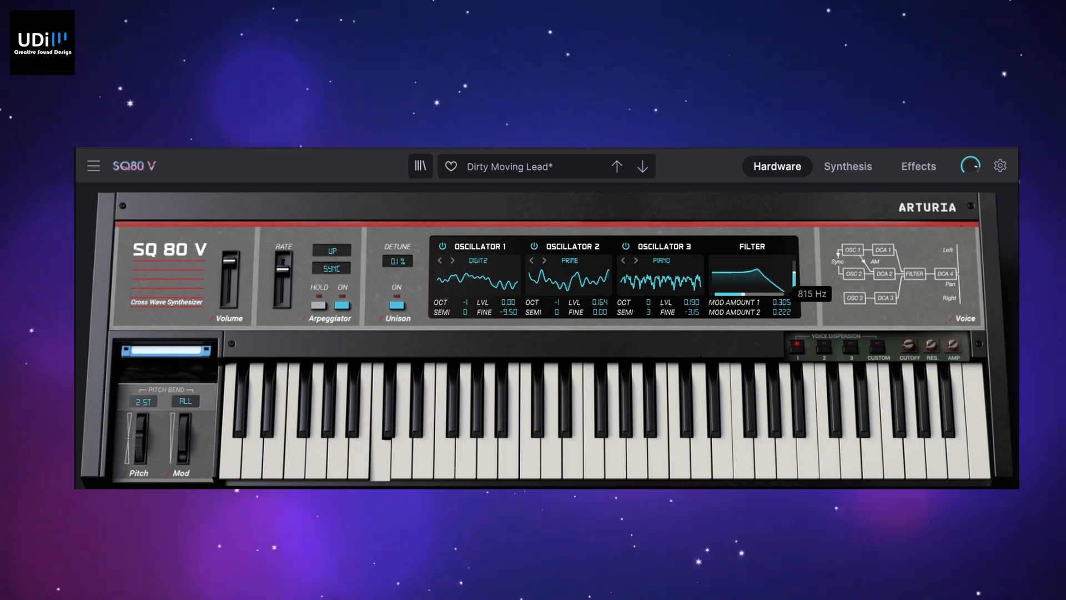
pyautogui.click(642, 167)
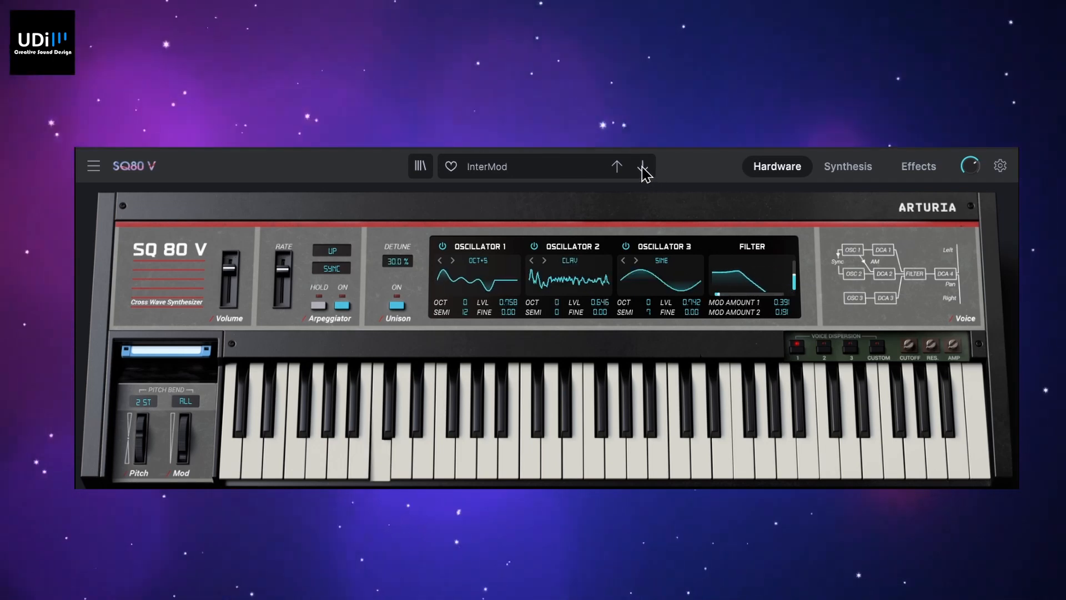
# - Step forward through Kradok, Lead Me Out, Leo Stab, Motion Lead and Nonchalant Lead to Push Them Through, raising Lead Me Out's filter cutoff
pyautogui.click(643, 168)
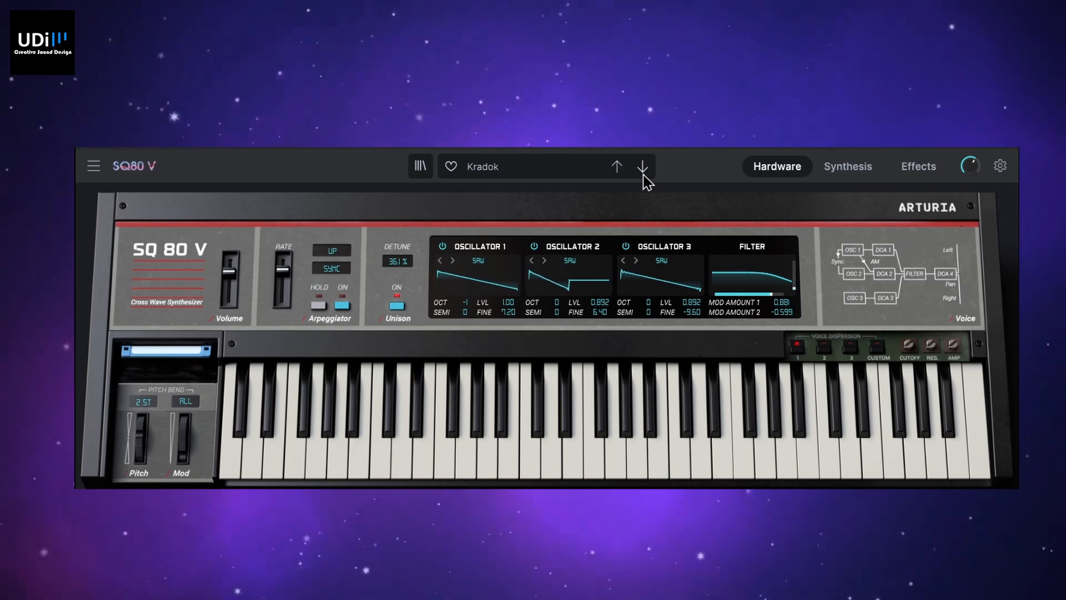
pyautogui.click(644, 174)
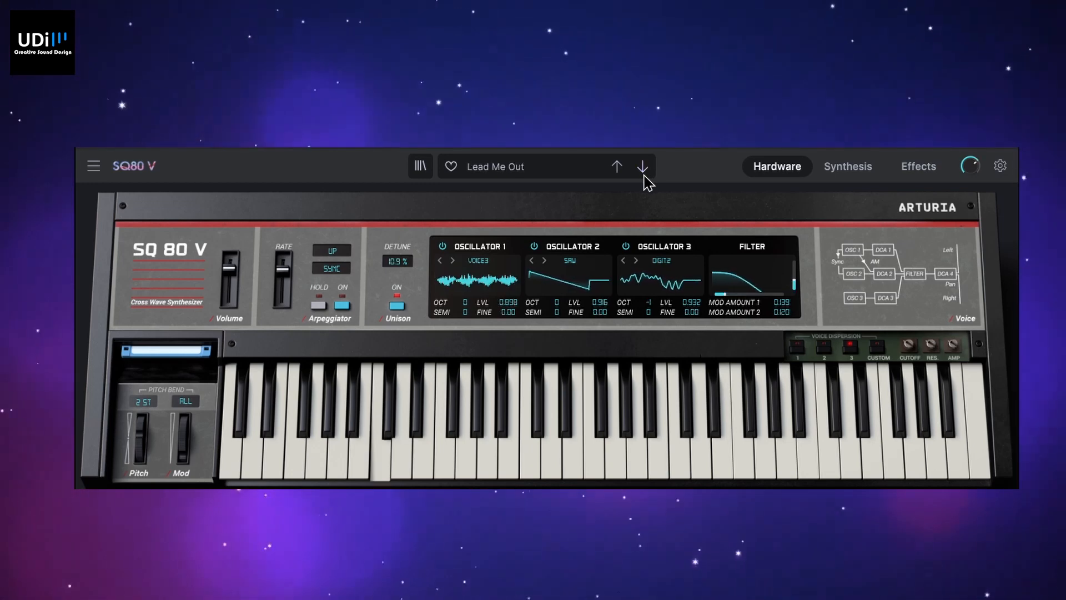
pyautogui.moveTo(722, 296); pyautogui.dragTo(775, 296)
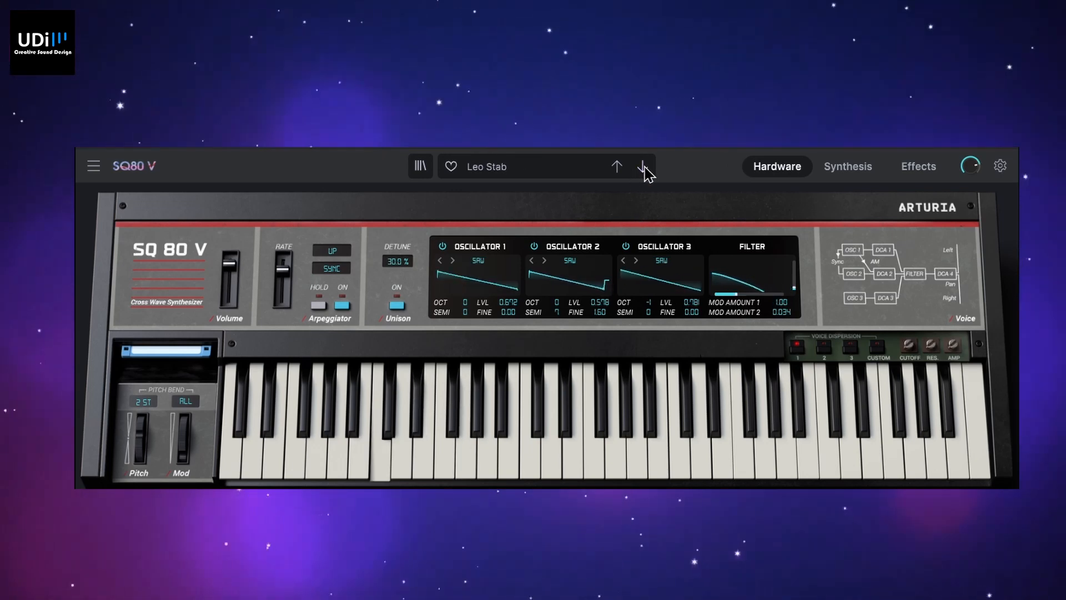
pyautogui.click(644, 166)
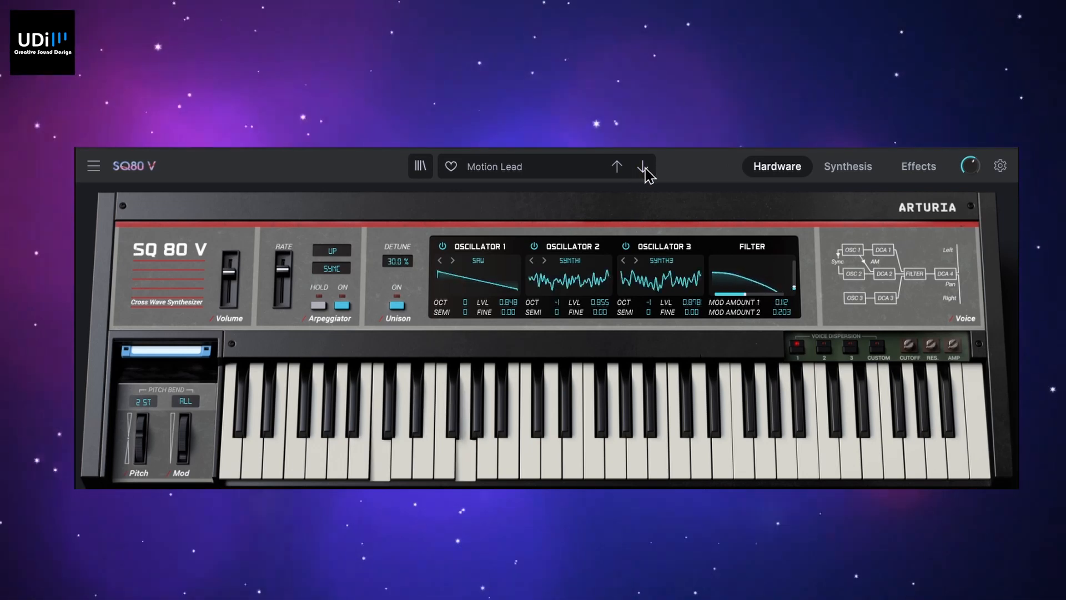
pyautogui.click(644, 167)
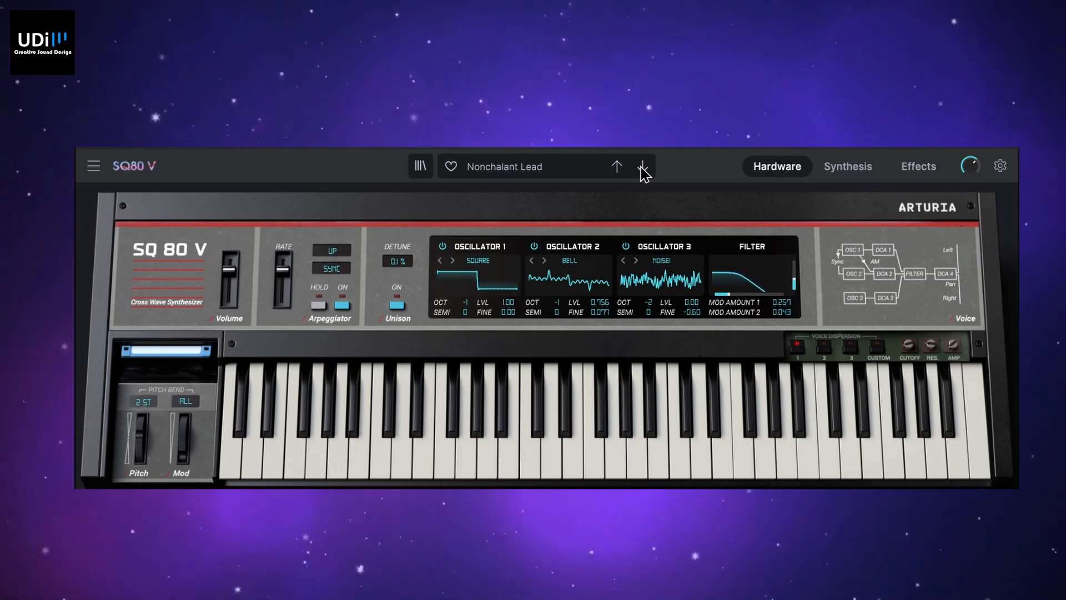
pyautogui.click(642, 167)
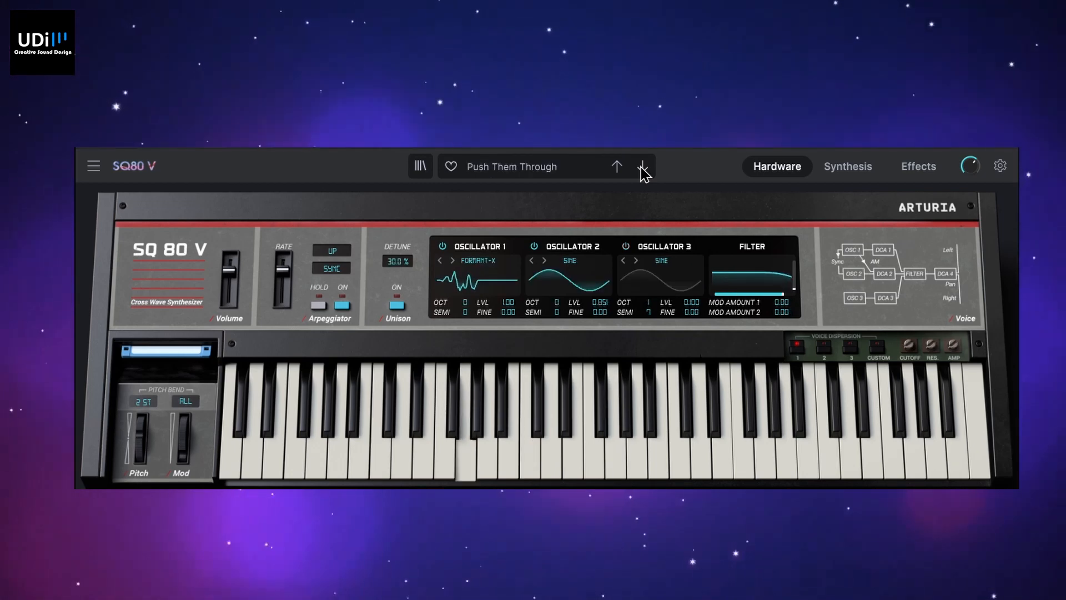
# - Audition the Vocal presets Cool Voices, HUSH, OOOZE and SAMPLE, raising the filter cutoff on OOOZE and SAMPLE
pyautogui.click(642, 167)
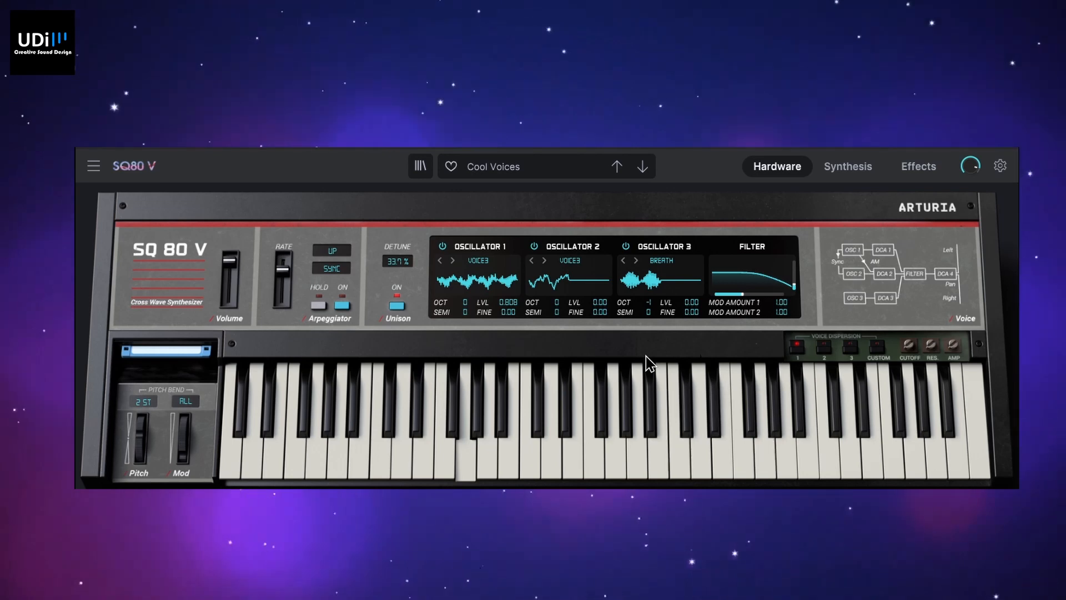
pyautogui.click(645, 167)
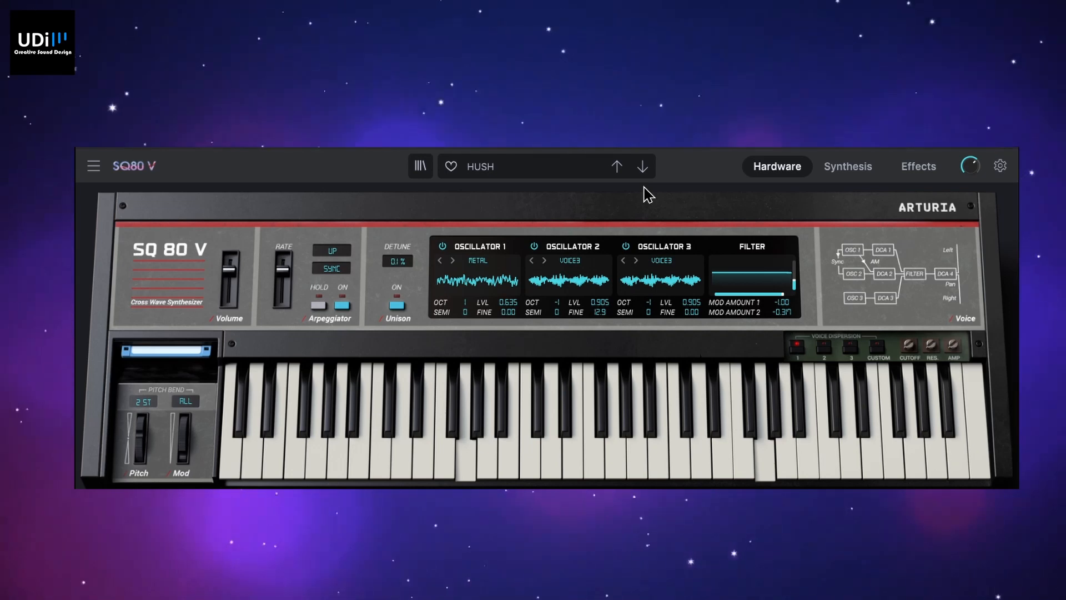
pyautogui.click(643, 166)
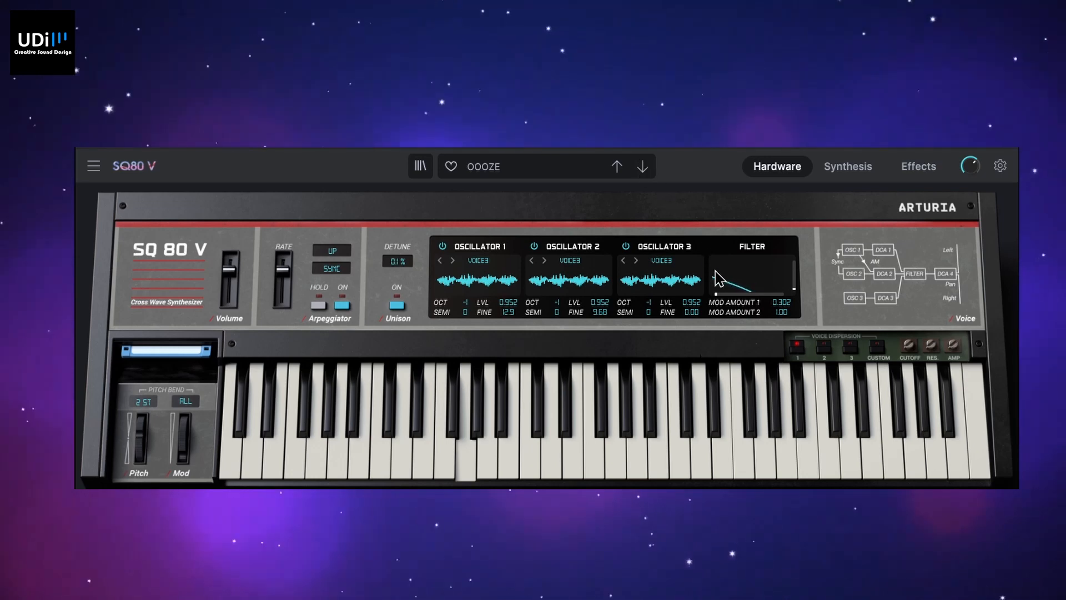
pyautogui.moveTo(717, 286); pyautogui.dragTo(758, 286)
pyautogui.click(642, 170)
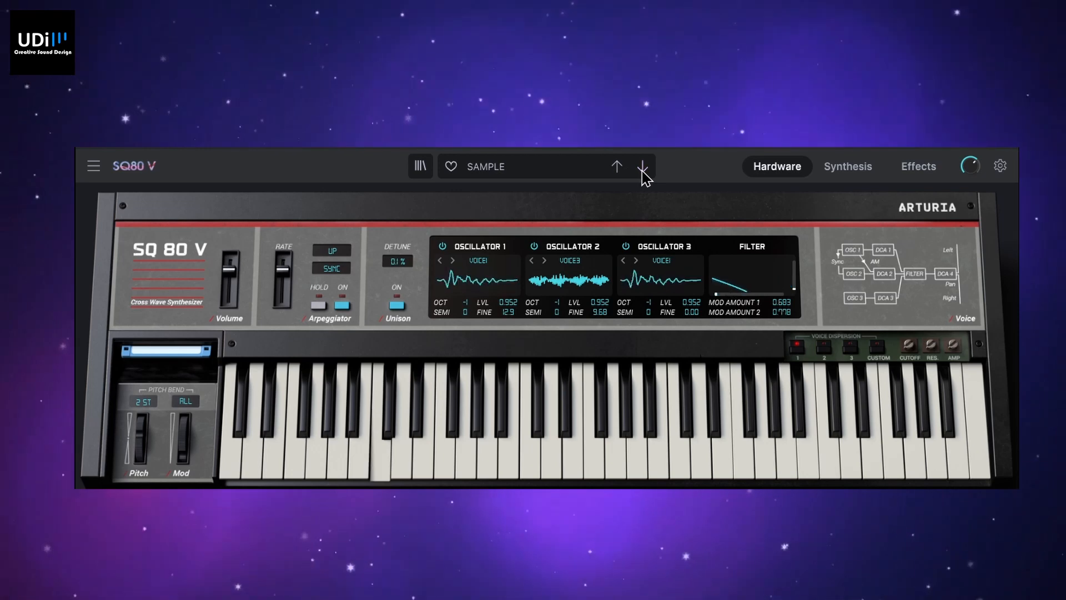
pyautogui.moveTo(716, 295); pyautogui.dragTo(772, 295)
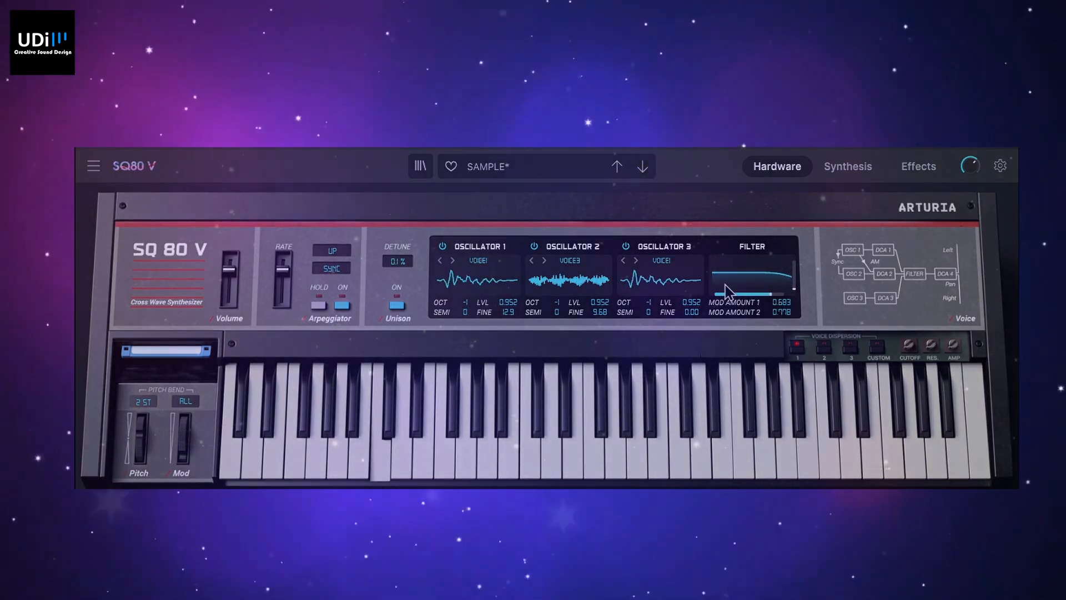